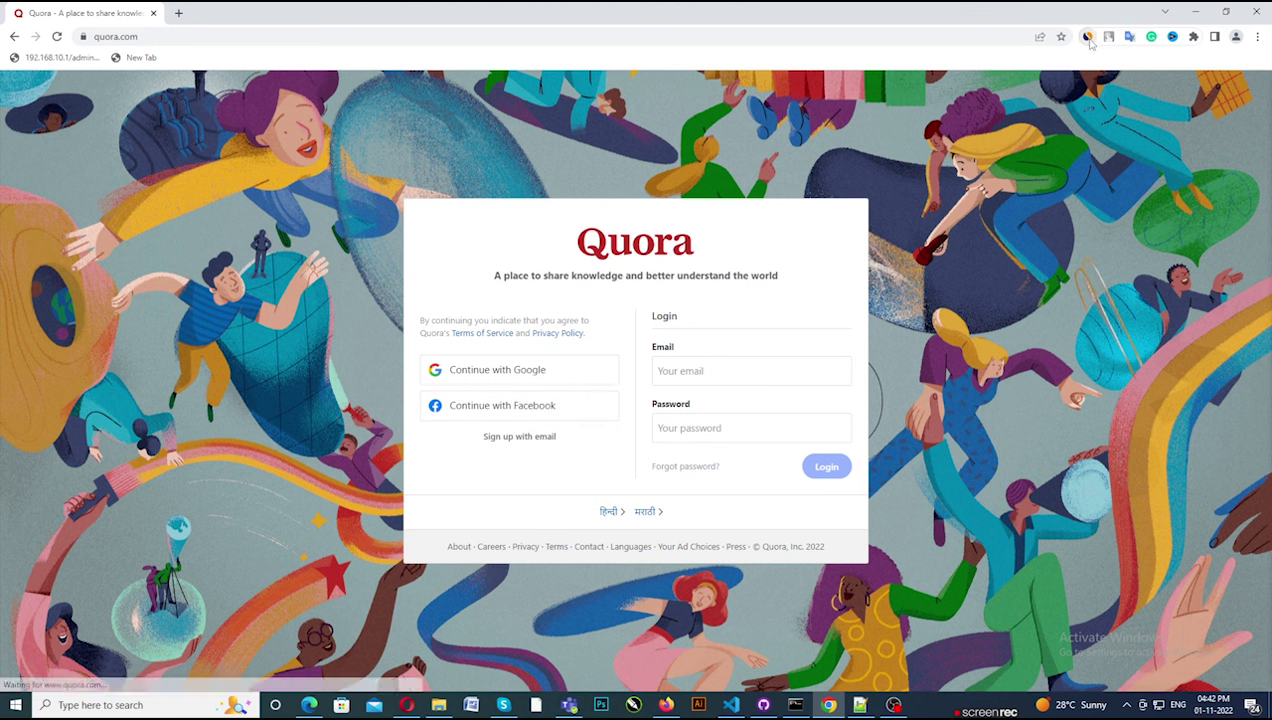
Open the Similarweb traffic overview for quora.com and check its monthly visits.
{"action": "left_click", "coordinate": [1088, 38]}
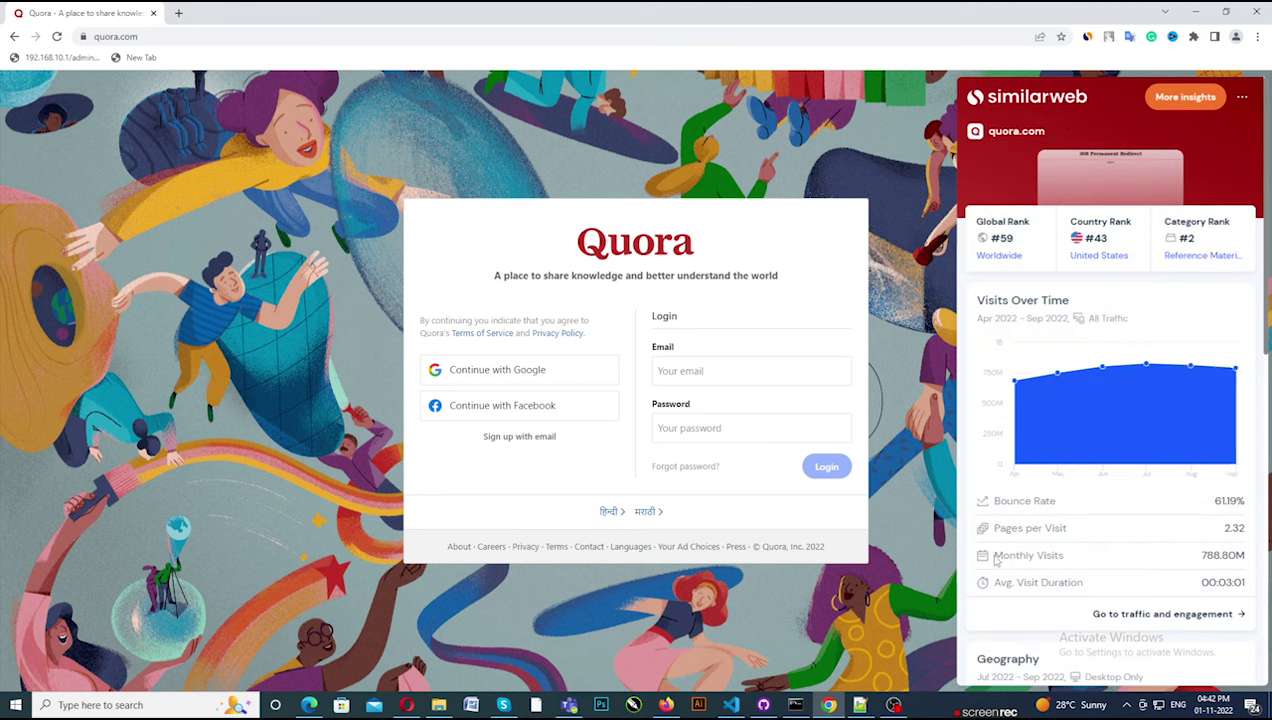
{"action": "left_click_drag", "start_coordinate": [993, 556], "coordinate": [1060, 556]}
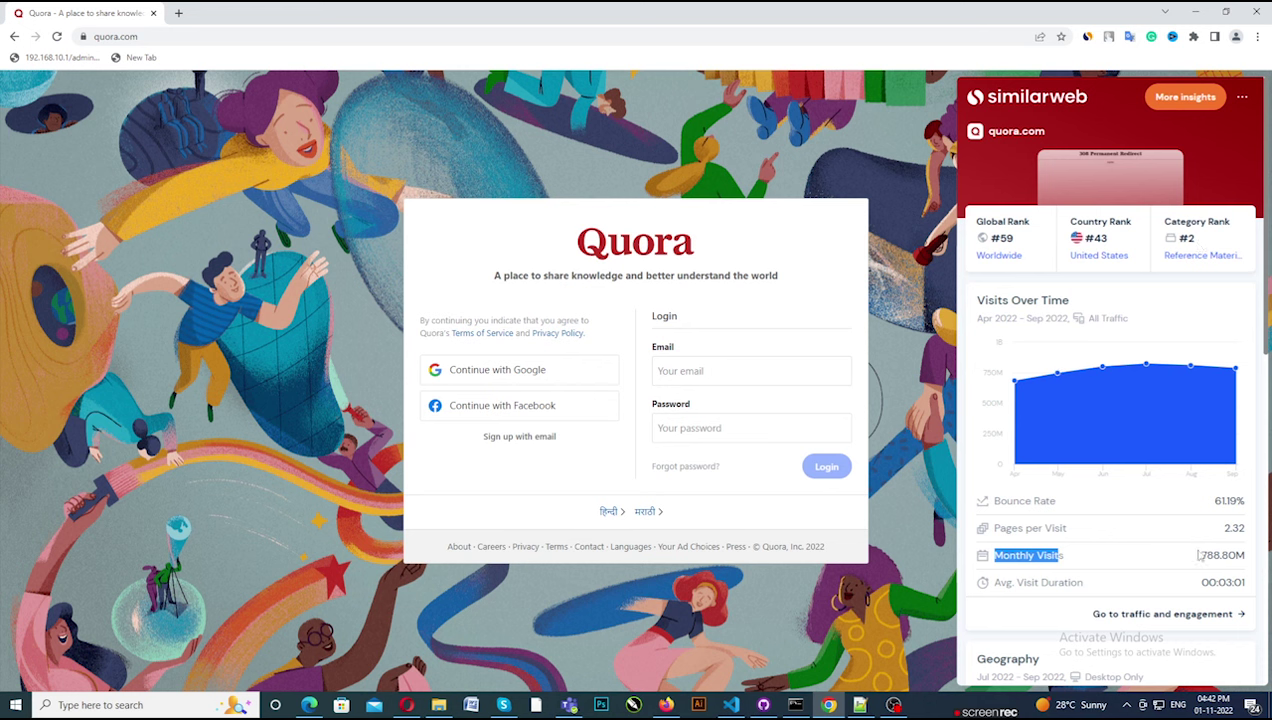
{"action": "scroll", "coordinate": [1131, 516], "scroll_direction": "down", "scroll_amount": 3}
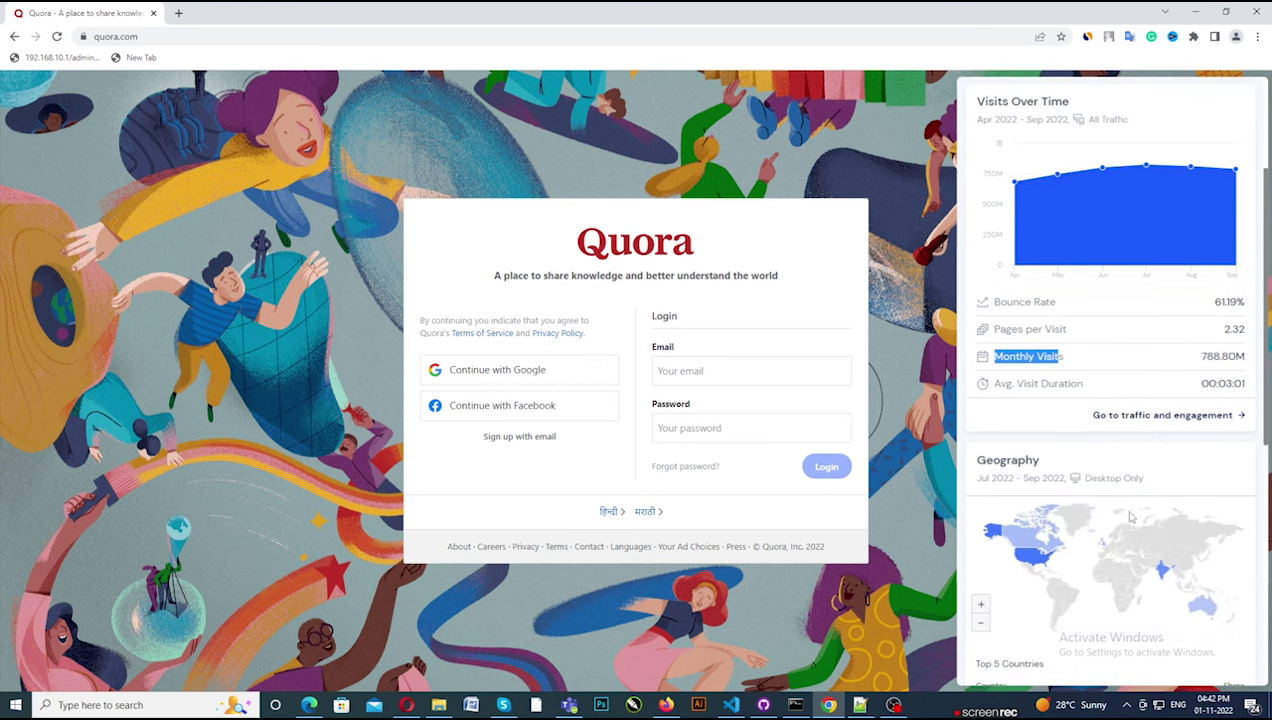
{"action": "scroll", "coordinate": [1076, 435], "scroll_direction": "down", "scroll_amount": 1}
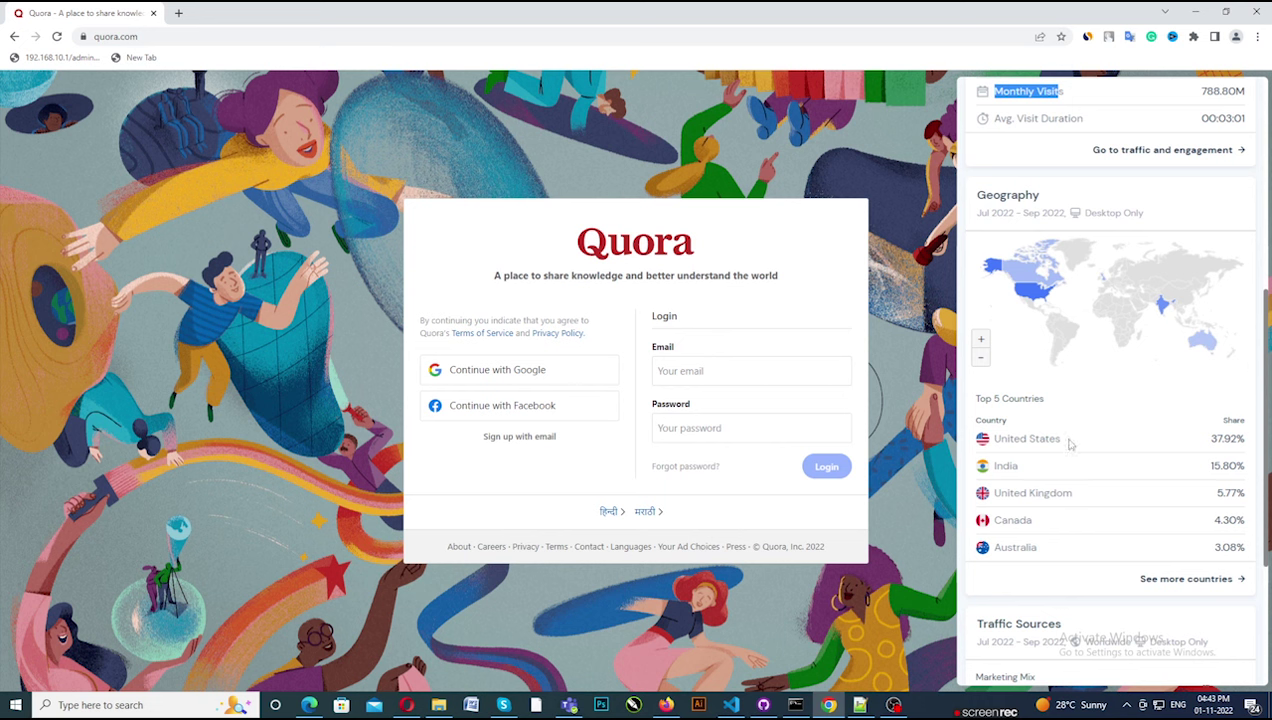
Review quora.com's top five countries and its traffic sources in the Similarweb overview.
{"action": "scroll", "coordinate": [1068, 420], "scroll_direction": "down", "scroll_amount": 2}
{"action": "scroll", "coordinate": [1083, 330], "scroll_direction": "up", "scroll_amount": 2}
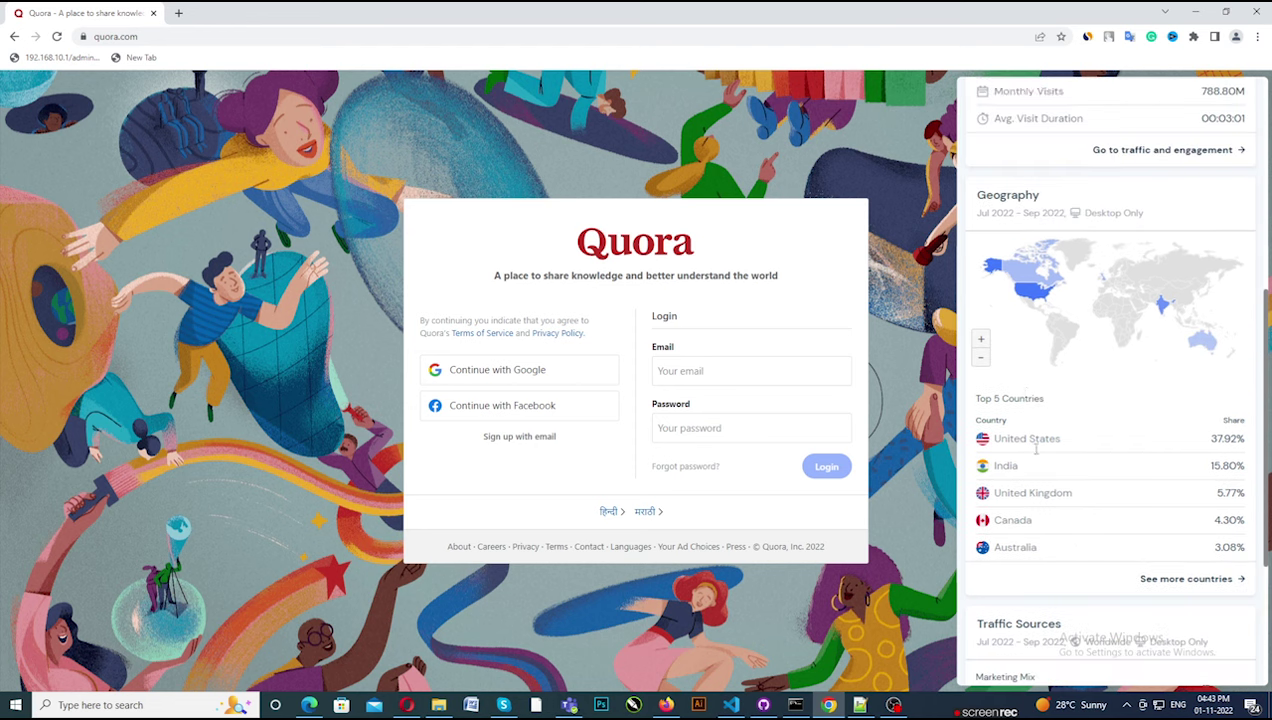
{"action": "scroll", "coordinate": [1041, 512], "scroll_direction": "down", "scroll_amount": 1}
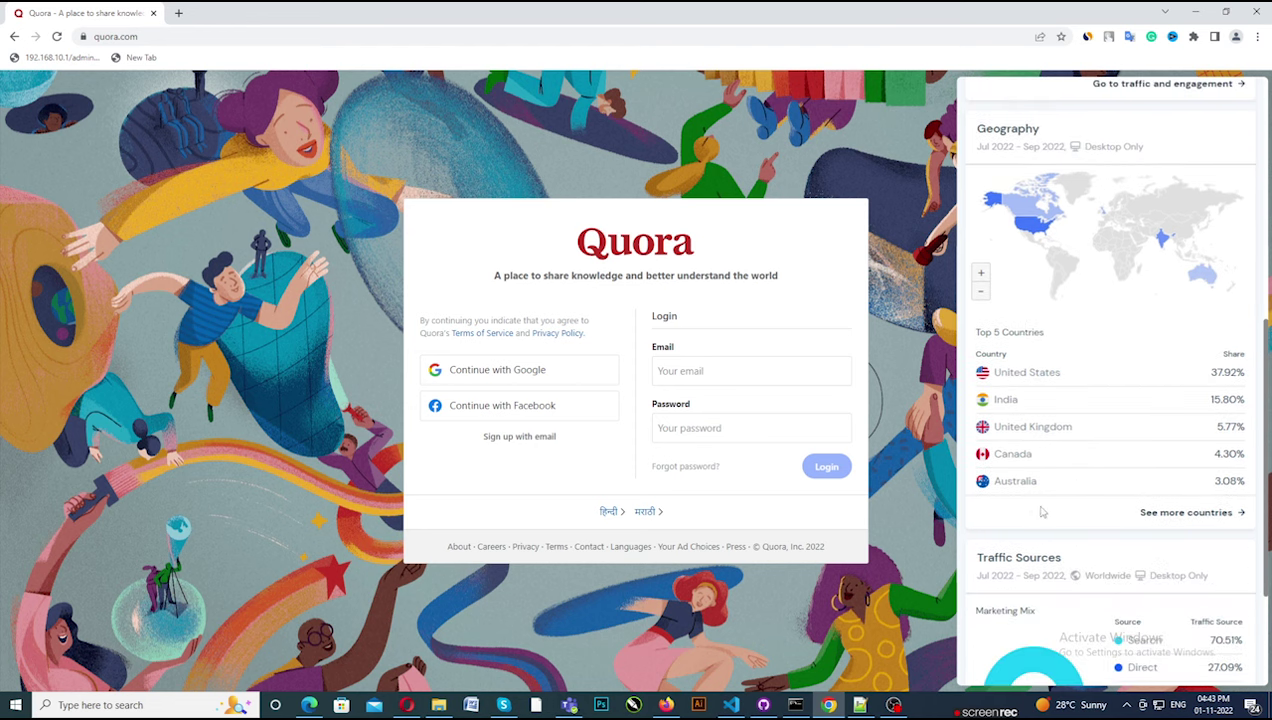
{"action": "scroll", "coordinate": [1041, 512], "scroll_direction": "down", "scroll_amount": 3}
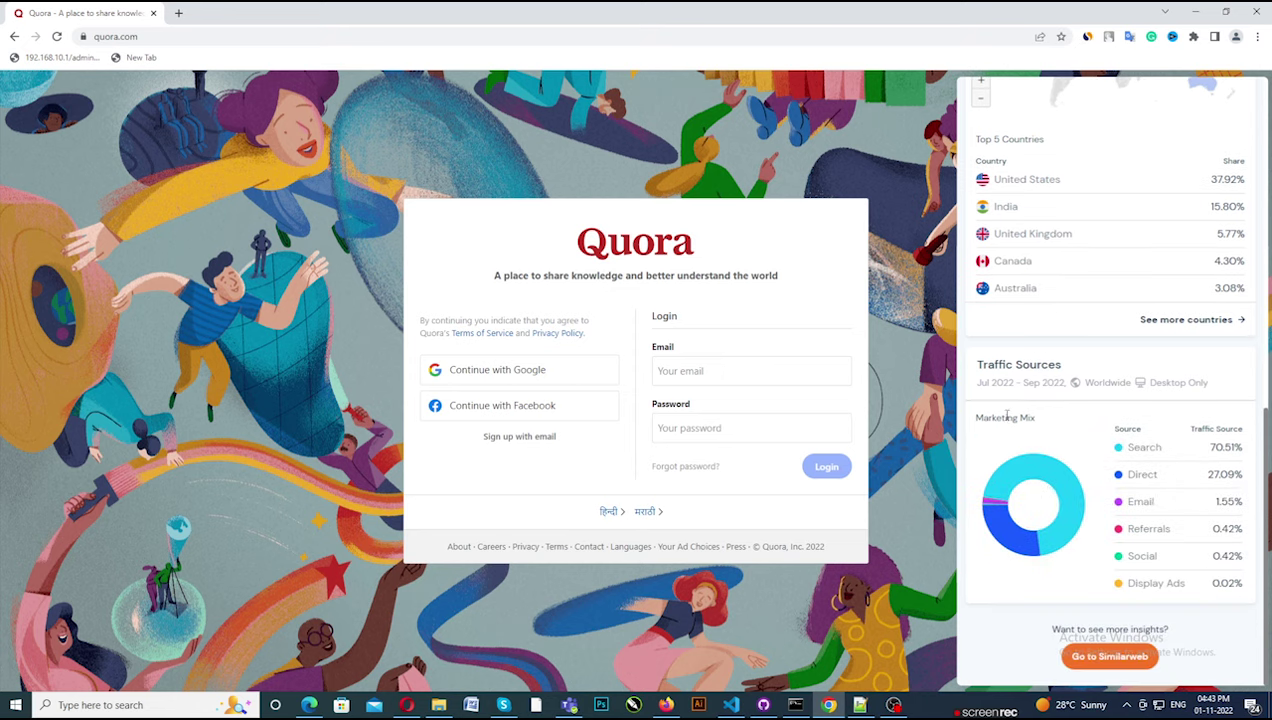
{"action": "left_click_drag", "start_coordinate": [981, 365], "coordinate": [1057, 370]}
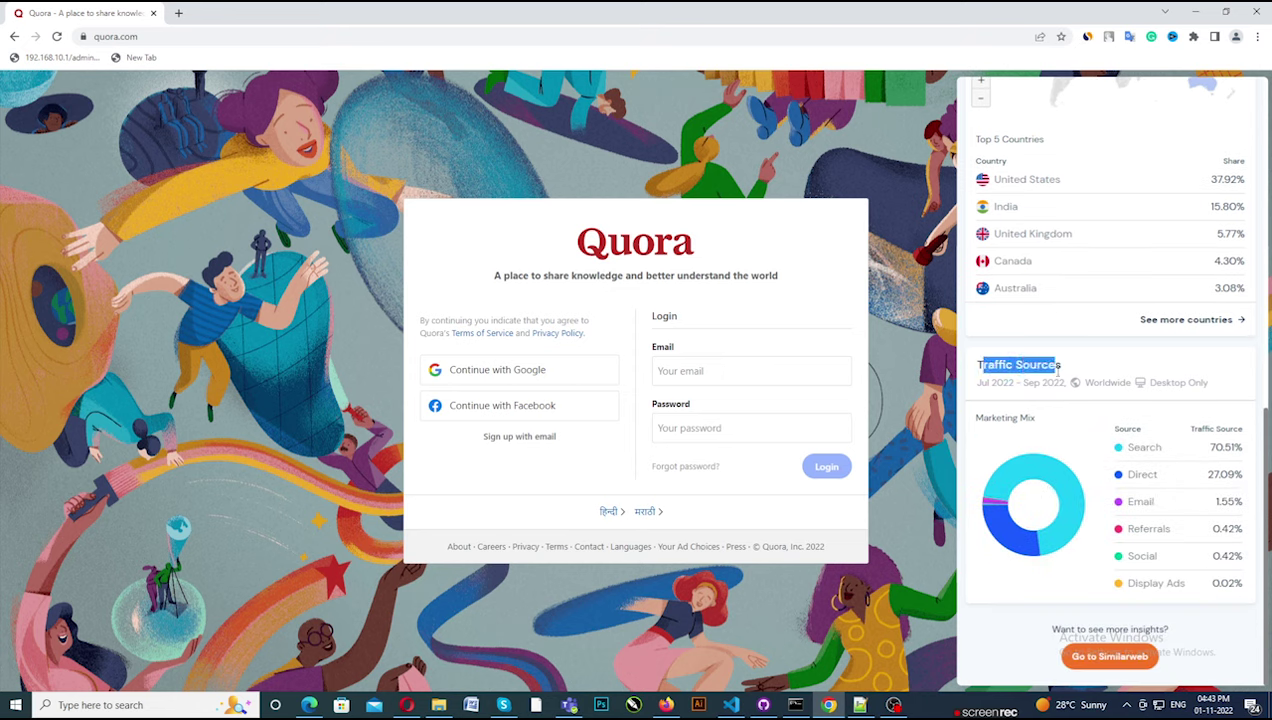
{"action": "scroll", "coordinate": [1130, 418], "scroll_direction": "up", "scroll_amount": 8}
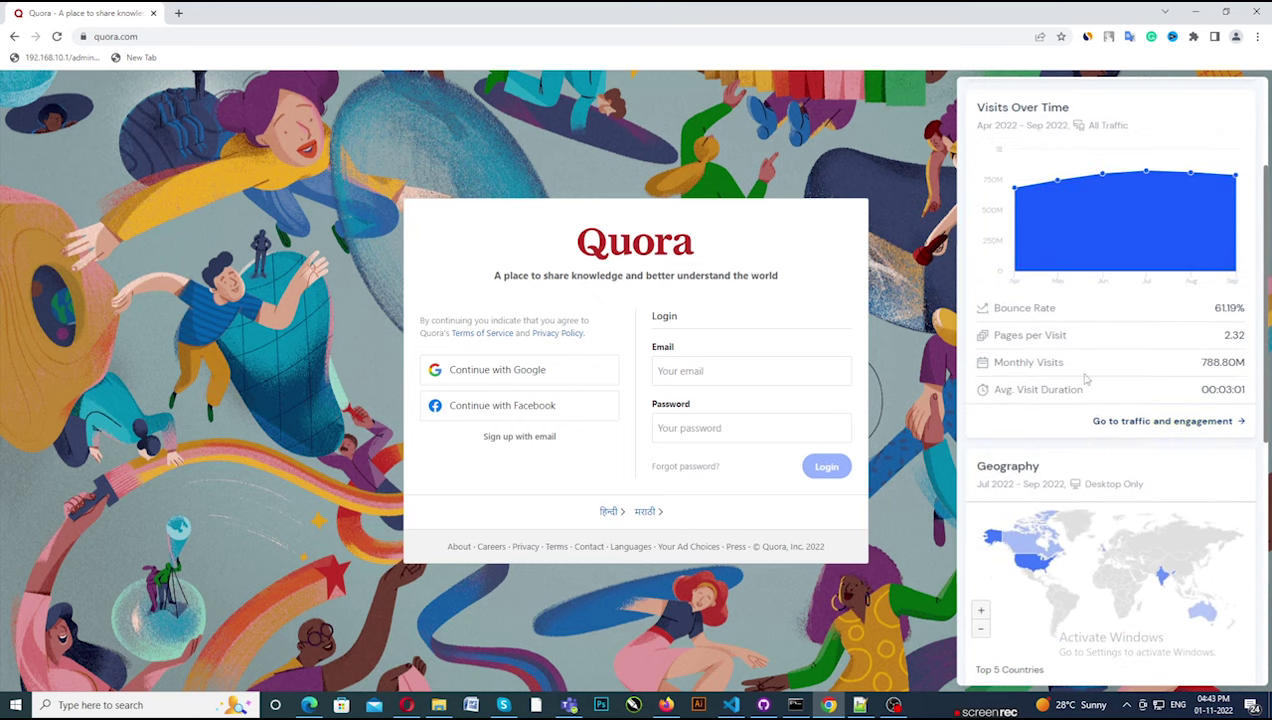
Switch to the Firefox window with the logged-in Quora account and look over the home feed.
{"action": "left_click", "coordinate": [665, 705]}
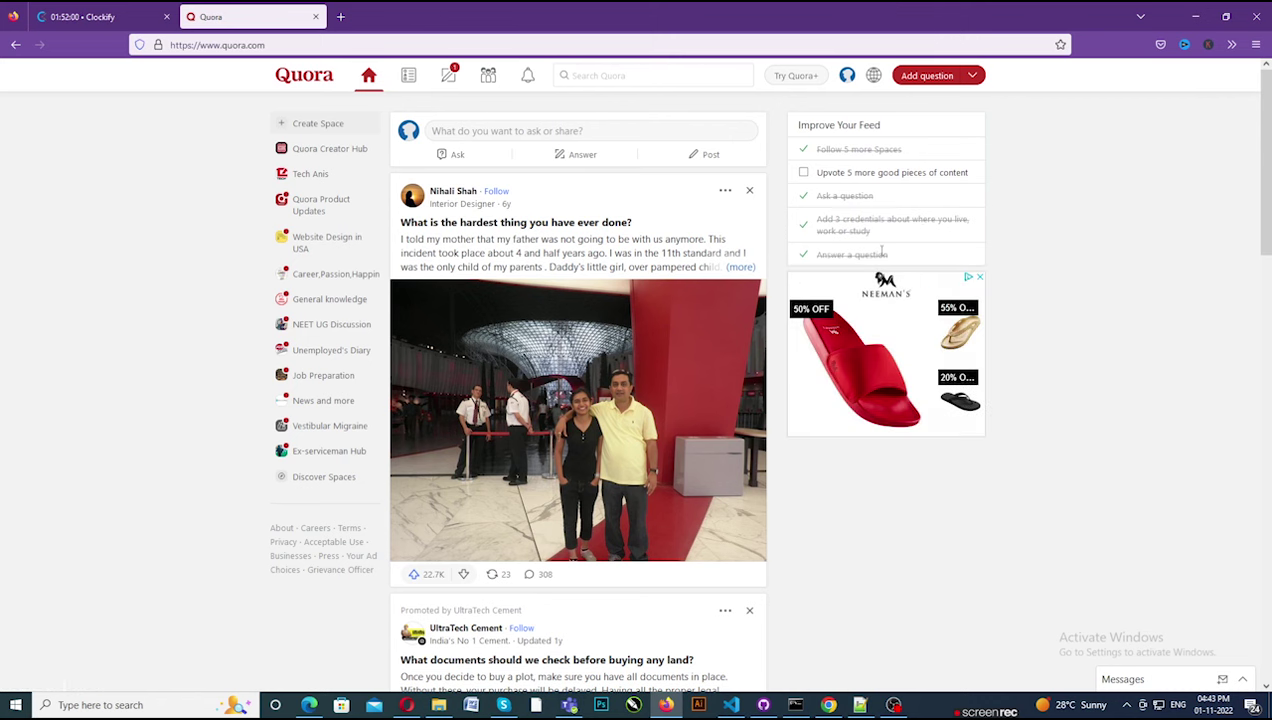
{"action": "scroll", "coordinate": [256, 396], "scroll_direction": "down", "scroll_amount": 1}
{"action": "scroll", "coordinate": [256, 396], "scroll_direction": "down", "scroll_amount": 5}
{"action": "scroll", "coordinate": [858, 368], "scroll_direction": "up", "scroll_amount": 5}
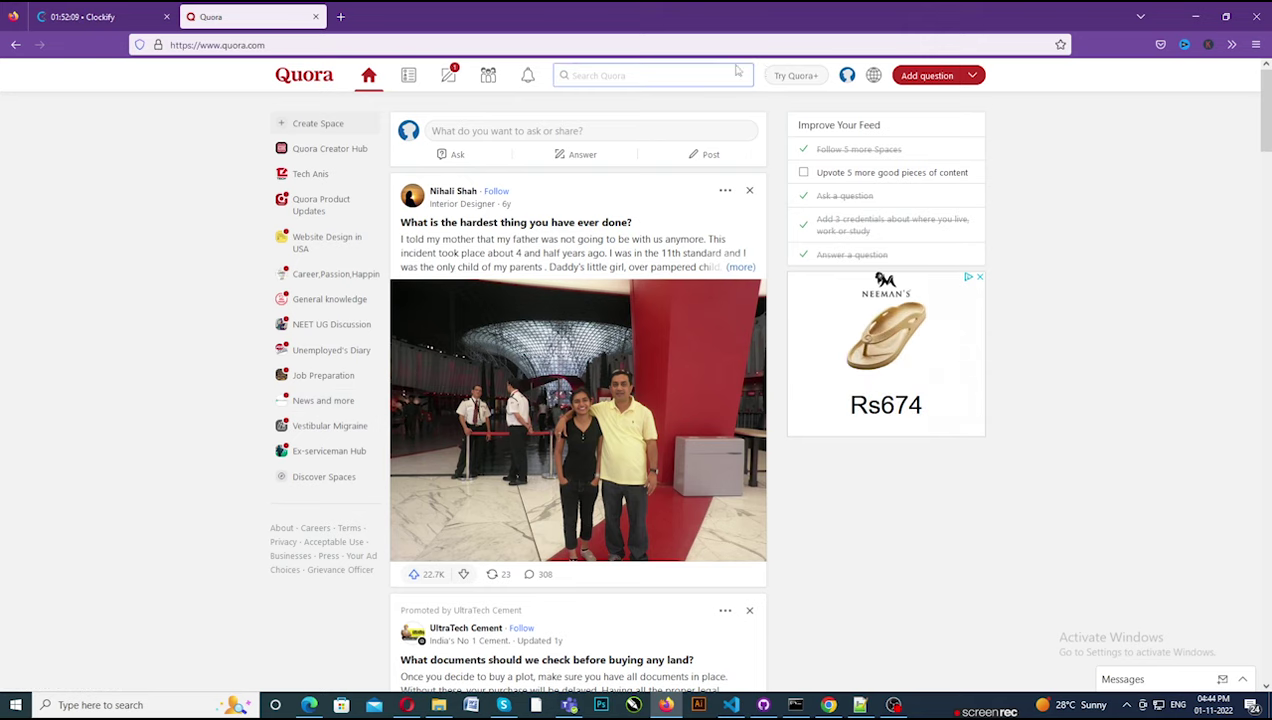
Open the account's content and stats page and set the overview period to All time.
{"action": "left_click", "coordinate": [847, 78]}
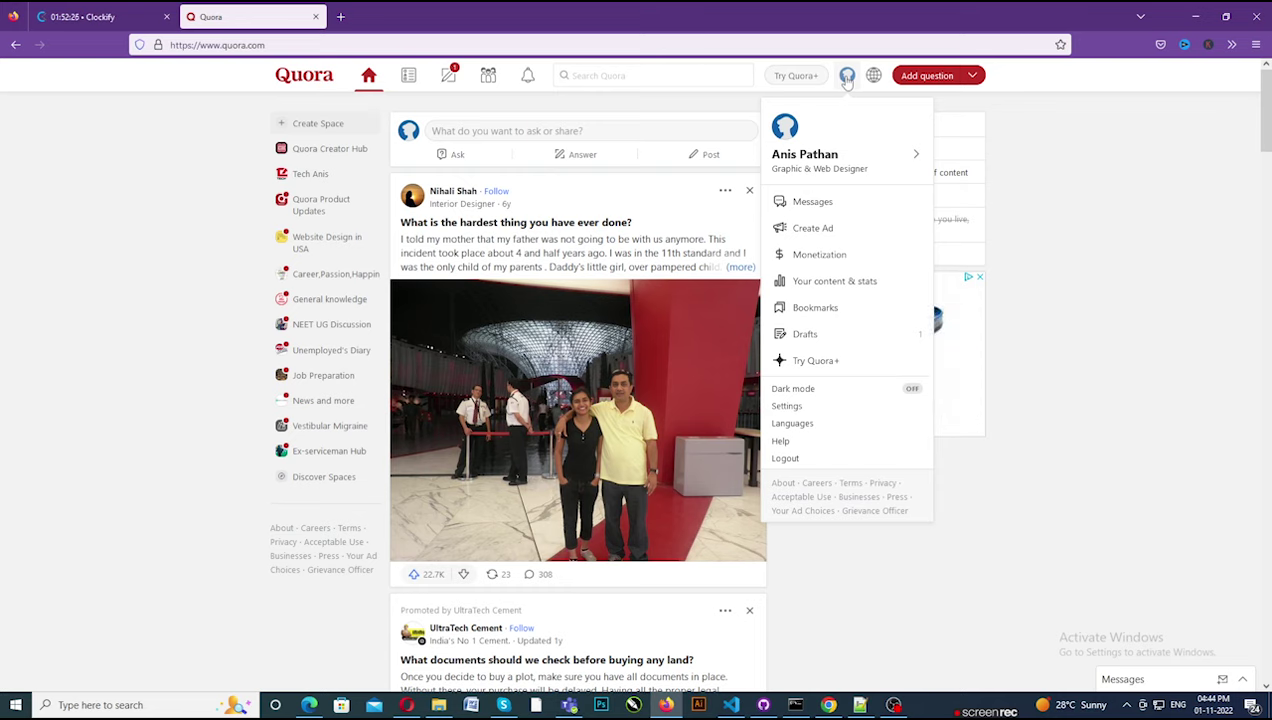
{"action": "left_click", "coordinate": [835, 287]}
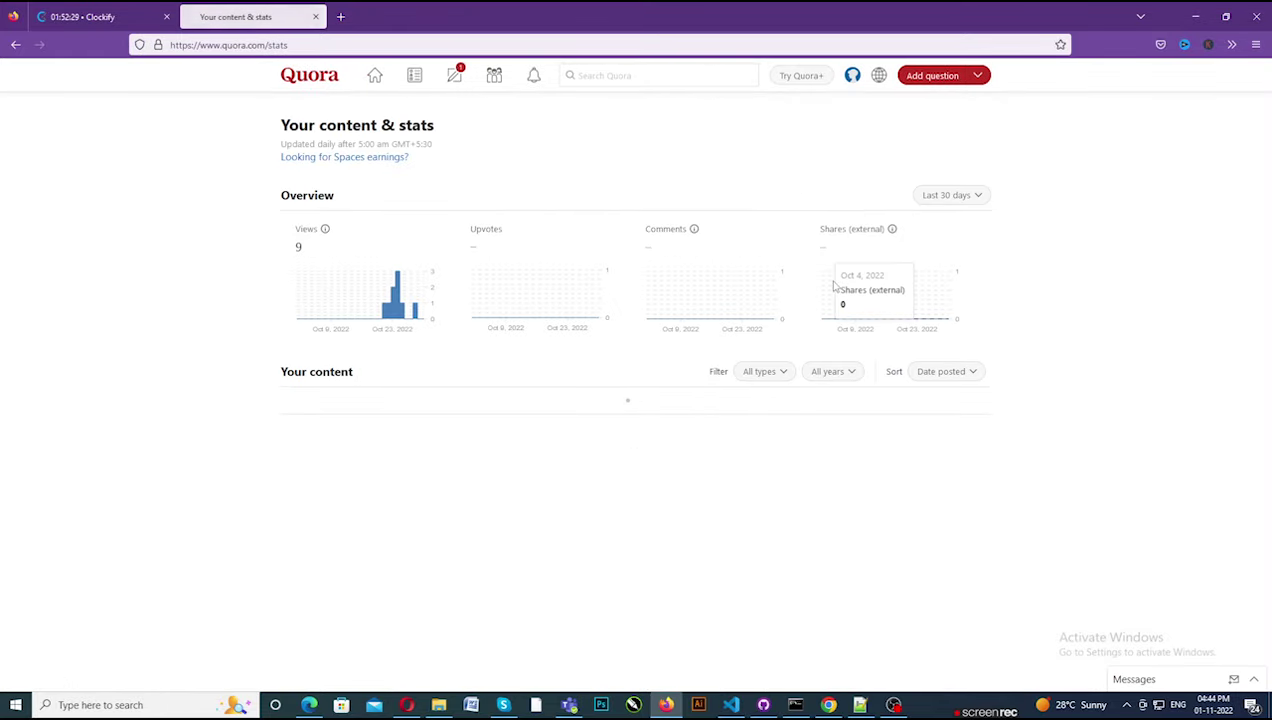
{"action": "left_click", "coordinate": [955, 198]}
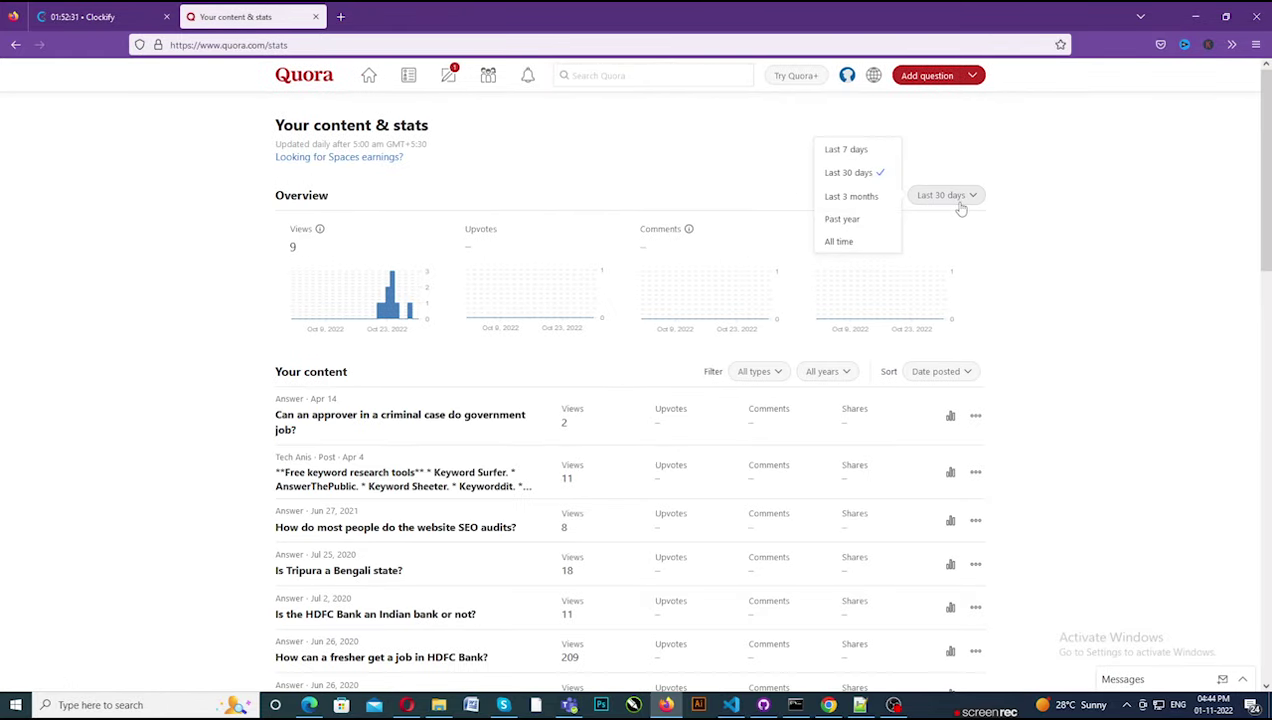
{"action": "left_click", "coordinate": [842, 241]}
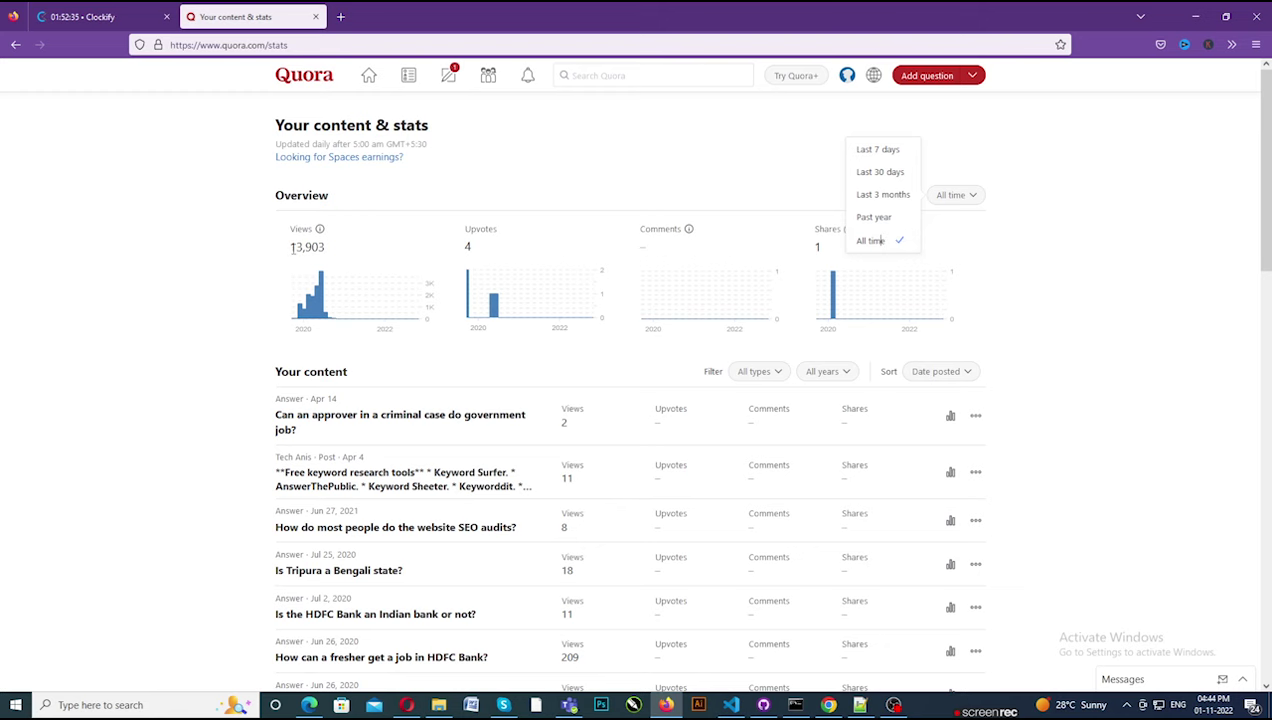
Examine the view counts of the listed answers and posts, from the newest entries back to those from September 2019.
{"action": "scroll", "coordinate": [702, 396], "scroll_direction": "down", "scroll_amount": 3}
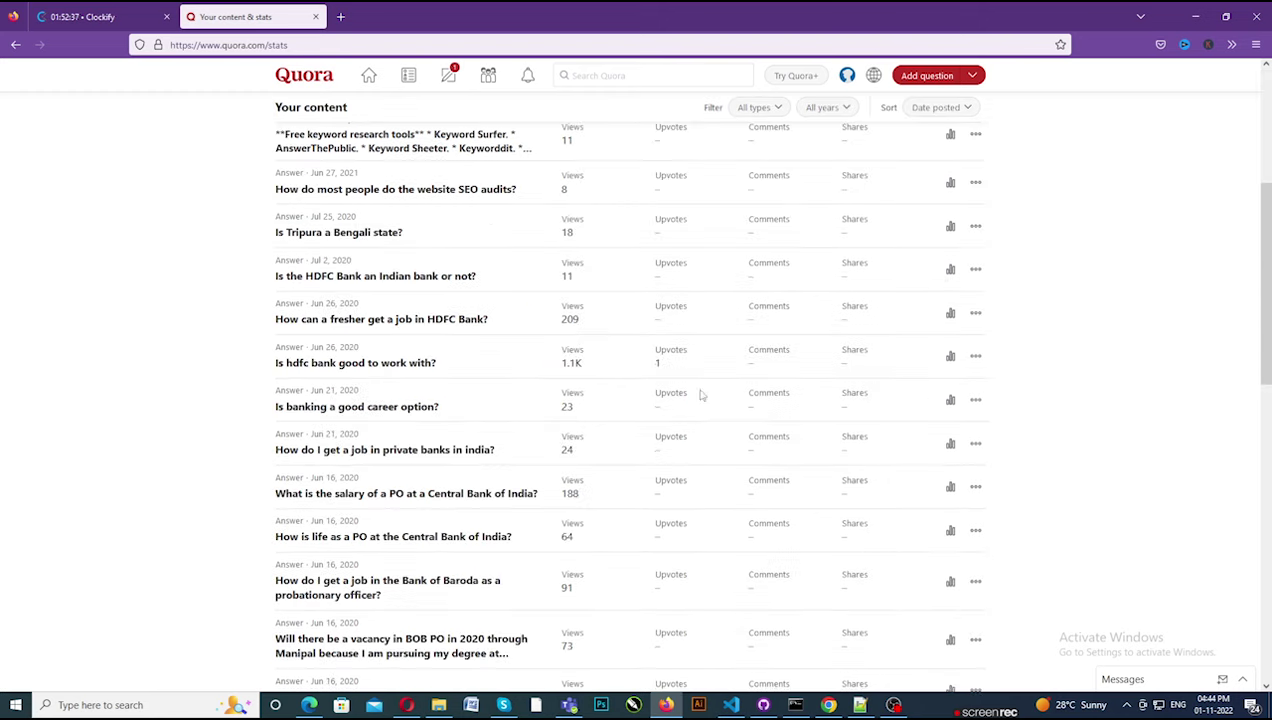
{"action": "scroll", "coordinate": [613, 405], "scroll_direction": "up", "scroll_amount": 3}
{"action": "scroll", "coordinate": [625, 425], "scroll_direction": "down", "scroll_amount": 1}
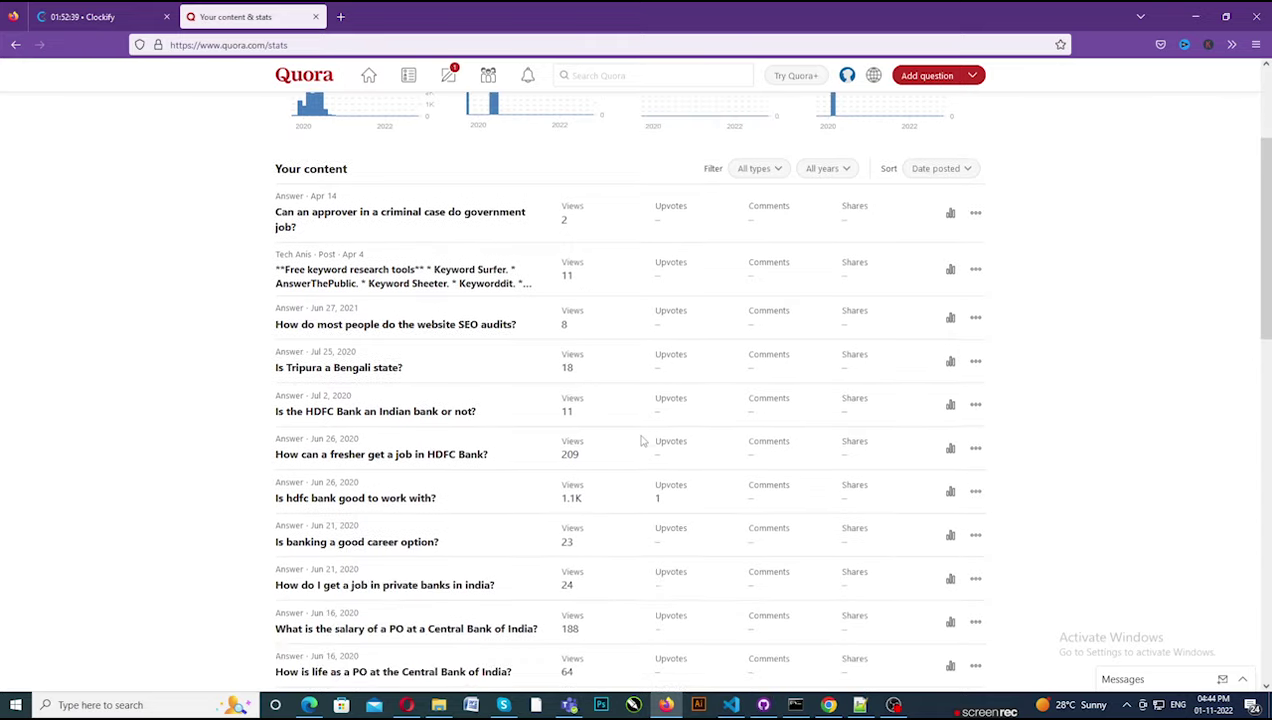
{"action": "scroll", "coordinate": [642, 440], "scroll_direction": "down", "scroll_amount": 5}
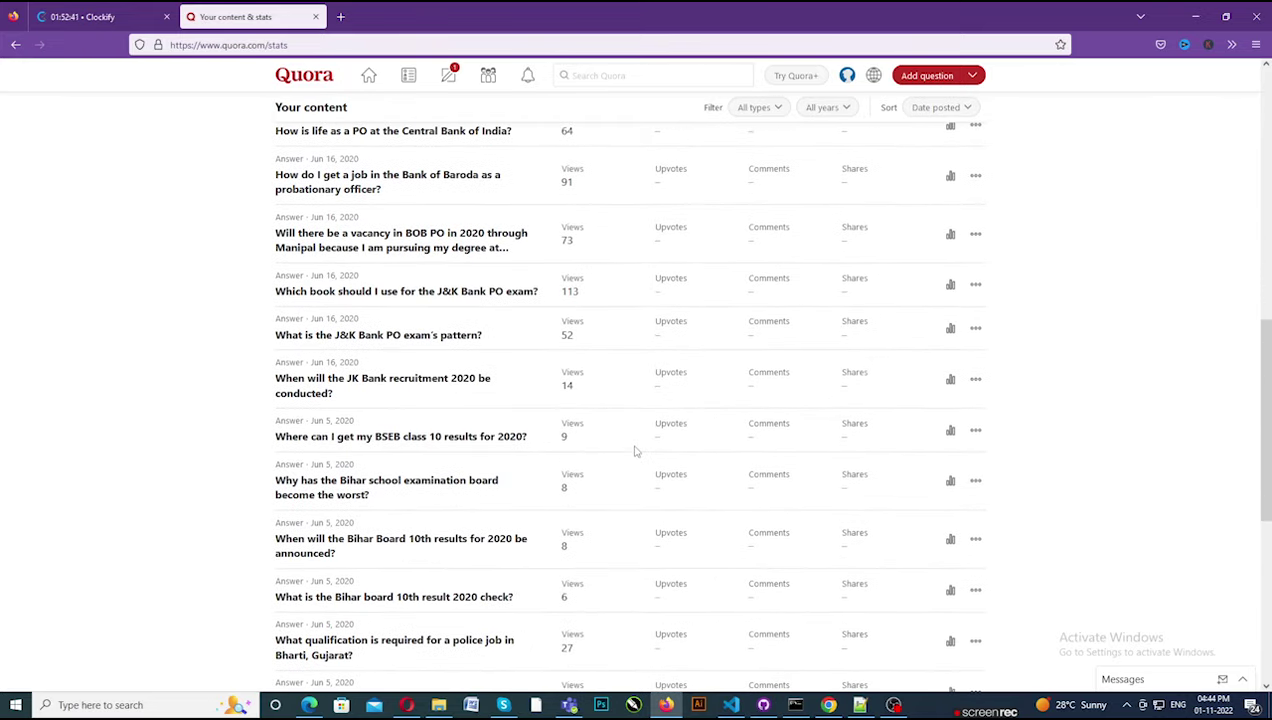
{"action": "scroll", "coordinate": [625, 450], "scroll_direction": "down", "scroll_amount": 1}
{"action": "scroll", "coordinate": [610, 447], "scroll_direction": "up", "scroll_amount": 2}
{"action": "scroll", "coordinate": [607, 442], "scroll_direction": "down", "scroll_amount": 1}
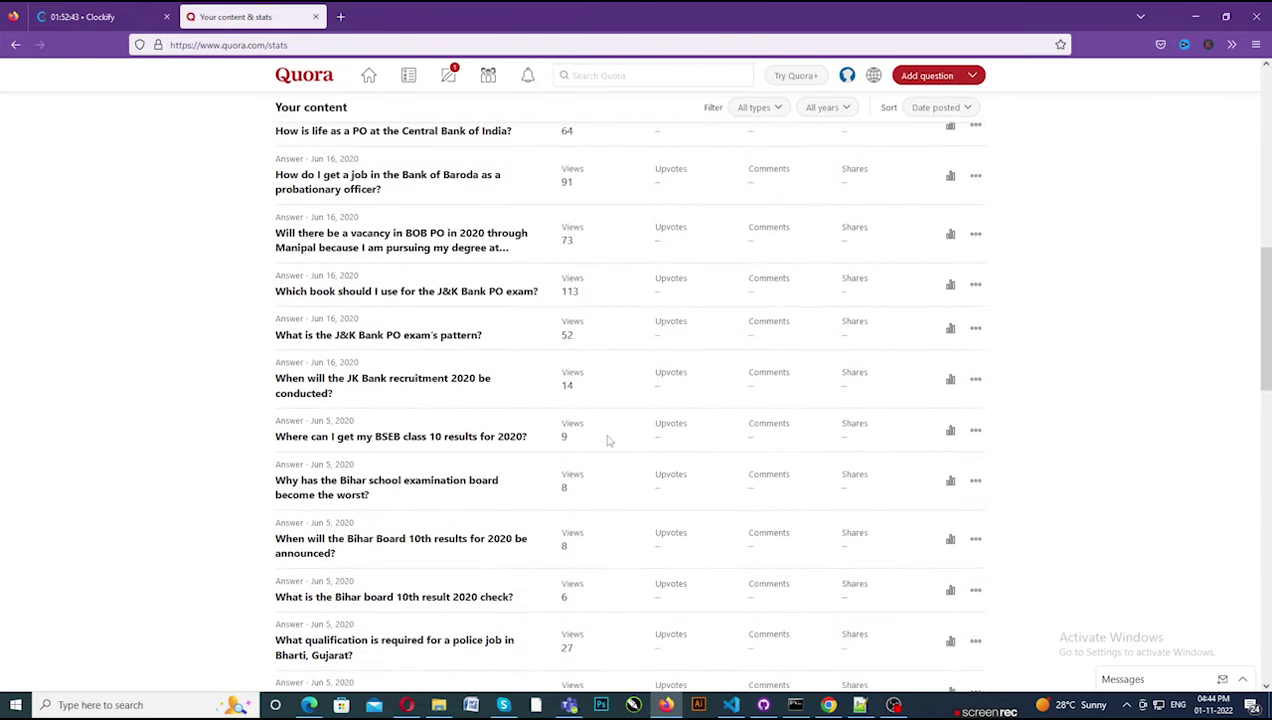
{"action": "scroll", "coordinate": [607, 441], "scroll_direction": "down", "scroll_amount": 3}
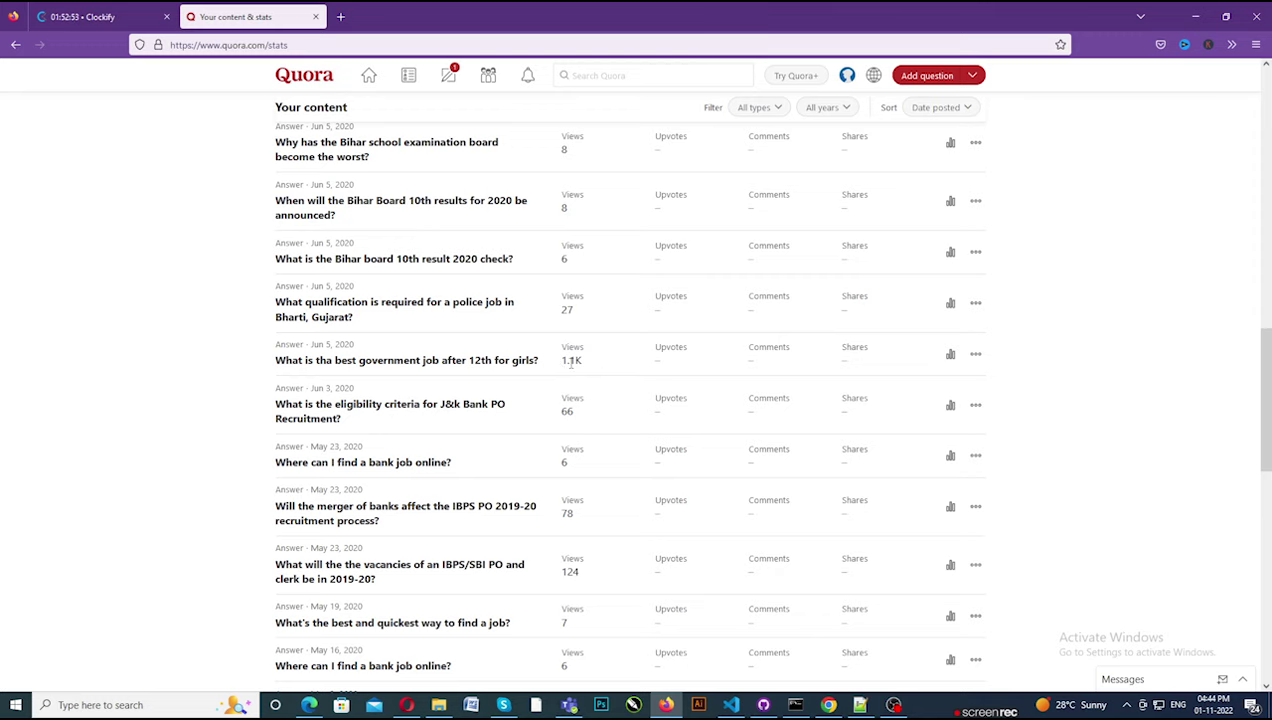
{"action": "scroll", "coordinate": [571, 364], "scroll_direction": "down", "scroll_amount": 5}
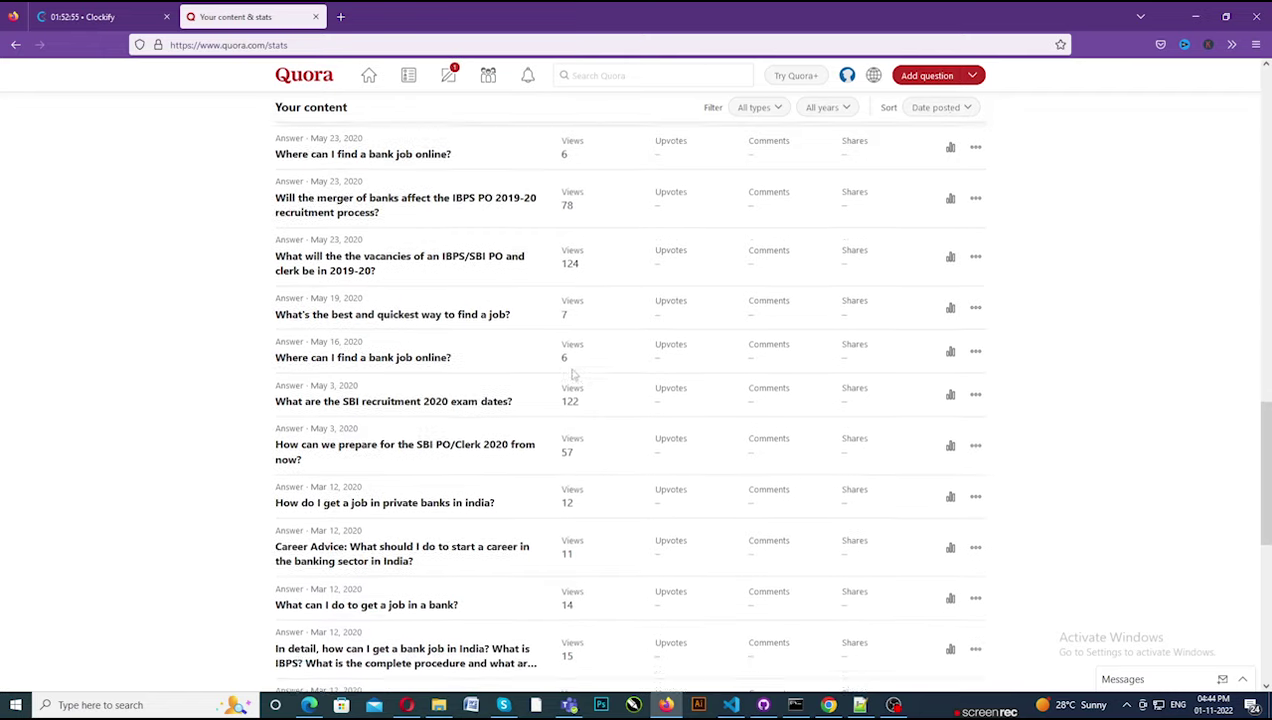
{"action": "scroll", "coordinate": [571, 371], "scroll_direction": "down", "scroll_amount": 8}
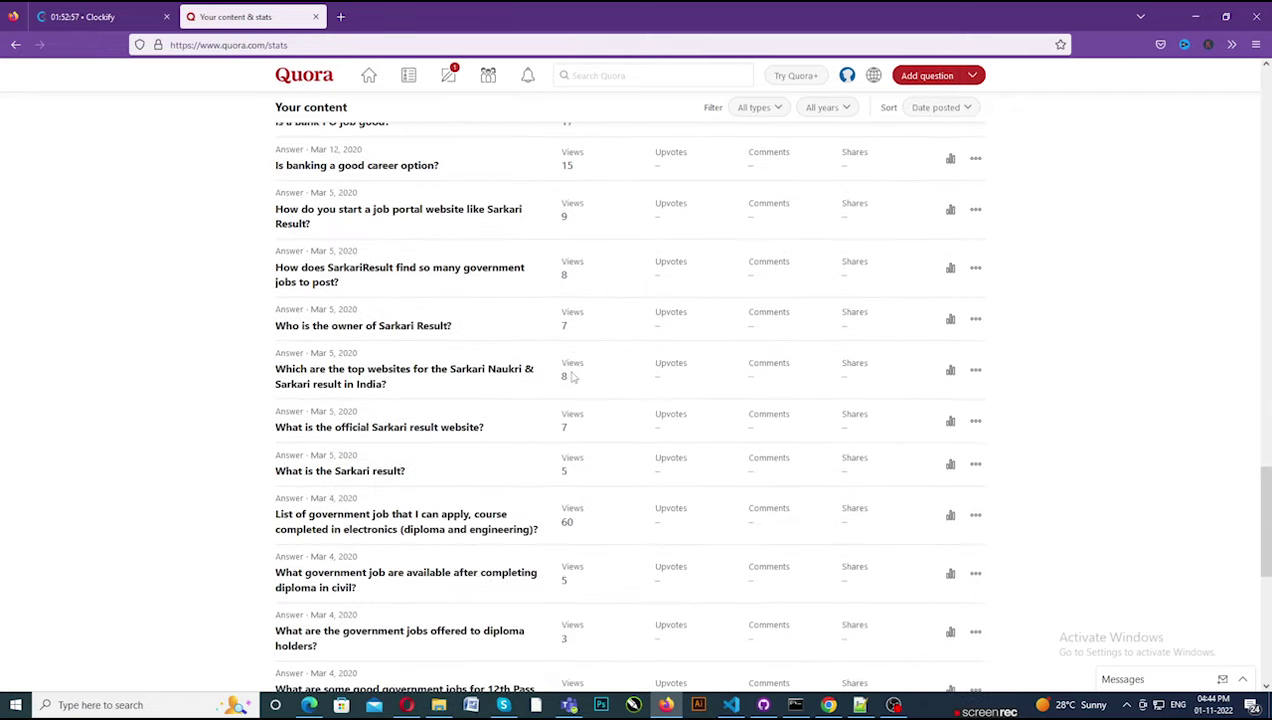
{"action": "scroll", "coordinate": [566, 375], "scroll_direction": "down", "scroll_amount": 5}
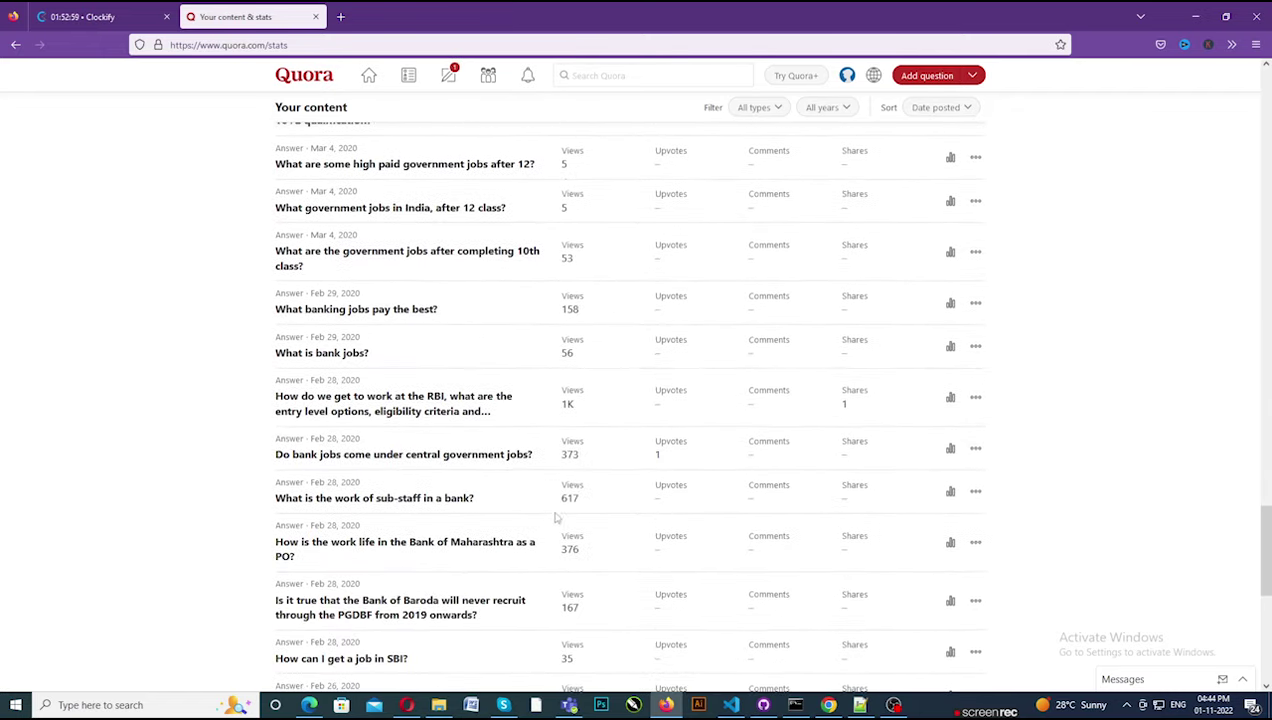
{"action": "left_click_drag", "start_coordinate": [560, 410], "coordinate": [588, 412]}
{"action": "scroll", "coordinate": [587, 414], "scroll_direction": "down", "scroll_amount": 5}
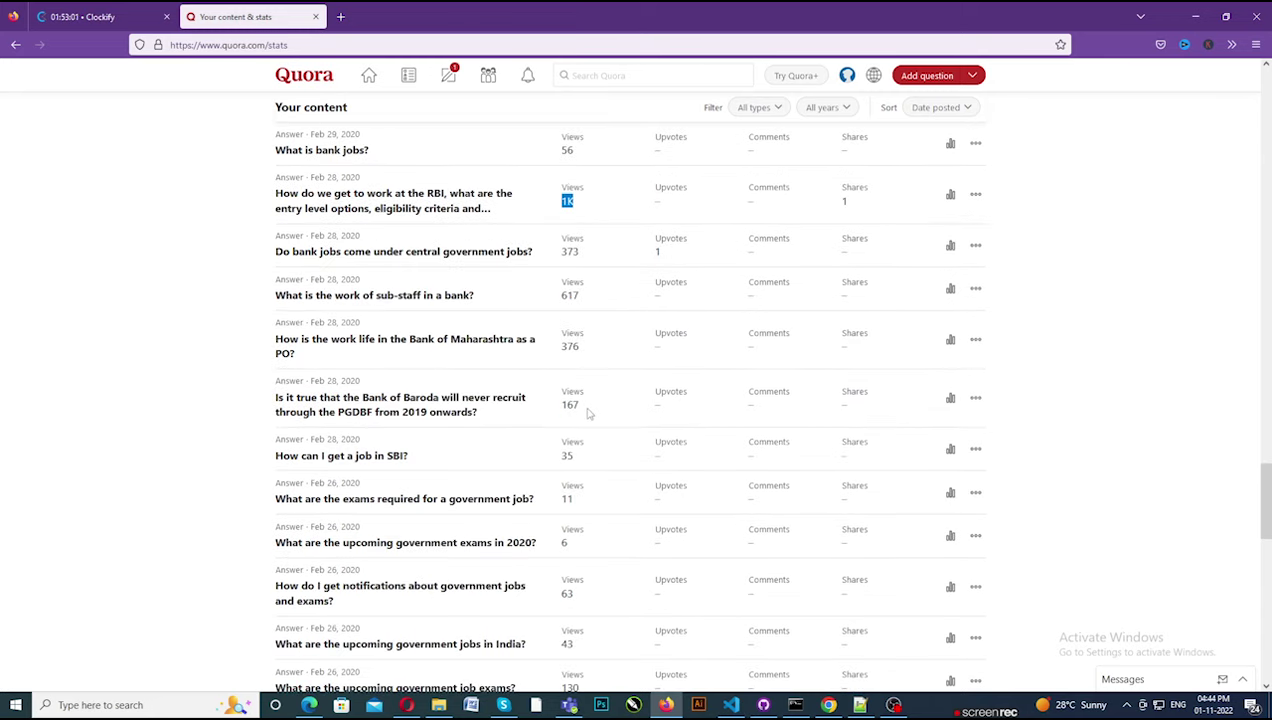
{"action": "scroll", "coordinate": [586, 418], "scroll_direction": "down", "scroll_amount": 4}
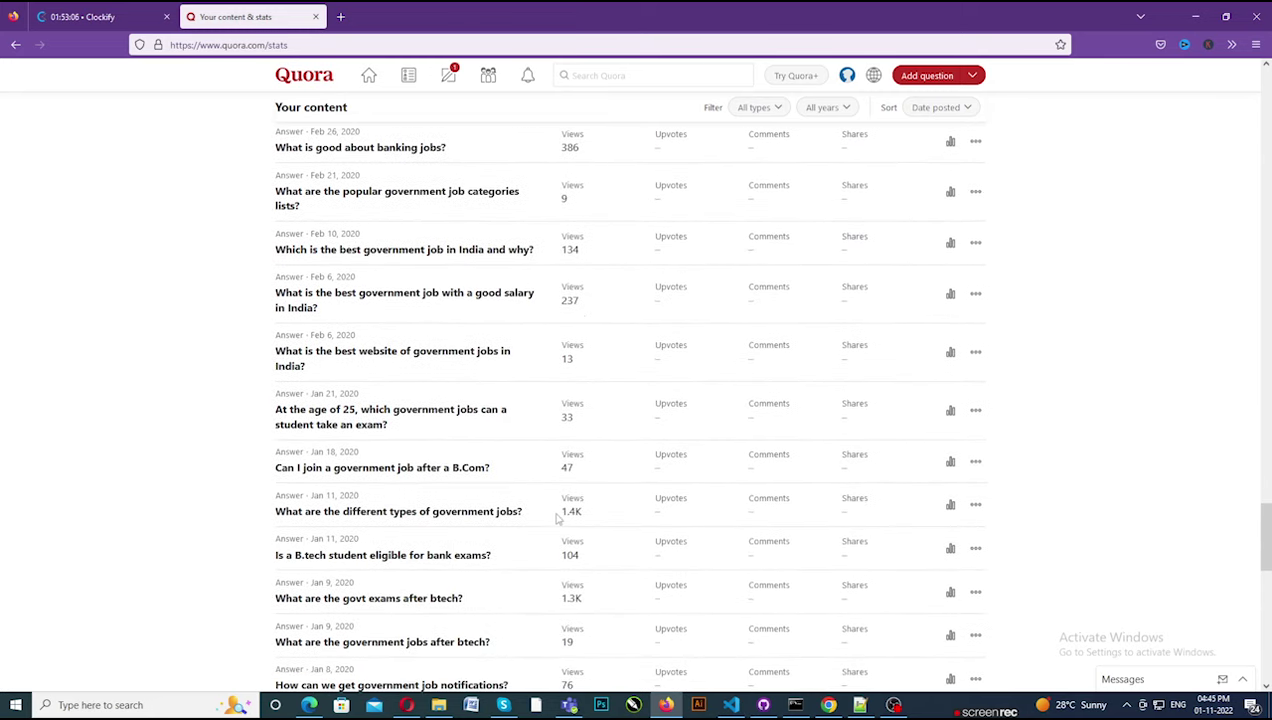
{"action": "left_click_drag", "start_coordinate": [557, 513], "coordinate": [586, 513]}
{"action": "scroll", "coordinate": [577, 480], "scroll_direction": "down", "scroll_amount": 7}
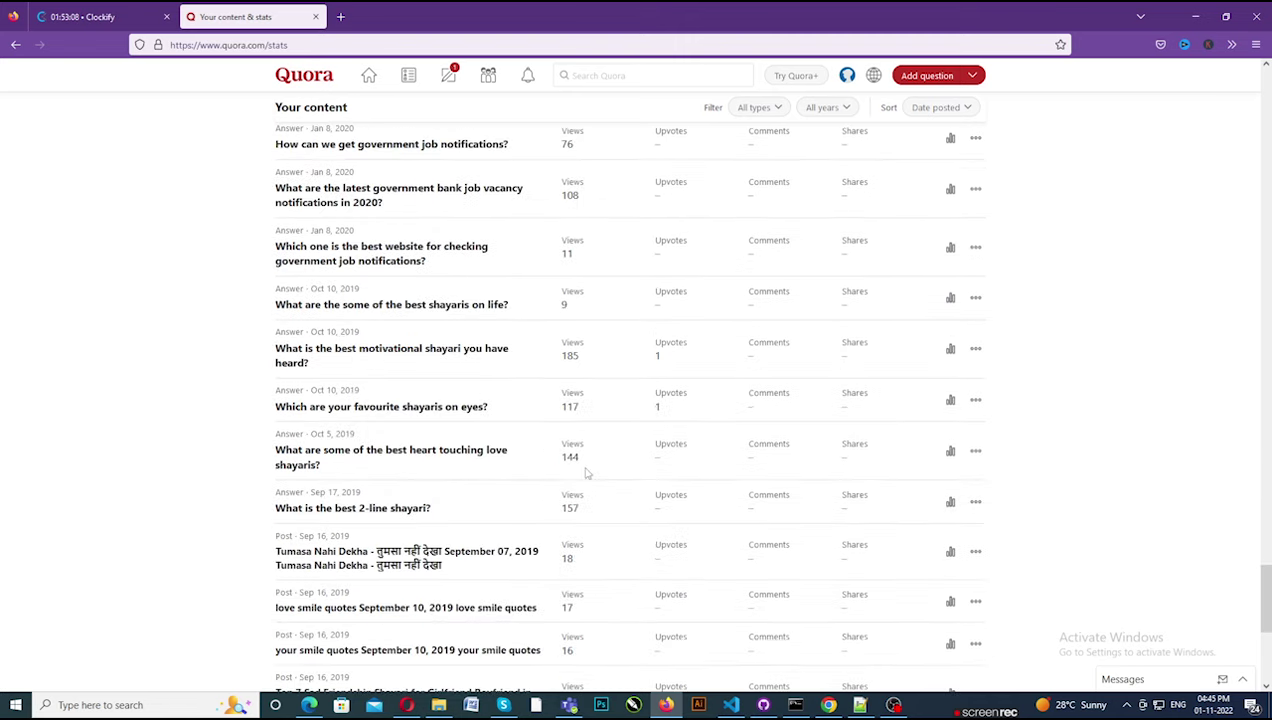
Review the content list again from the 2019 entries back up to the mid-2020 answers, comparing views per question.
{"action": "scroll", "coordinate": [637, 477], "scroll_direction": "up", "scroll_amount": 3}
{"action": "scroll", "coordinate": [637, 477], "scroll_direction": "up", "scroll_amount": 10}
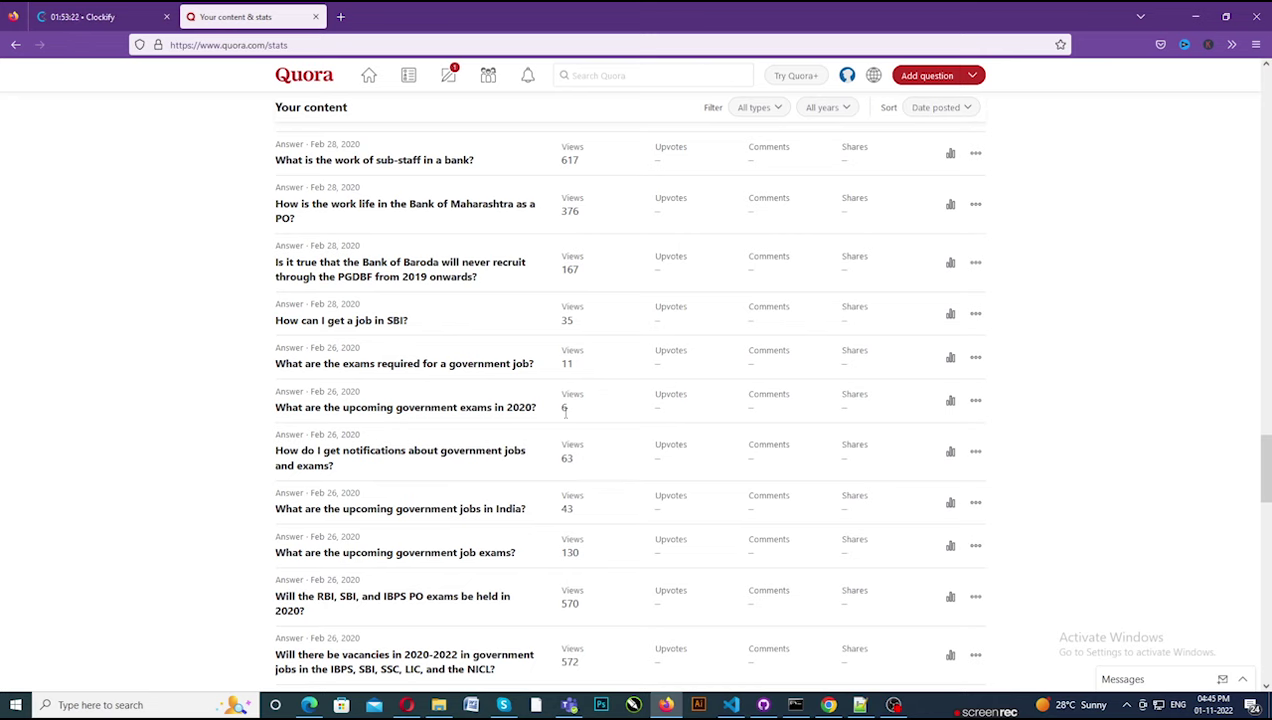
{"action": "scroll", "coordinate": [576, 466], "scroll_direction": "down", "scroll_amount": 3}
{"action": "scroll", "coordinate": [576, 466], "scroll_direction": "up", "scroll_amount": 10}
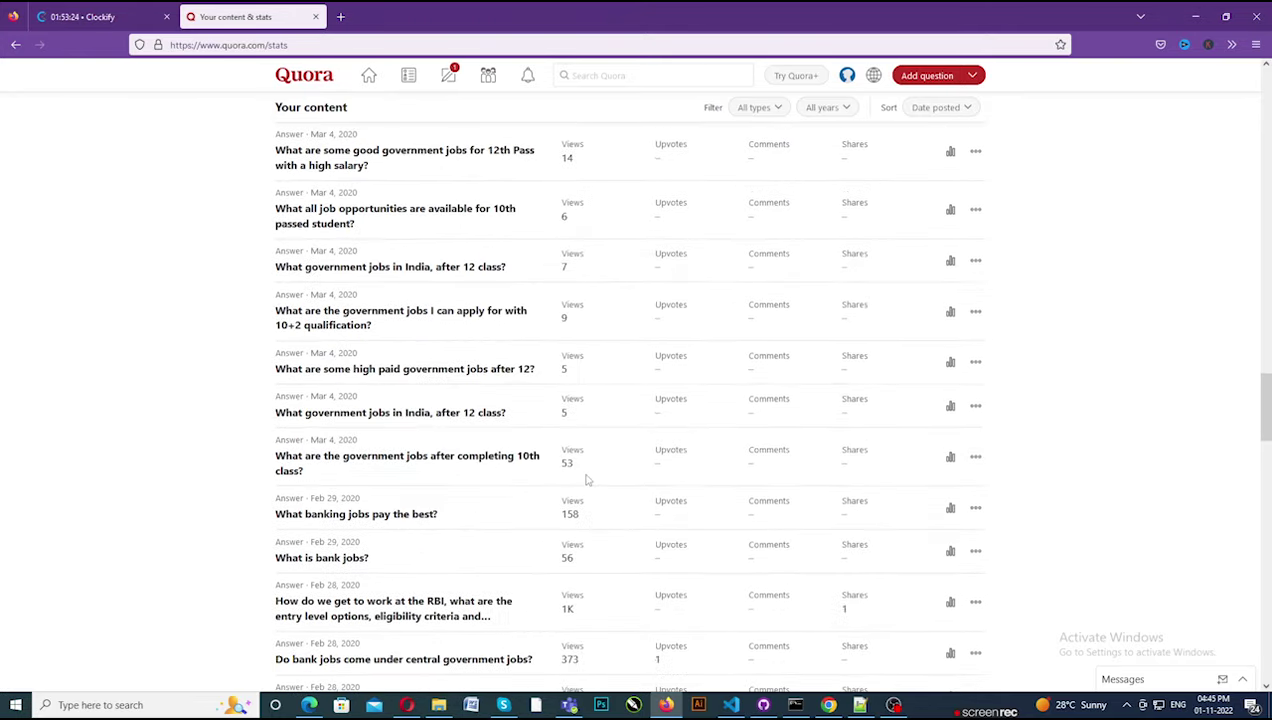
{"action": "scroll", "coordinate": [589, 480], "scroll_direction": "down", "scroll_amount": 1}
{"action": "scroll", "coordinate": [589, 480], "scroll_direction": "down", "scroll_amount": 2}
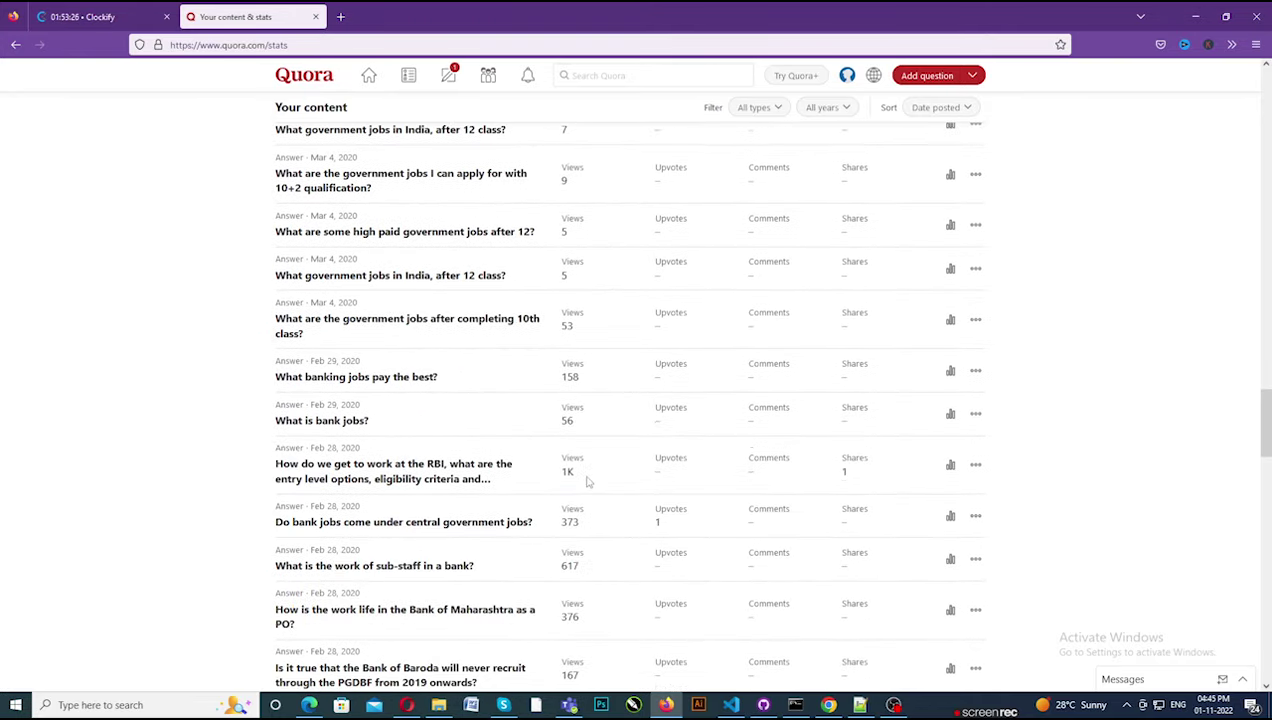
{"action": "scroll", "coordinate": [590, 483], "scroll_direction": "up", "scroll_amount": 8}
{"action": "scroll", "coordinate": [590, 487], "scroll_direction": "up", "scroll_amount": 10}
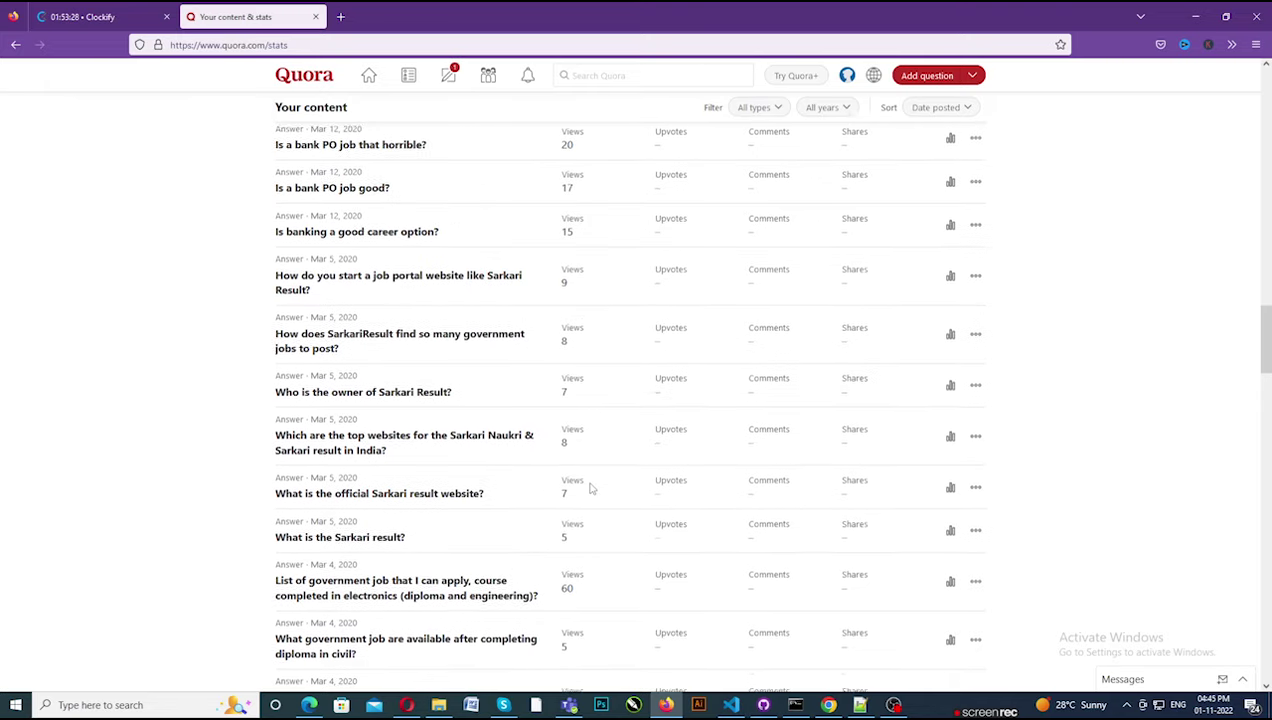
{"action": "scroll", "coordinate": [591, 492], "scroll_direction": "up", "scroll_amount": 9}
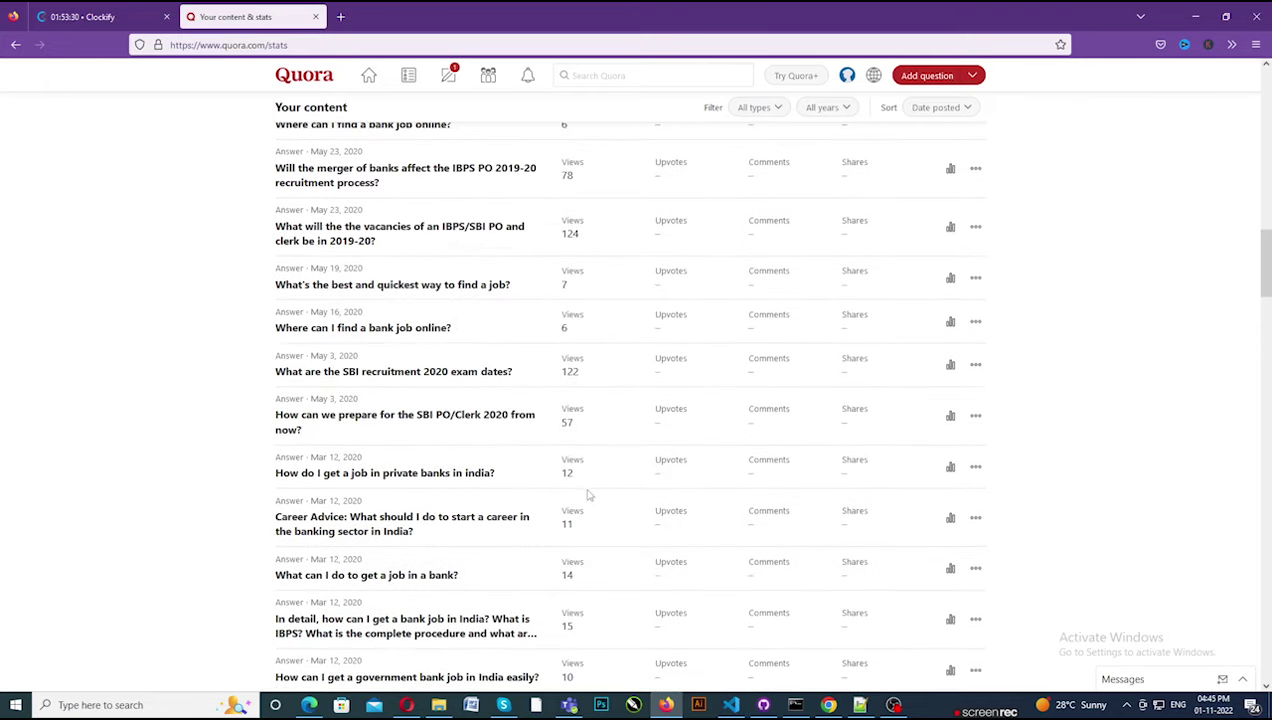
{"action": "scroll", "coordinate": [568, 489], "scroll_direction": "down", "scroll_amount": 6}
{"action": "scroll", "coordinate": [570, 490], "scroll_direction": "down", "scroll_amount": 4}
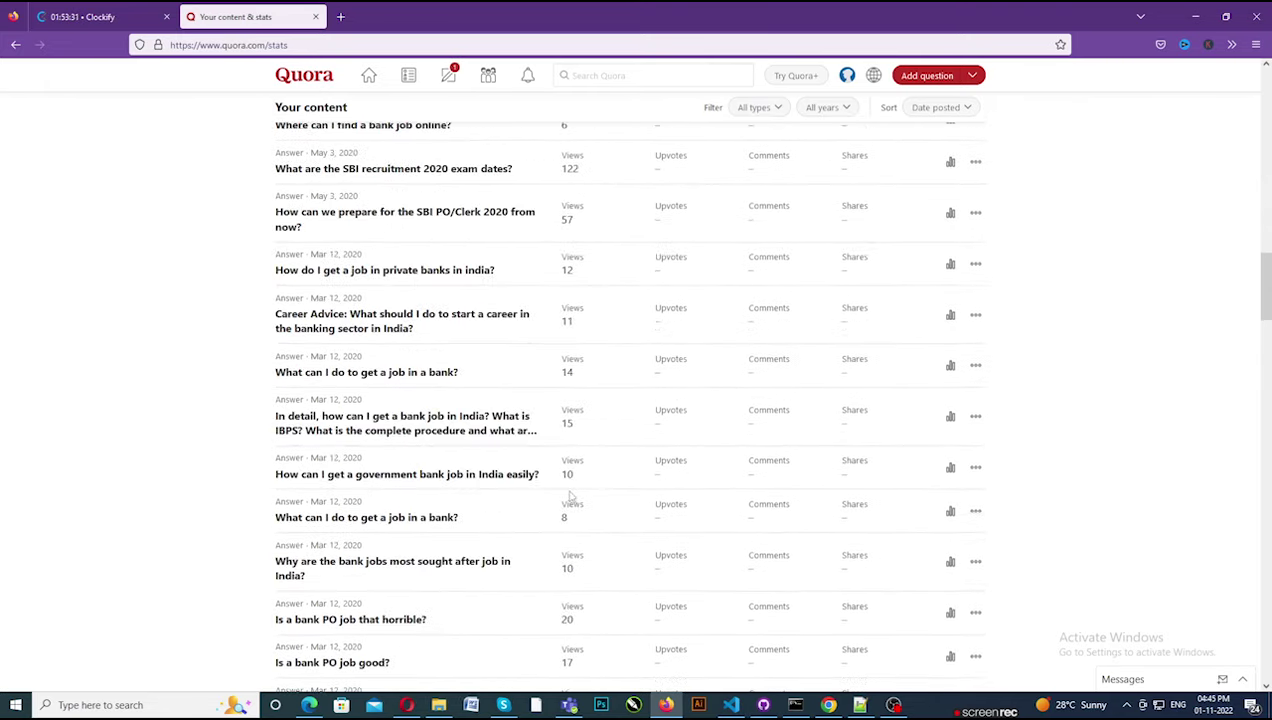
{"action": "scroll", "coordinate": [569, 492], "scroll_direction": "up", "scroll_amount": 5}
{"action": "scroll", "coordinate": [568, 494], "scroll_direction": "down", "scroll_amount": 2}
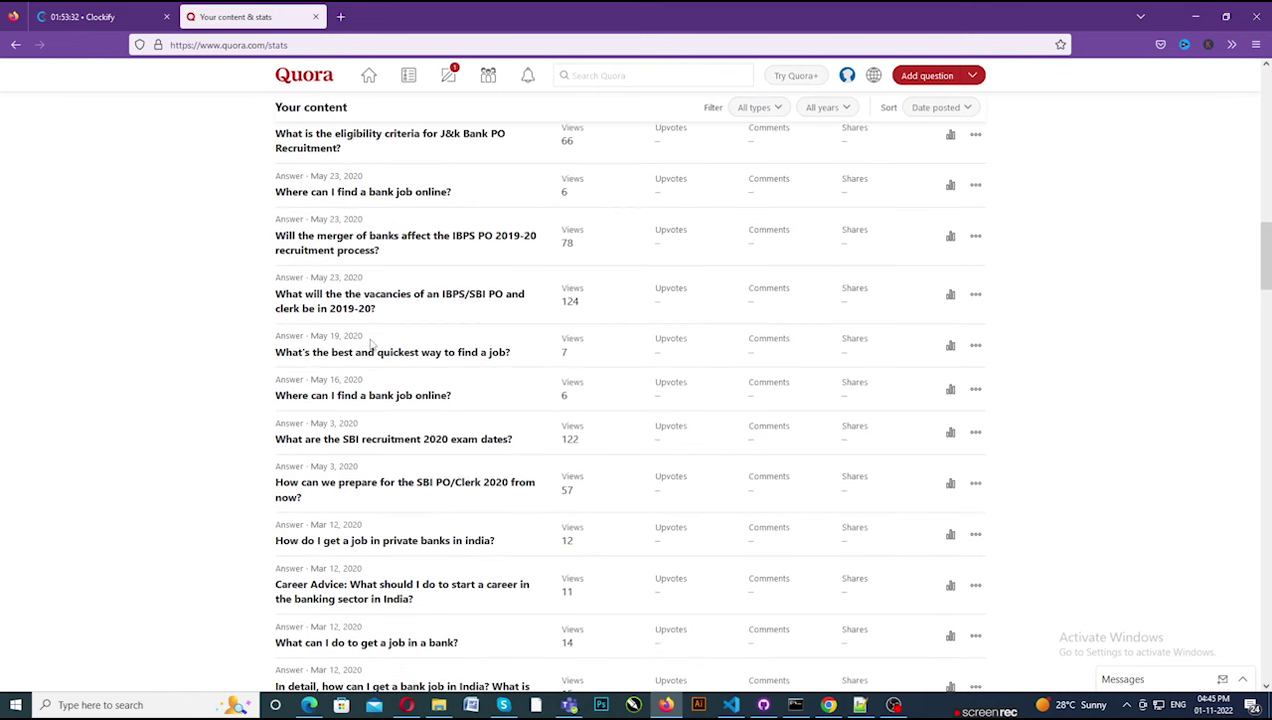
{"action": "scroll", "coordinate": [383, 408], "scroll_direction": "up", "scroll_amount": 5}
{"action": "scroll", "coordinate": [383, 410], "scroll_direction": "up", "scroll_amount": 5}
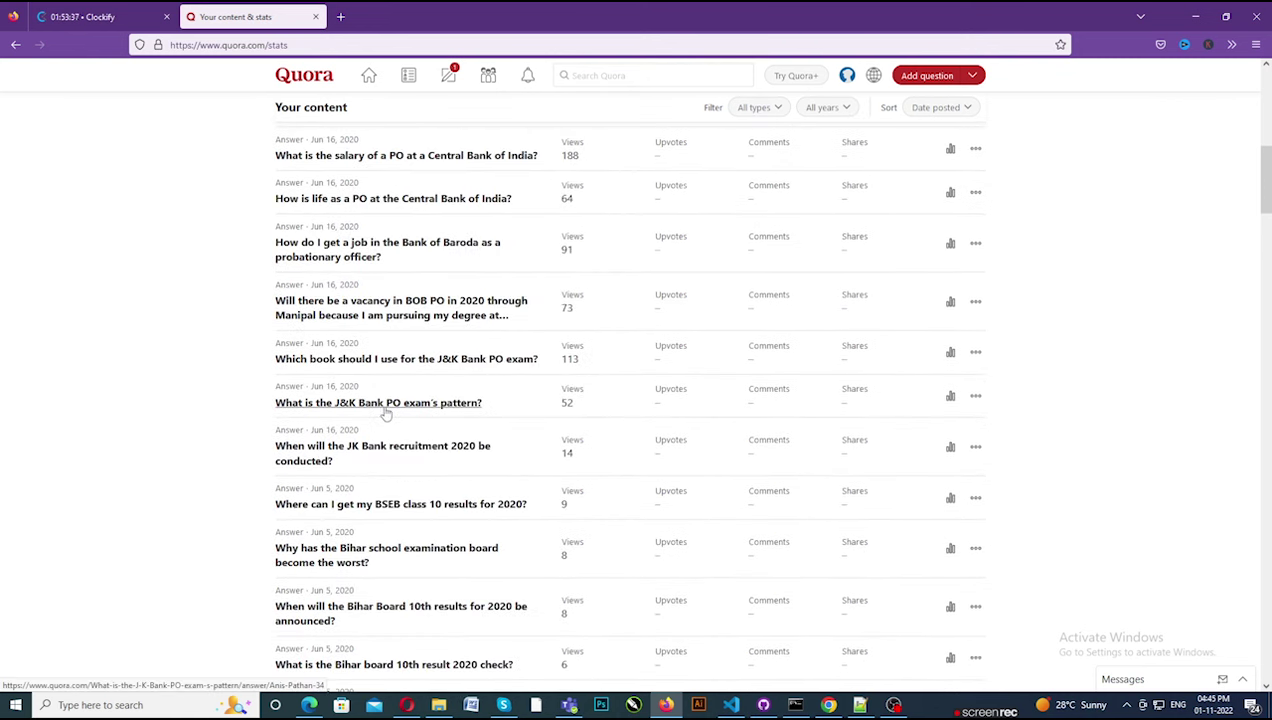
{"action": "scroll", "coordinate": [412, 416], "scroll_direction": "up", "scroll_amount": 4}
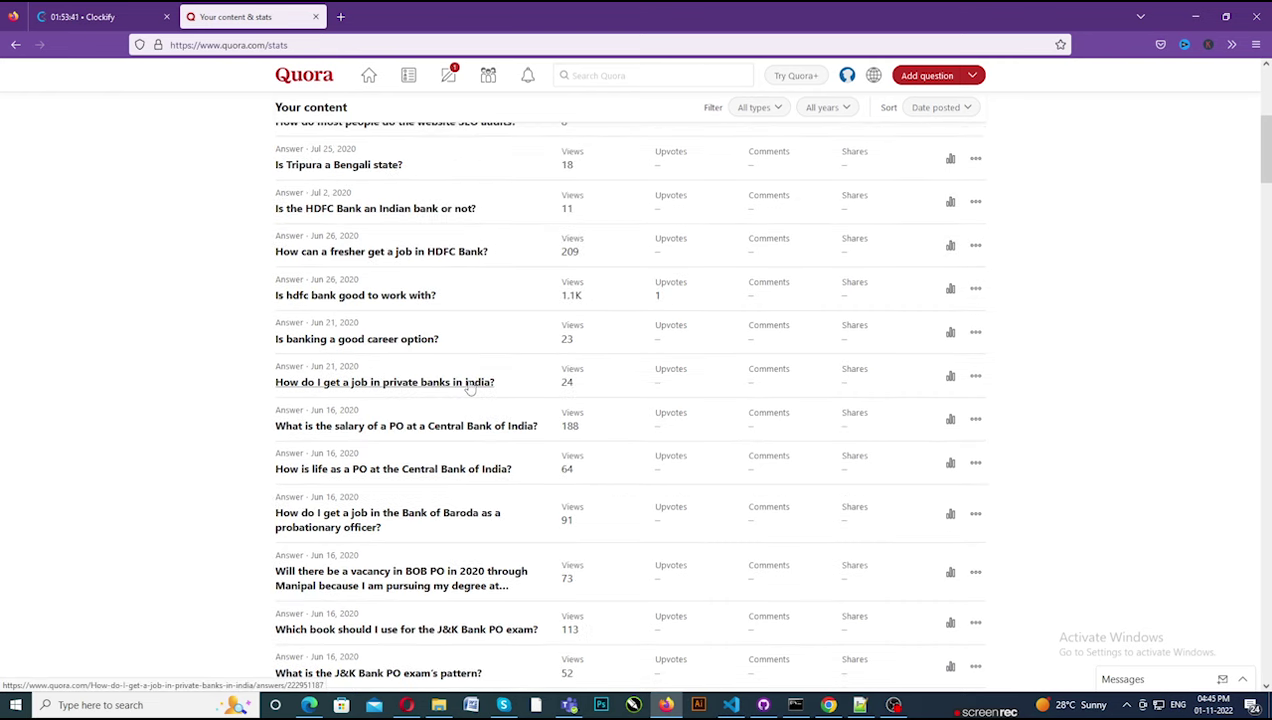
Examine the view counts of the answers from June back to March 2020, and return to the all-time overview.
{"action": "scroll", "coordinate": [465, 387], "scroll_direction": "down", "scroll_amount": 6}
{"action": "scroll", "coordinate": [465, 387], "scroll_direction": "down", "scroll_amount": 4}
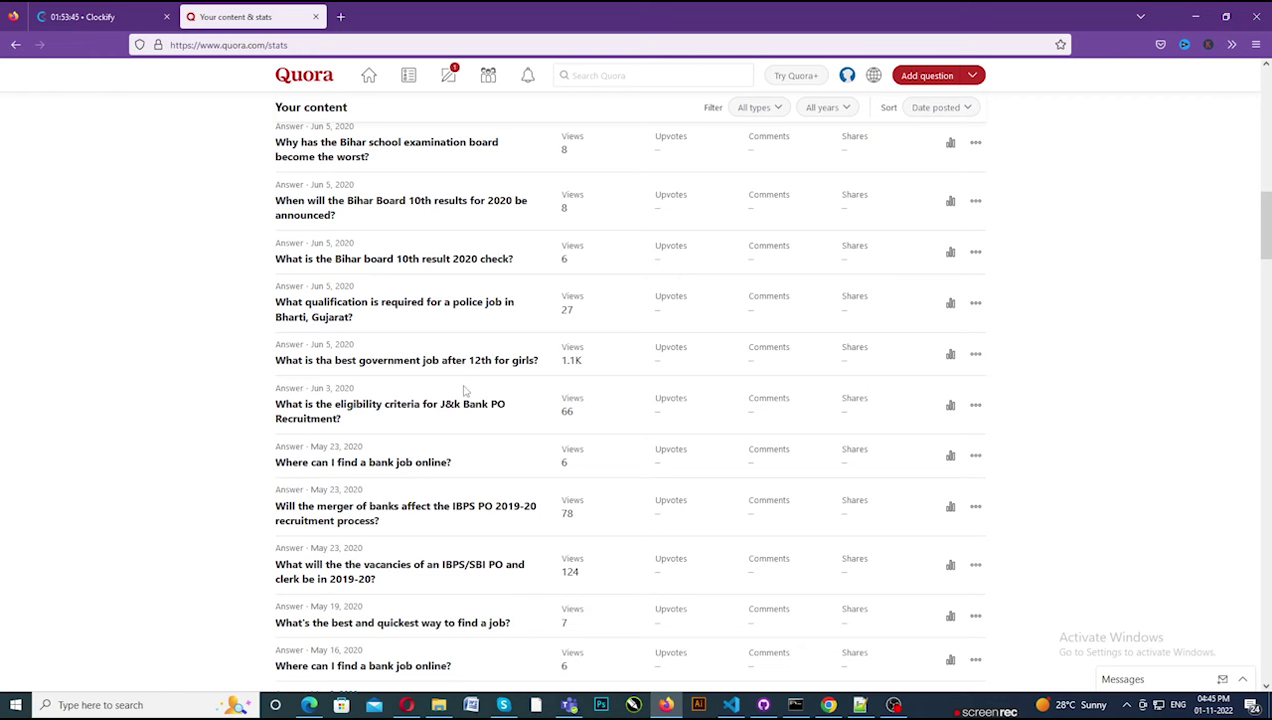
{"action": "scroll", "coordinate": [465, 390], "scroll_direction": "down", "scroll_amount": 13}
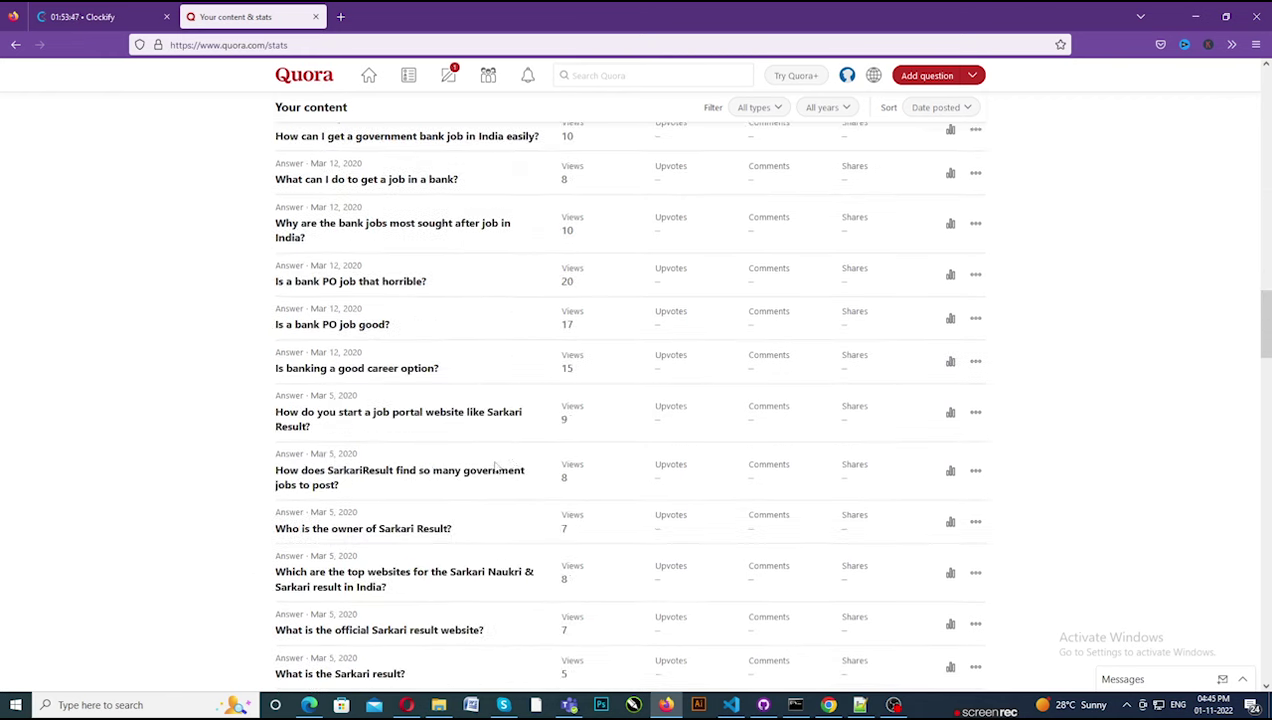
{"action": "scroll", "coordinate": [515, 450], "scroll_direction": "up", "scroll_amount": 15}
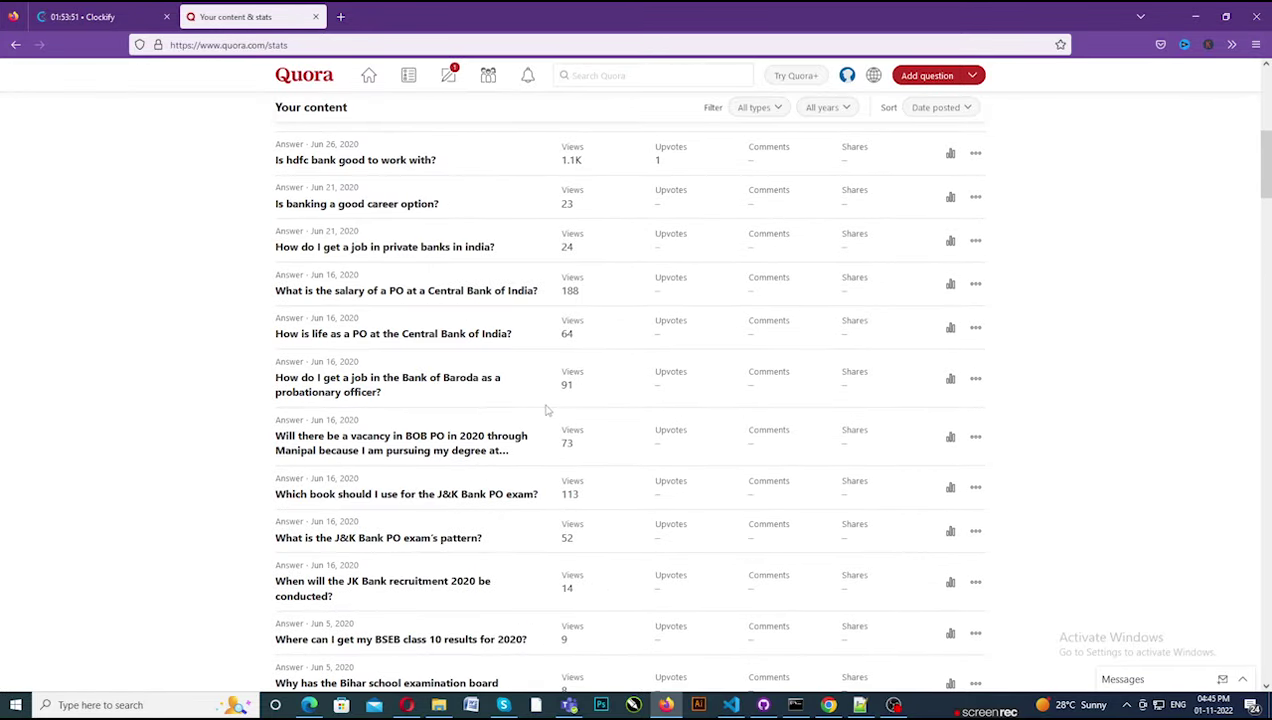
{"action": "scroll", "coordinate": [547, 410], "scroll_direction": "up", "scroll_amount": 5}
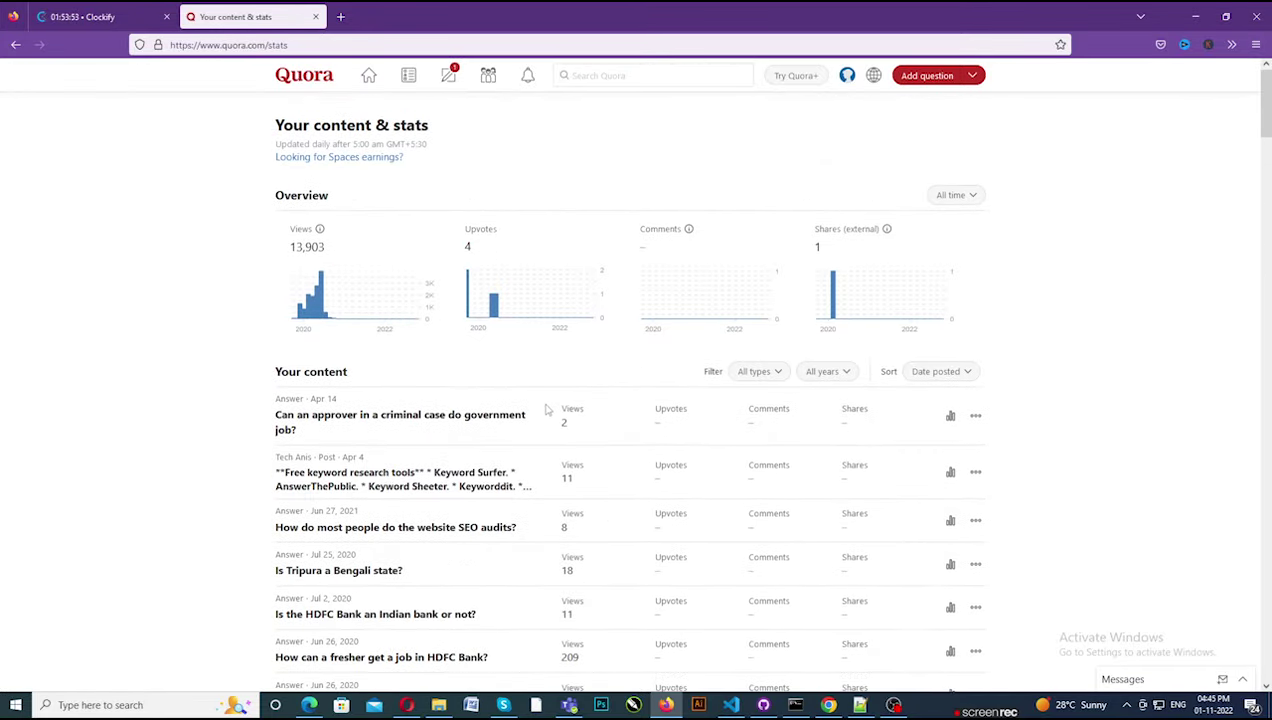
Open google.com in a new browser tab.
{"action": "left_click", "coordinate": [339, 16]}
{"action": "left_click", "coordinate": [330, 47]}
{"action": "type", "text": "google.com/"}
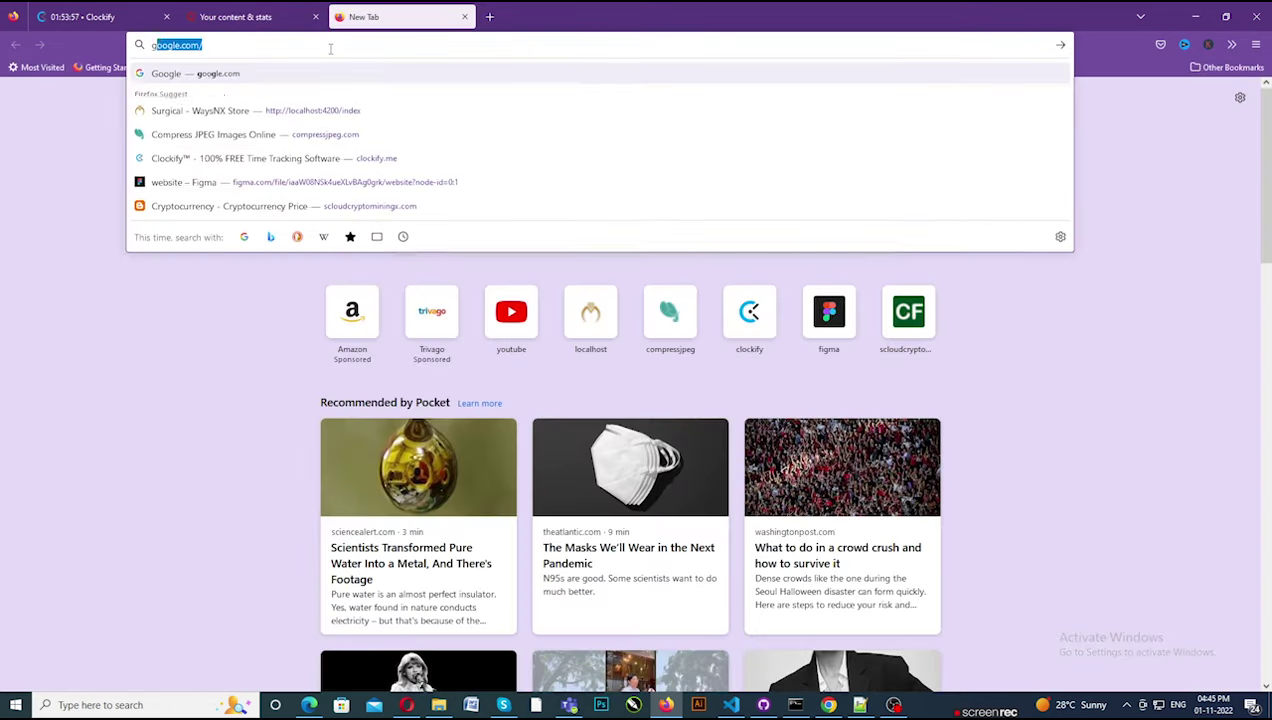
{"action": "key", "text": "Return"}
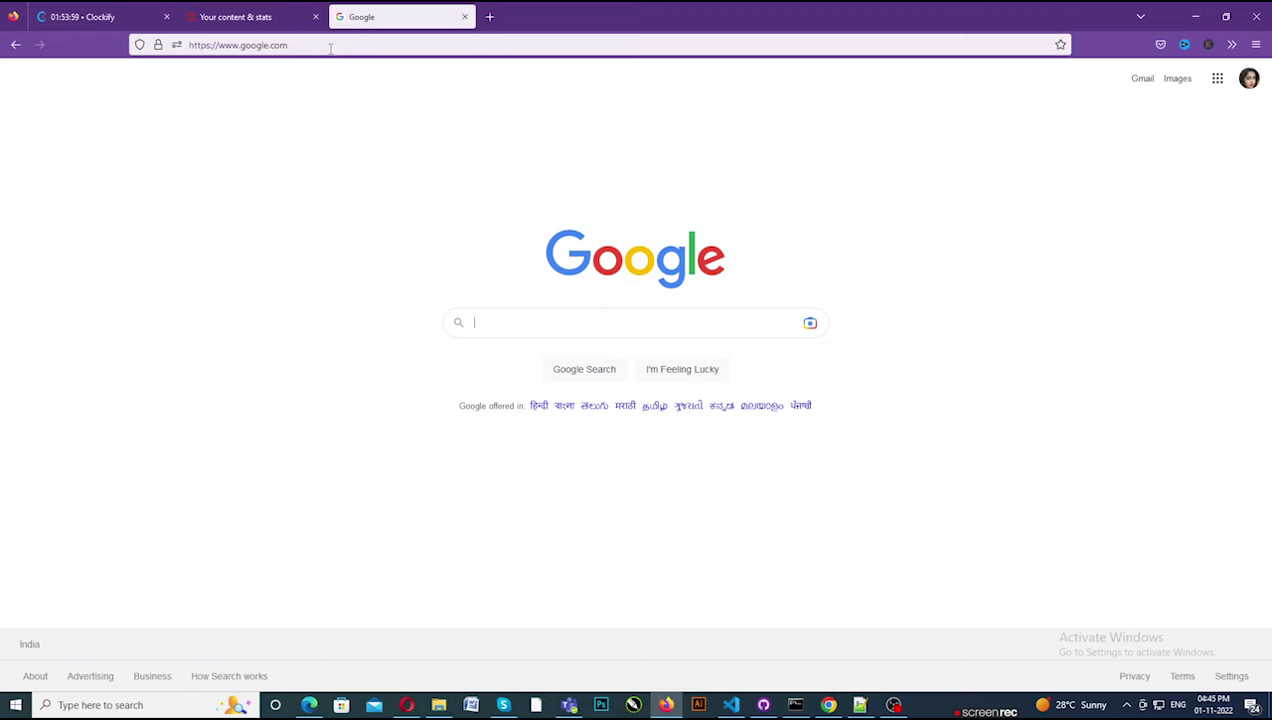
Search Google for "google us" and open the Google USA result.
{"action": "type", "text": "googl"}
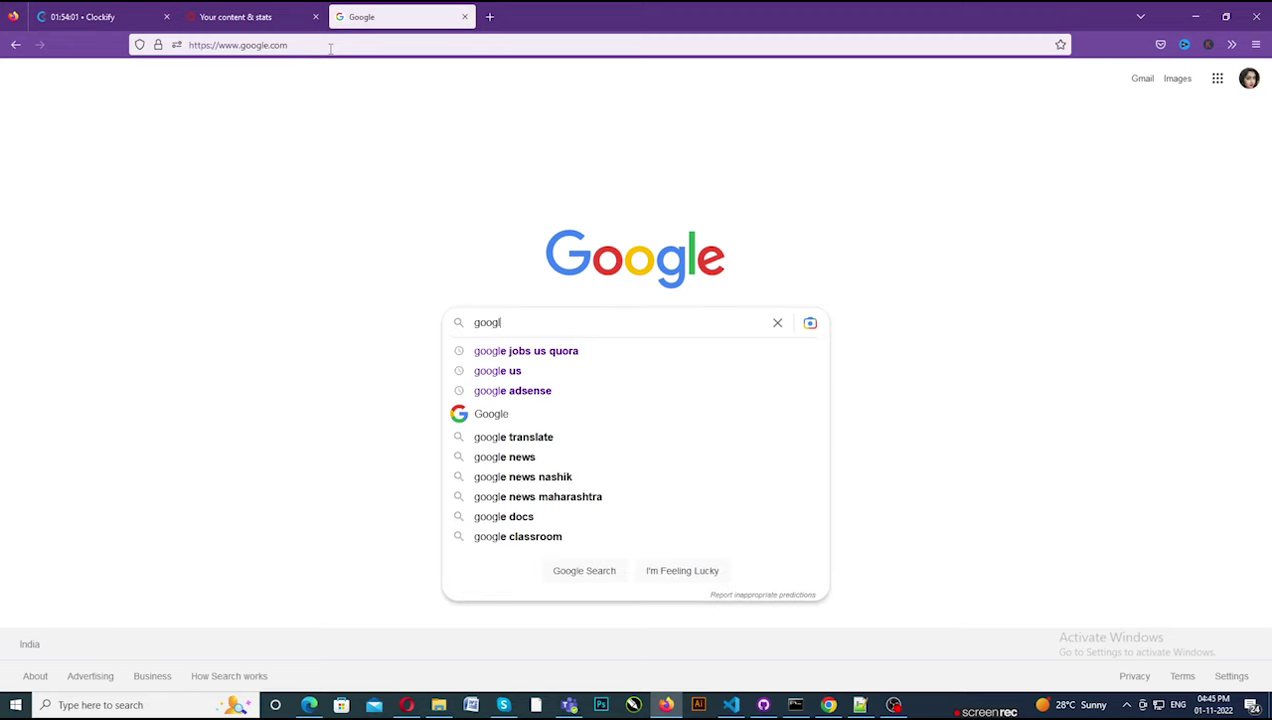
{"action": "type", "text": "e"}
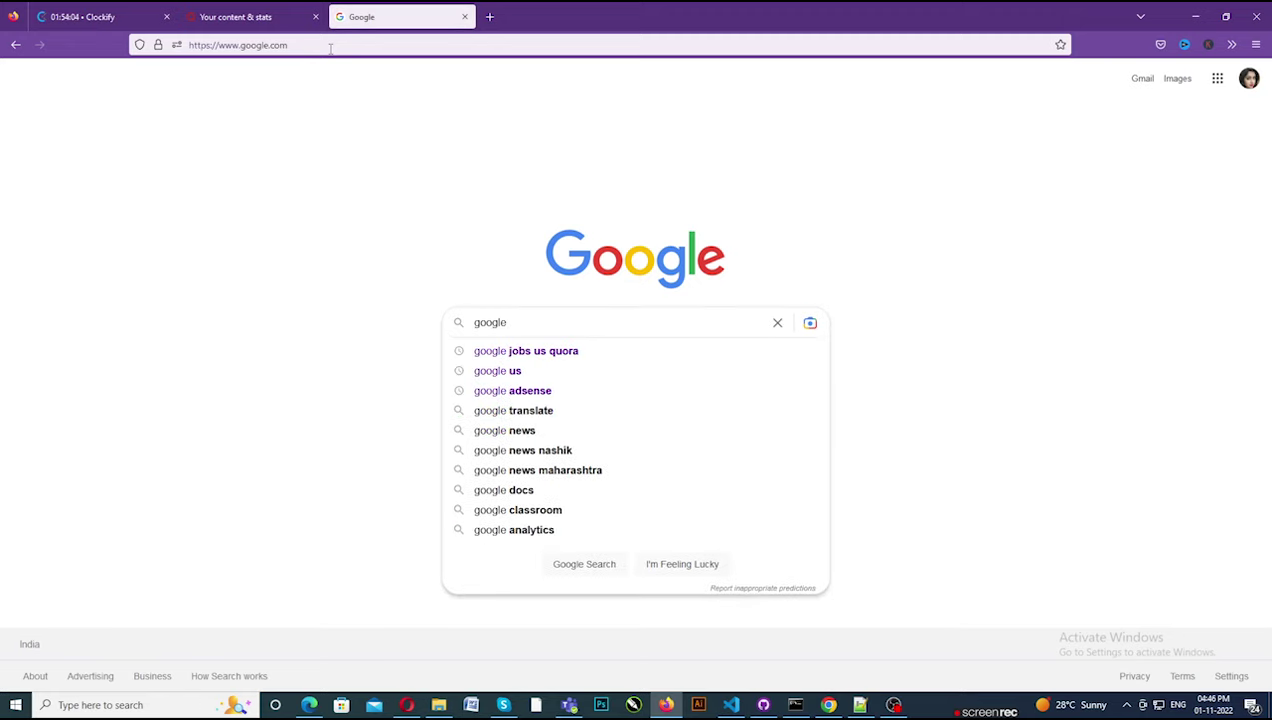
{"action": "type", "text": " us"}
{"action": "key", "text": "Return"}
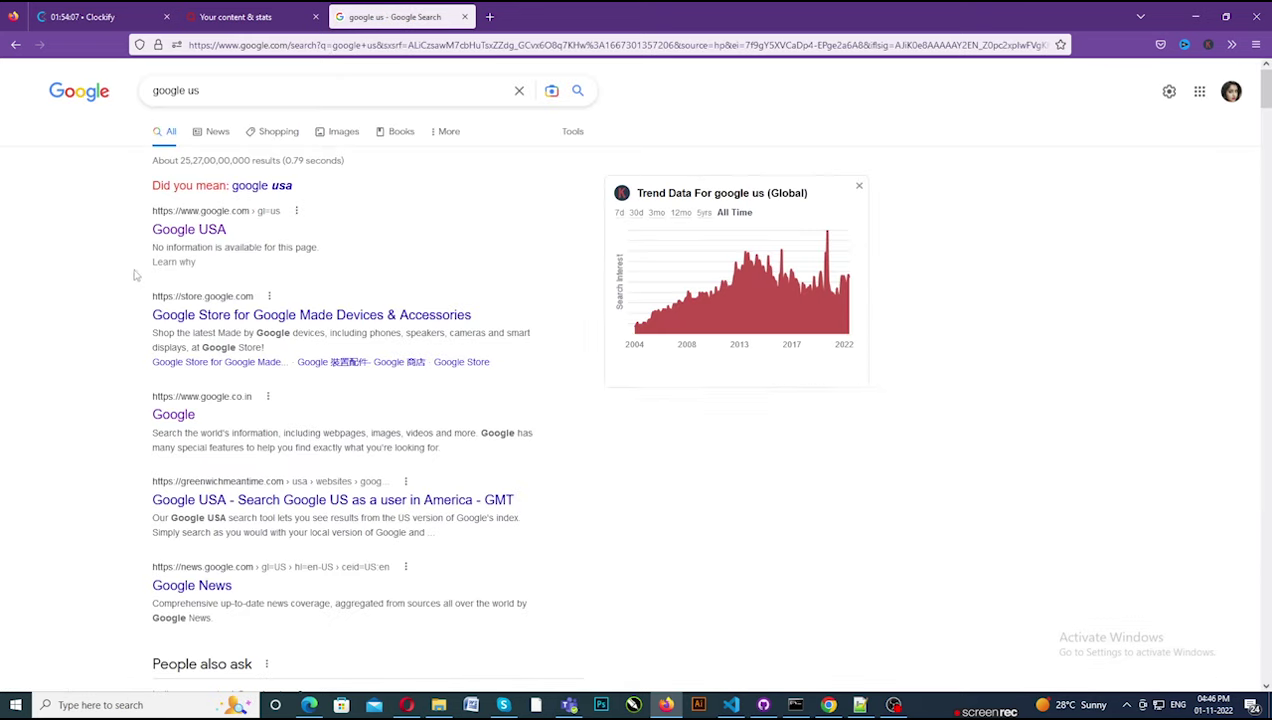
{"action": "left_click", "coordinate": [183, 234]}
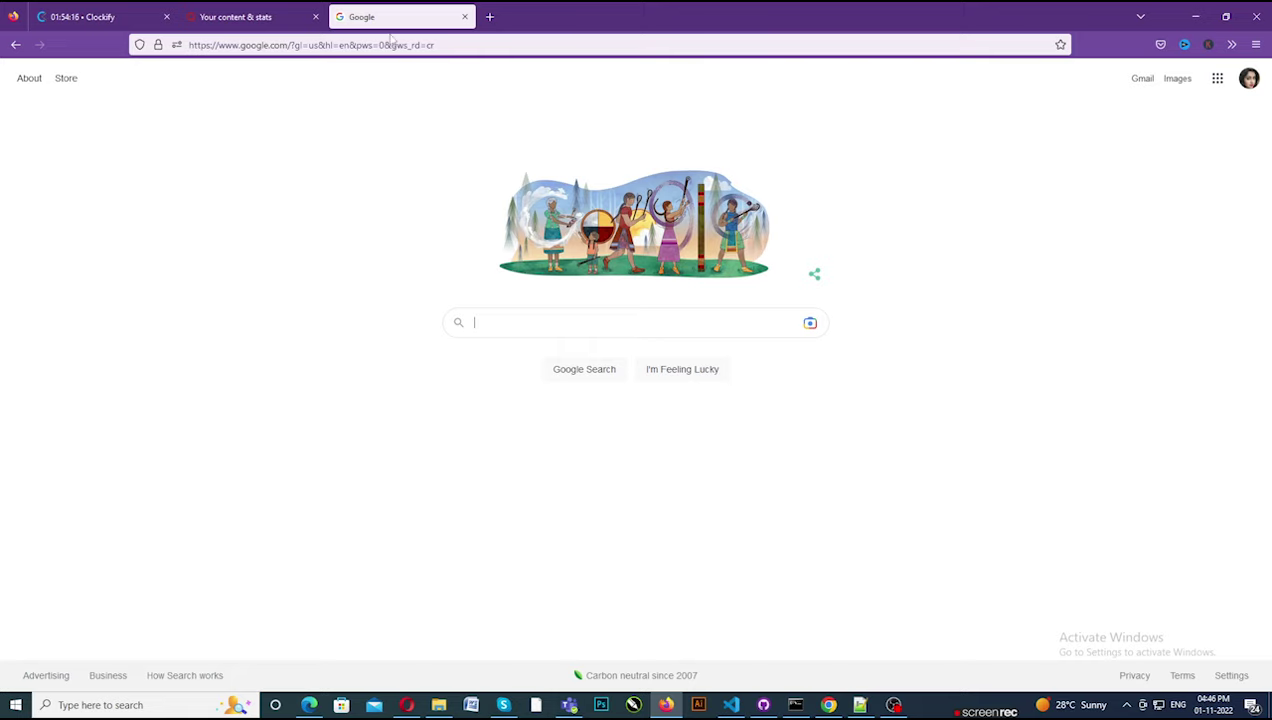
Load governmentbankjobs.com in a new tab and open its "google jobs" article.
{"action": "left_click", "coordinate": [491, 19]}
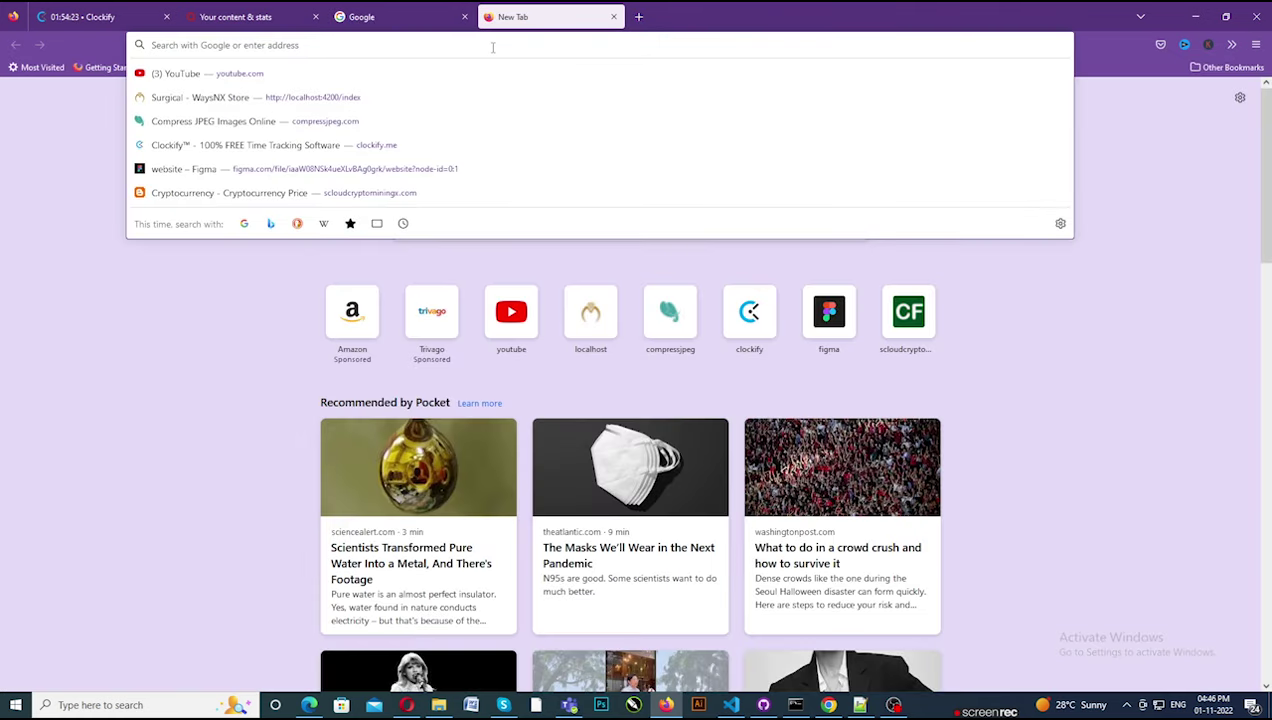
{"action": "type", "text": "go"}
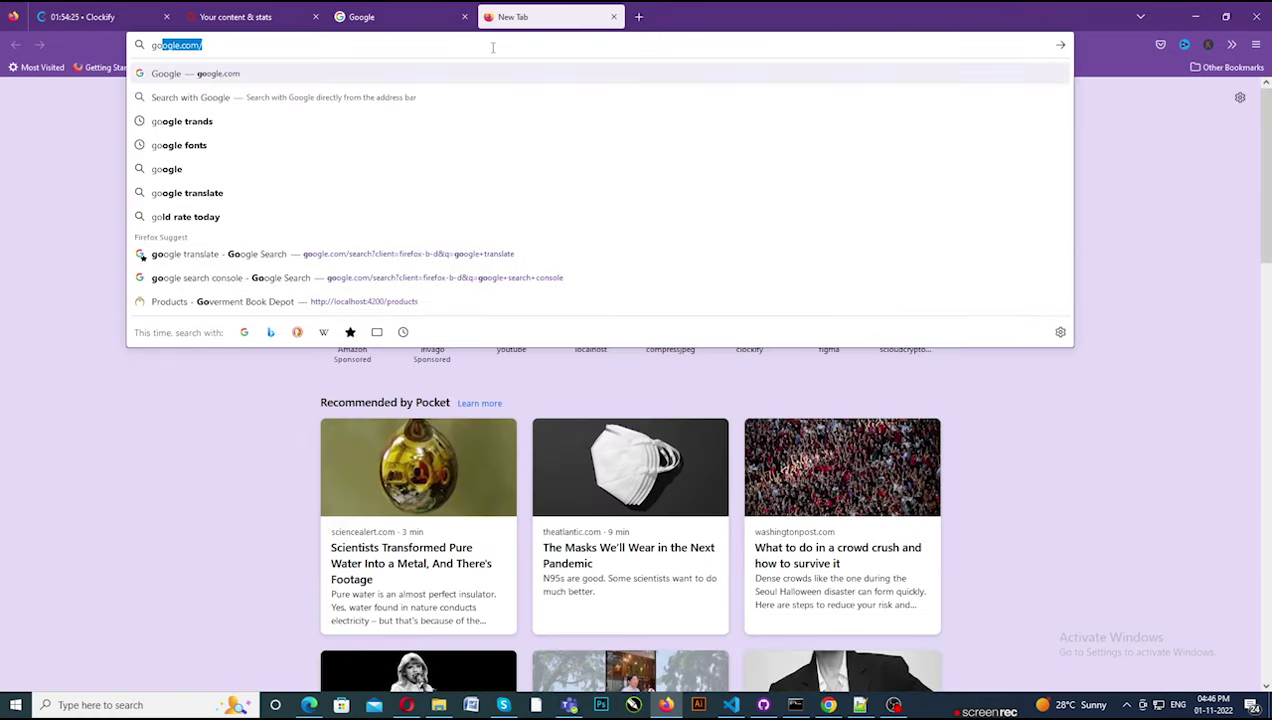
{"action": "type", "text": "v"}
{"action": "key", "text": "Return"}
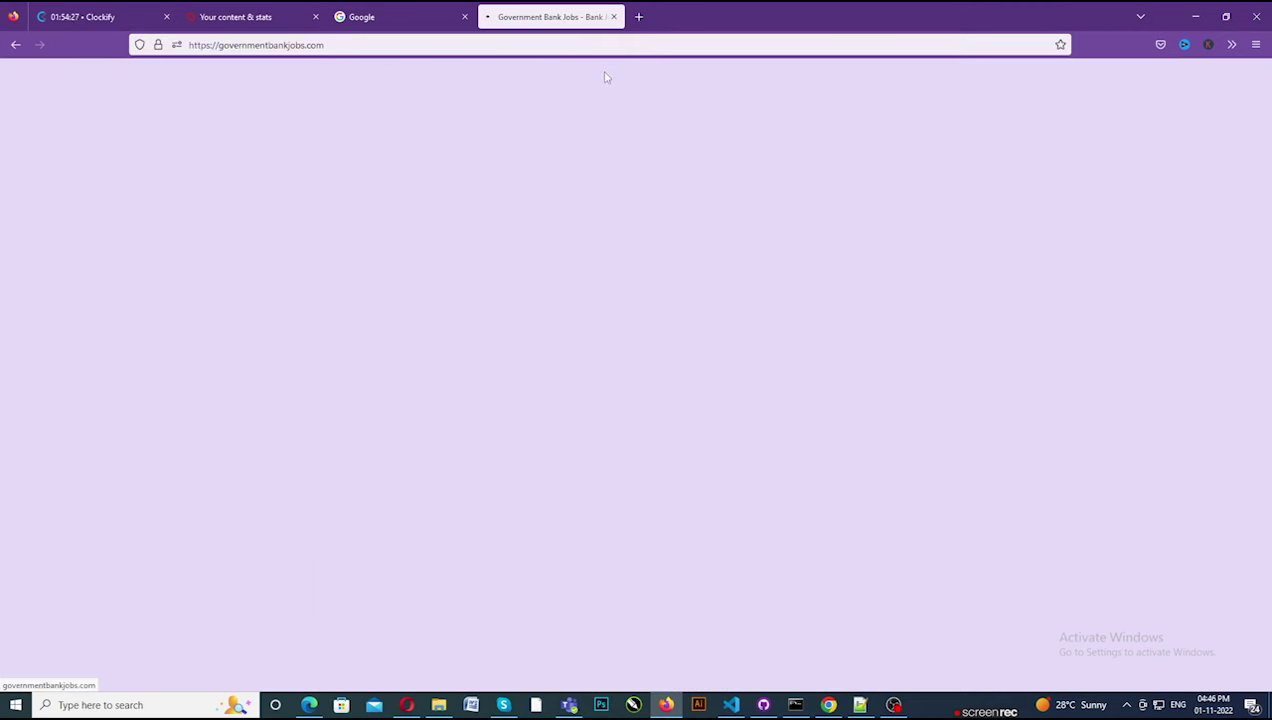
{"action": "scroll", "coordinate": [559, 200], "scroll_direction": "down", "scroll_amount": 2}
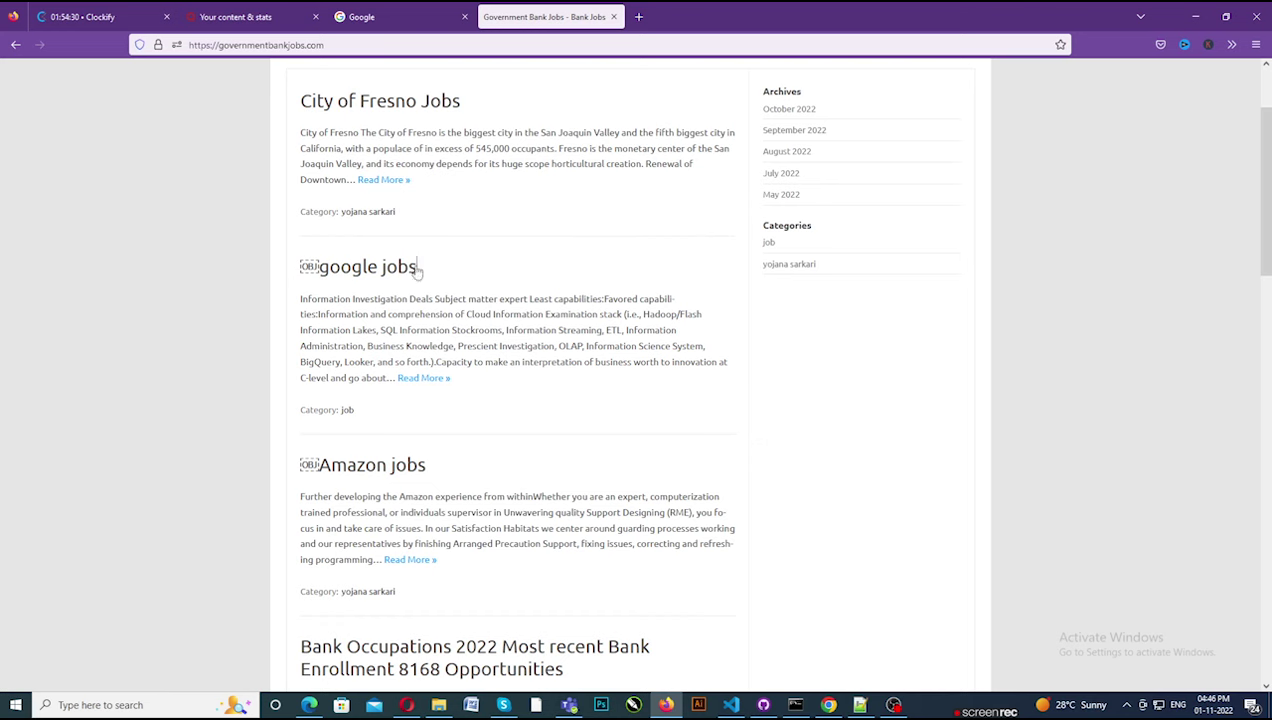
{"action": "left_click_drag", "start_coordinate": [421, 267], "coordinate": [409, 267]}
{"action": "left_click", "coordinate": [343, 268]}
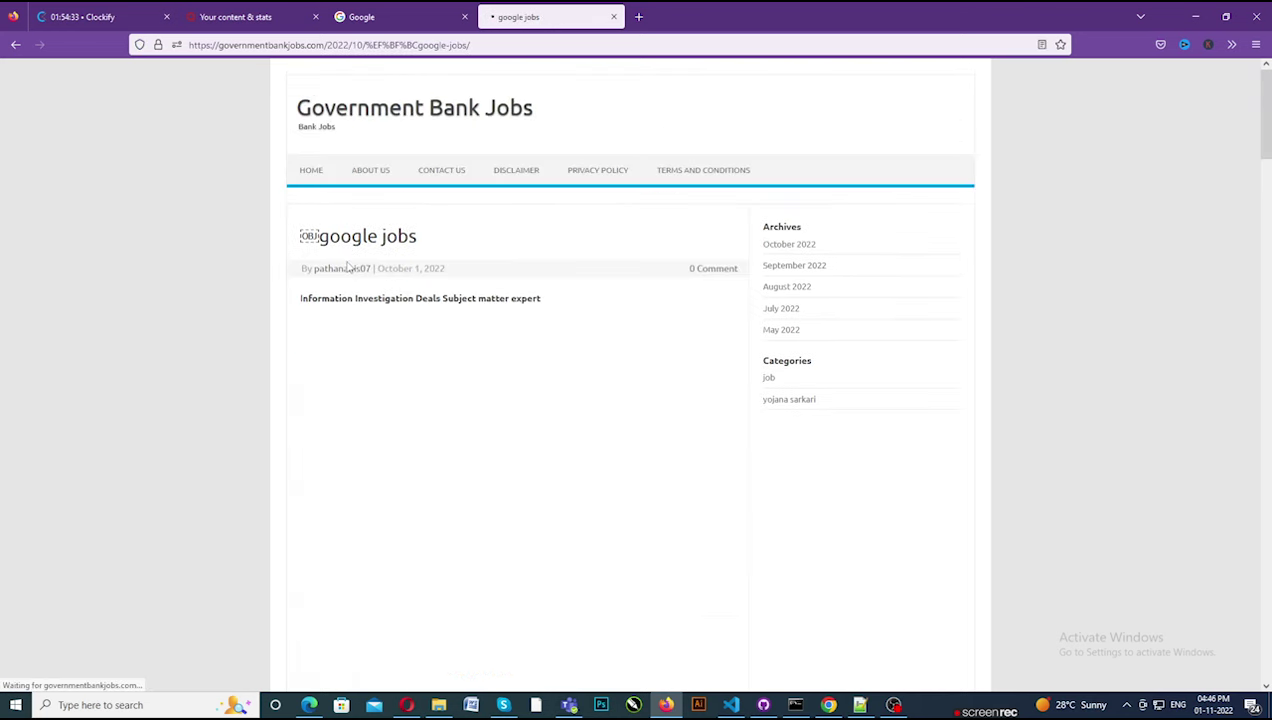
Copy the article heading "google jobs" and use it in a new Google tab to search for "google jobs us quora".
{"action": "left_click_drag", "start_coordinate": [318, 237], "coordinate": [415, 240]}
{"action": "key", "text": "ctrl+c"}
{"action": "left_click", "coordinate": [638, 17]}
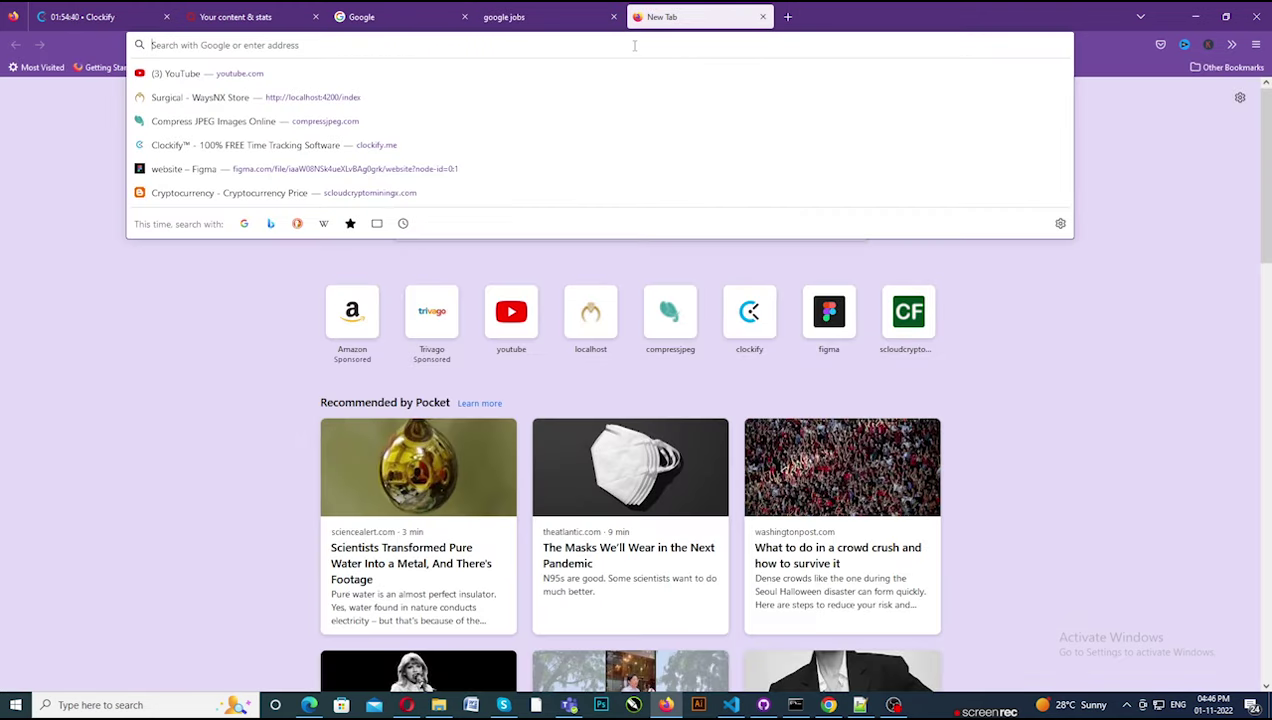
{"action": "type", "text": "google.com"}
{"action": "key", "text": "Return"}
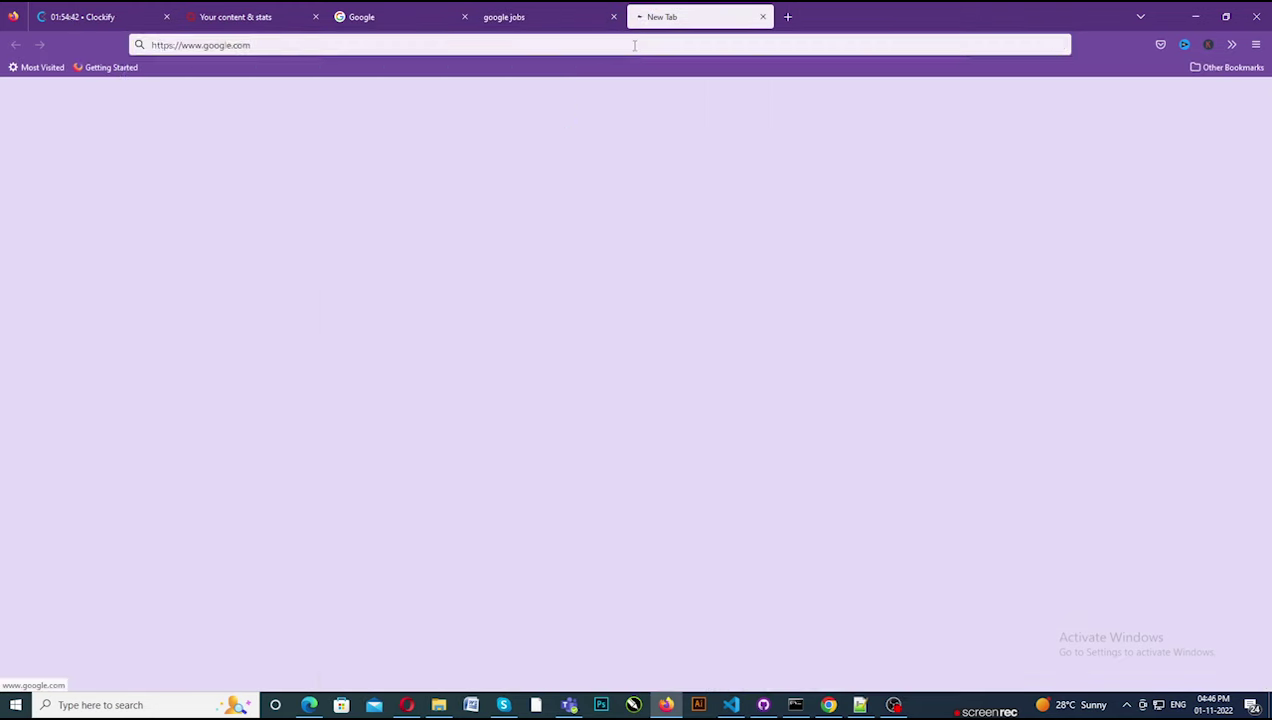
{"action": "key", "text": "ctrl+v"}
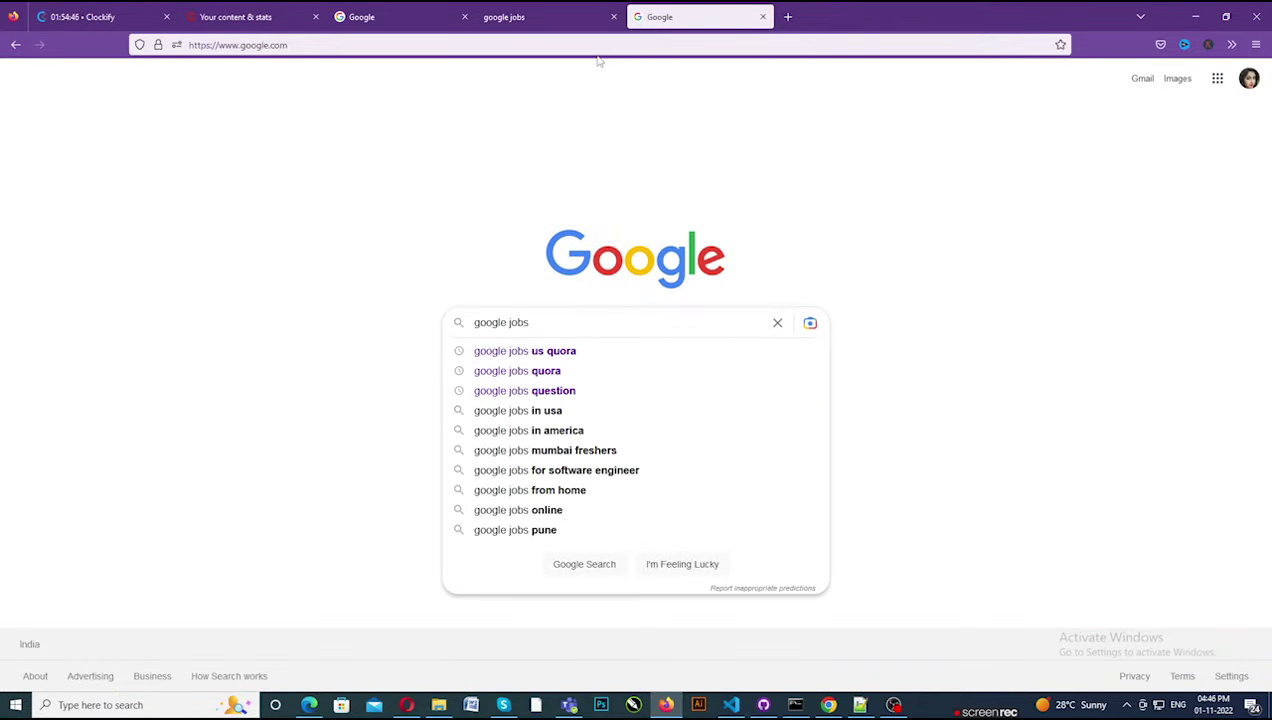
{"action": "left_click", "coordinate": [563, 351]}
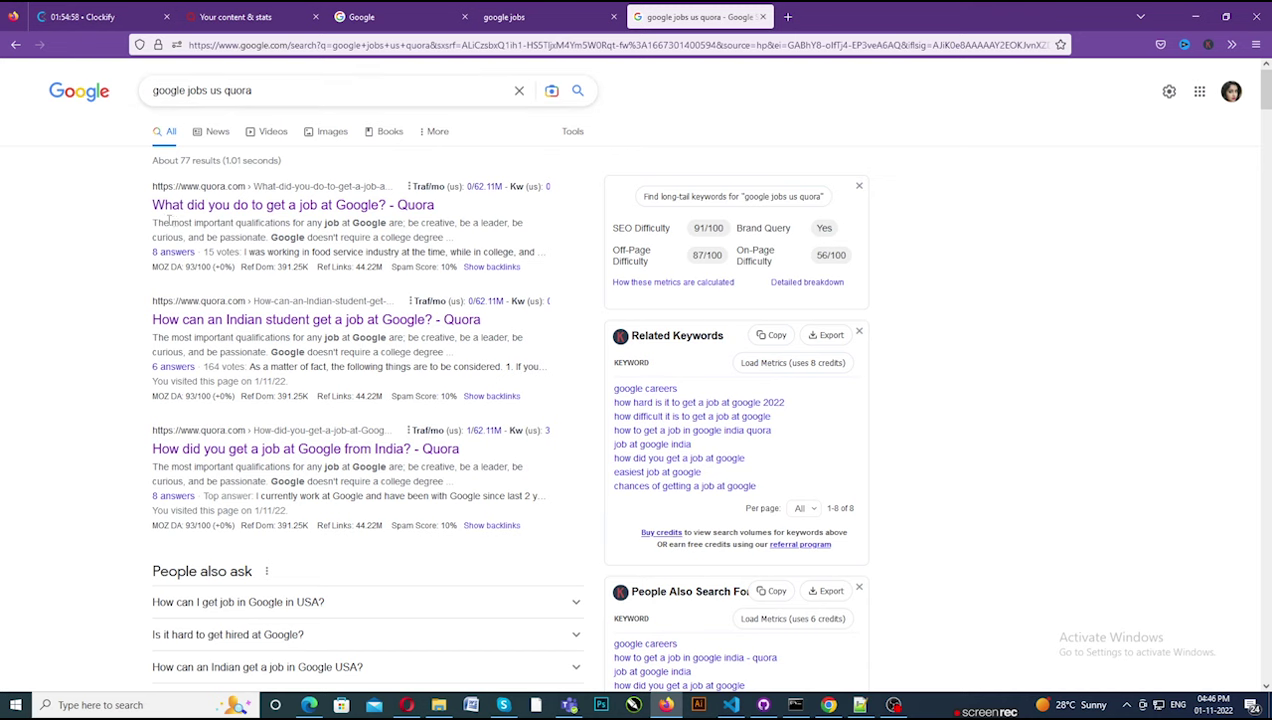
Open the Quora result "What did you do to get a job at Google?" in a new tab and switch to it.
{"action": "right_click", "coordinate": [301, 213]}
{"action": "key", "text": "Escape"}
{"action": "middle_click", "coordinate": [323, 218]}
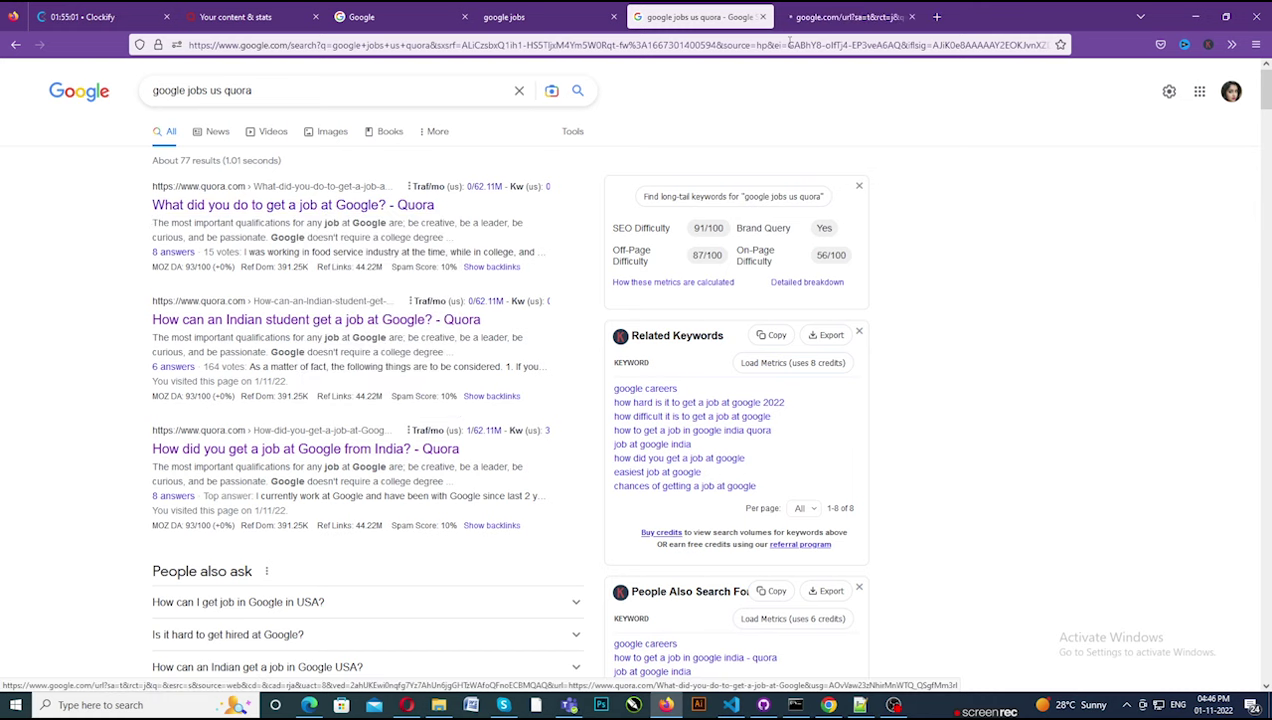
{"action": "key", "text": "ctrl+Tab"}
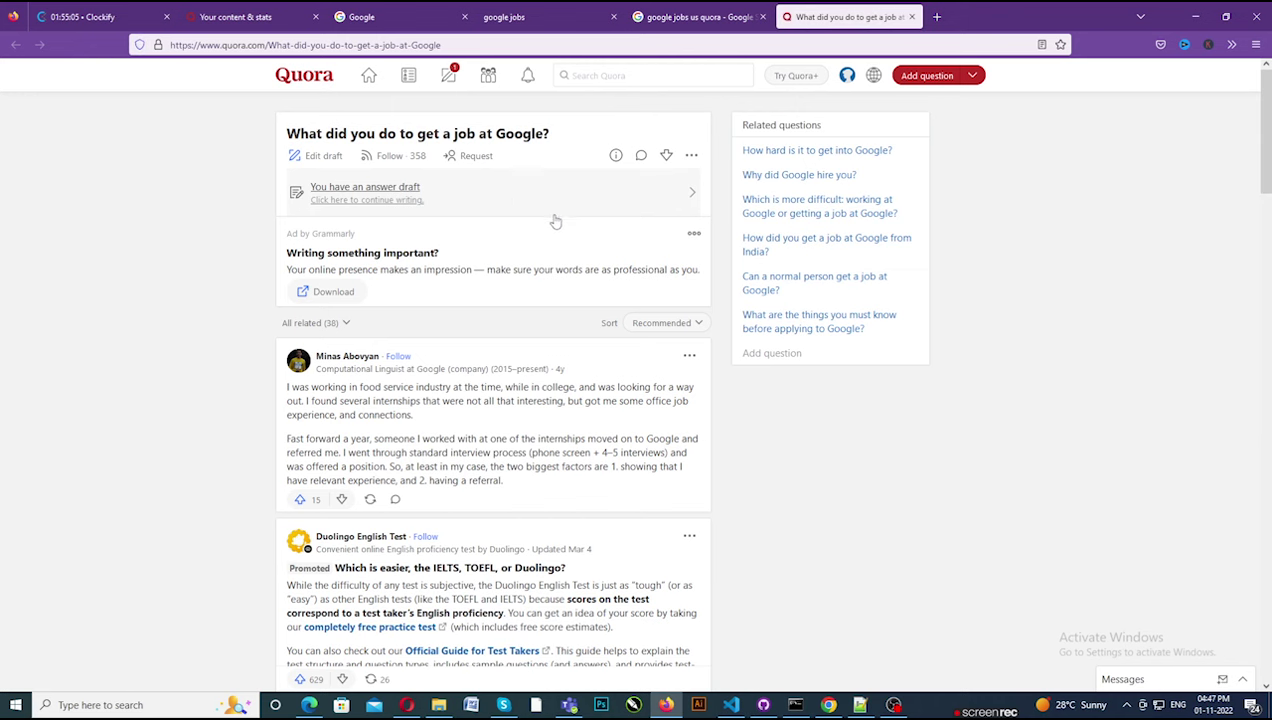
Go back to the Google results for "google jobs us quora" and look over the listed Quora questions.
{"action": "left_click", "coordinate": [717, 12]}
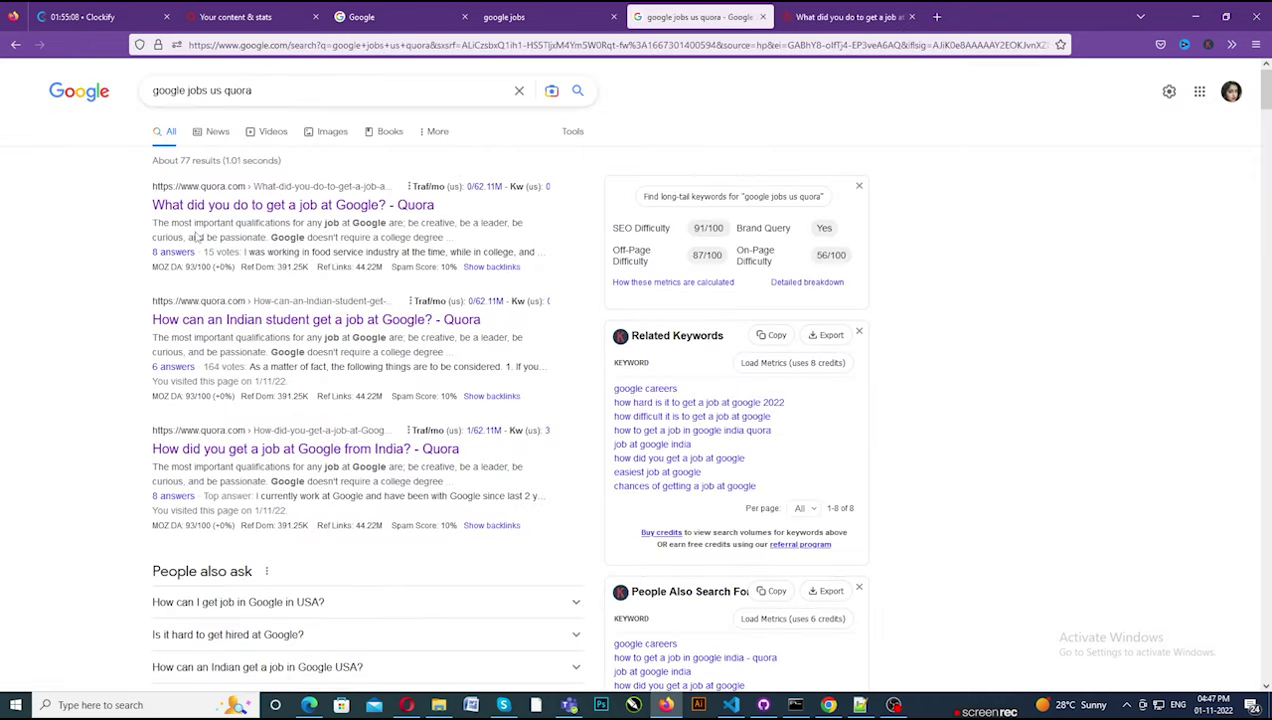
{"action": "scroll", "coordinate": [196, 236], "scroll_direction": "down", "scroll_amount": 2}
{"action": "scroll", "coordinate": [185, 228], "scroll_direction": "up", "scroll_amount": 2}
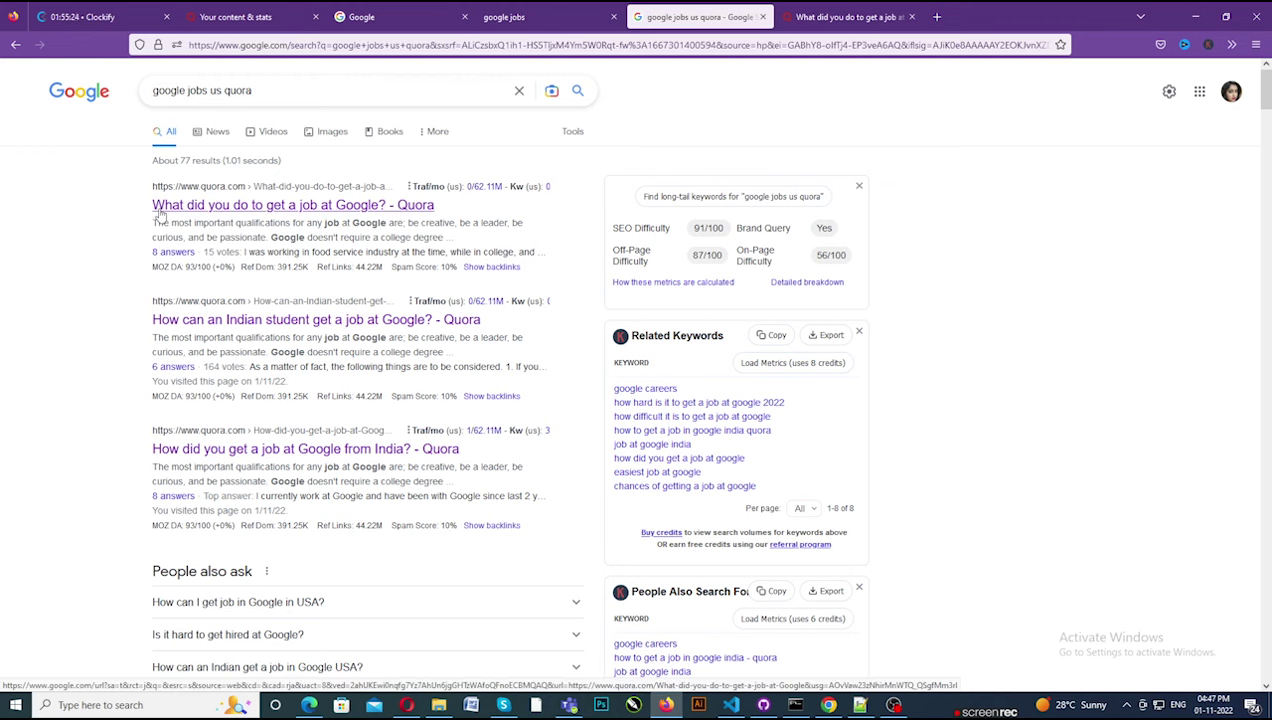
Return to the Quora question "What did you do to get a job at Google?", open its answer draft and clear the existing text.
{"action": "key", "text": "ctrl+Tab"}
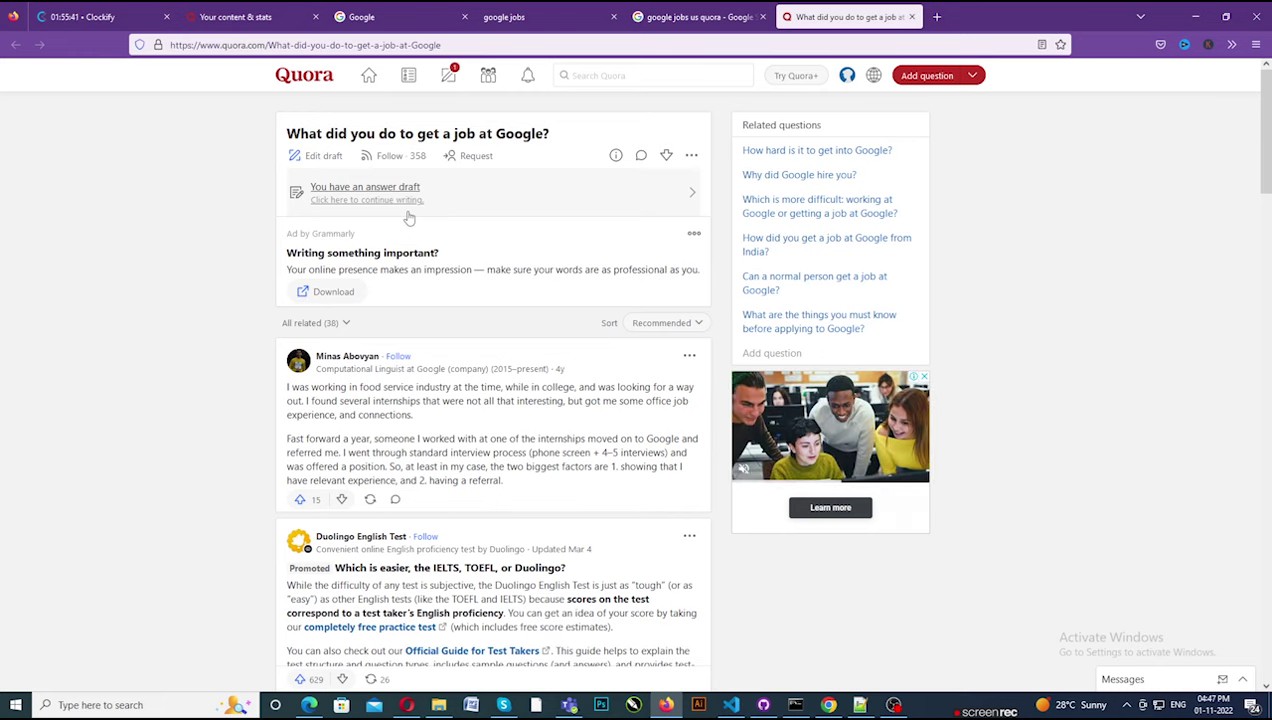
{"action": "left_click", "coordinate": [313, 155]}
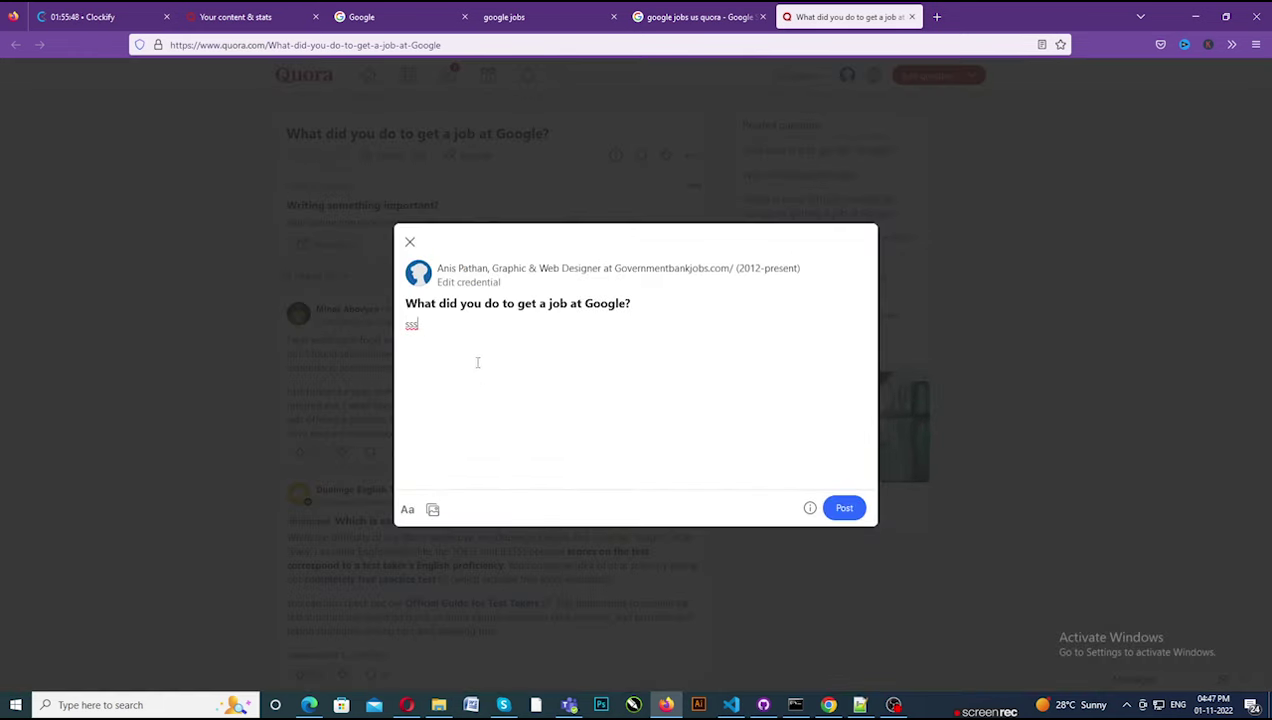
{"action": "key", "text": "BackSpace"}
{"action": "key", "text": "BackSpace"}
{"action": "key", "text": "BackSpace"}
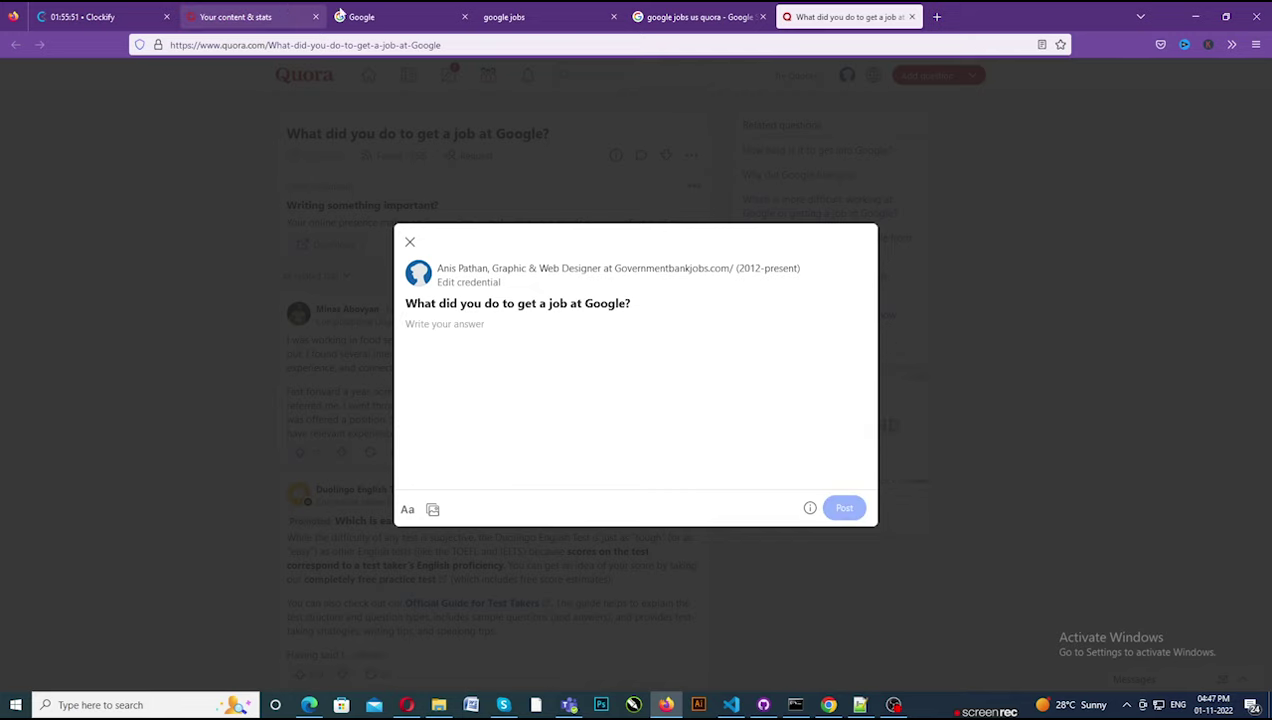
Look over the "google jobs" article, and paste its copied heading "google jobs" into the Quora answer.
{"action": "left_click", "coordinate": [560, 17]}
{"action": "scroll", "coordinate": [468, 234], "scroll_direction": "down", "scroll_amount": 3}
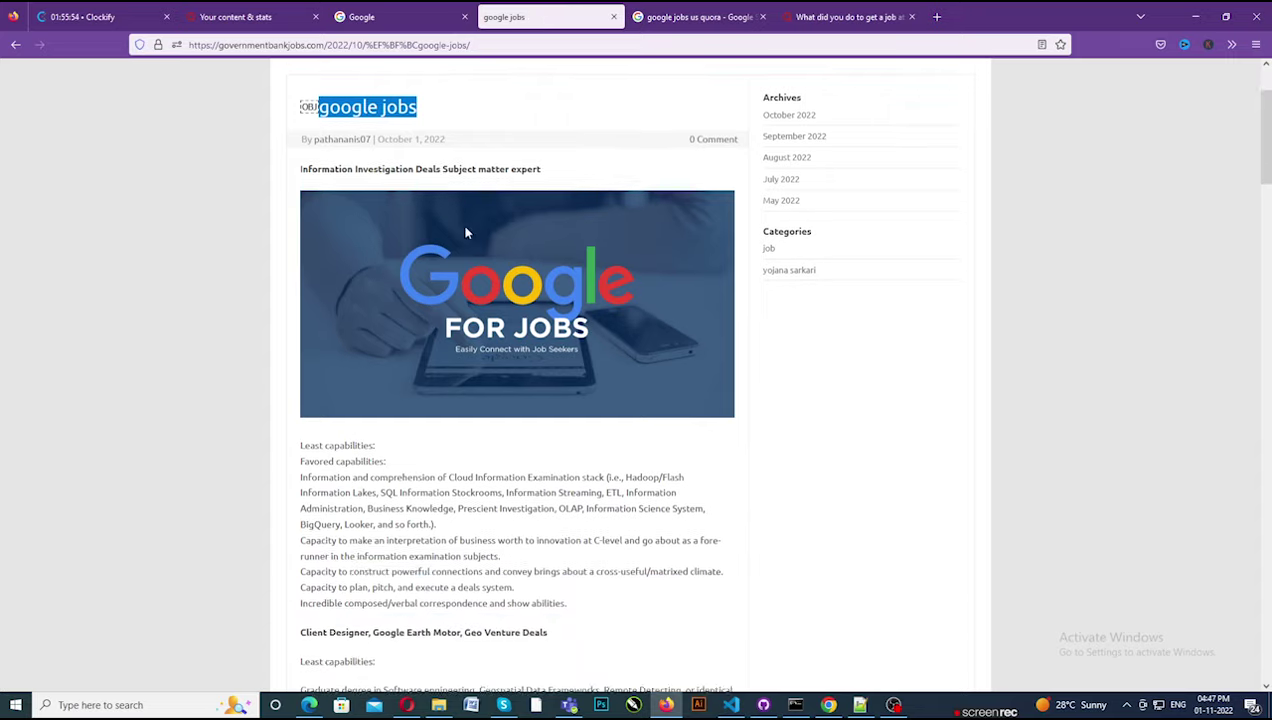
{"action": "scroll", "coordinate": [468, 234], "scroll_direction": "up", "scroll_amount": 2}
{"action": "scroll", "coordinate": [357, 526], "scroll_direction": "down", "scroll_amount": 2}
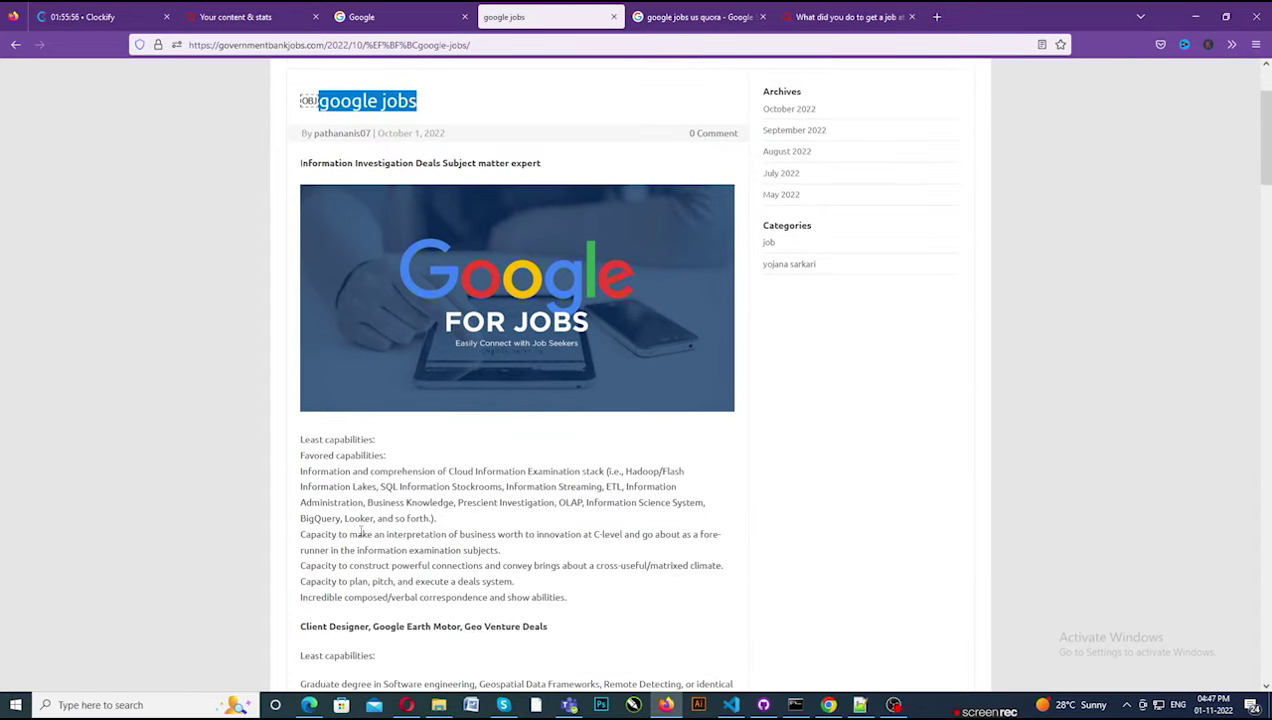
{"action": "scroll", "coordinate": [303, 218], "scroll_direction": "up", "scroll_amount": 3}
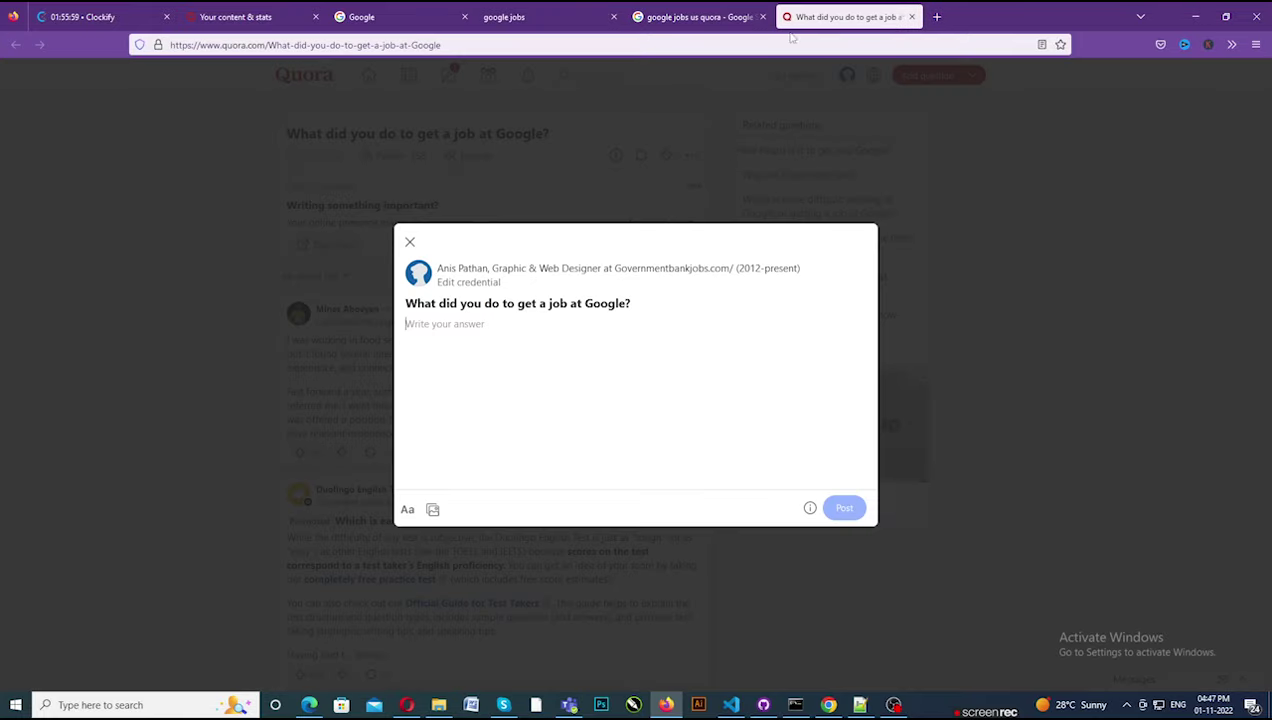
{"action": "left_click", "coordinate": [800, 16]}
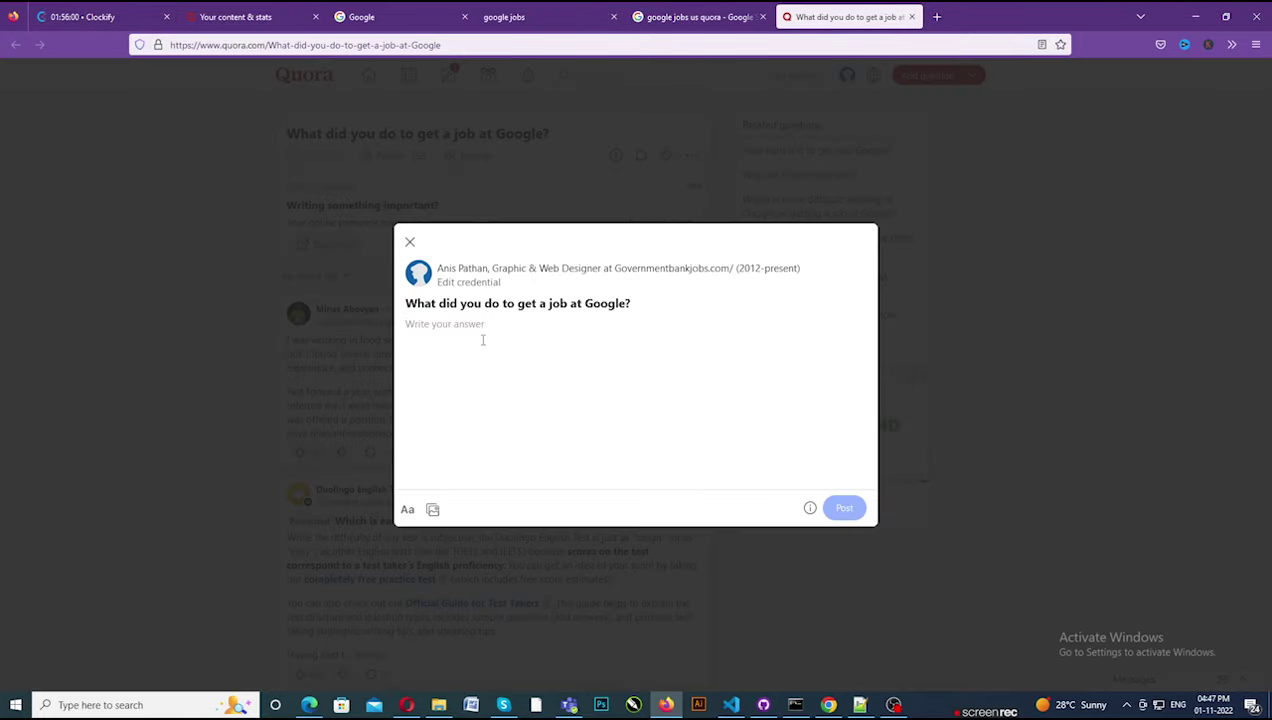
{"action": "key", "text": "ctrl+v"}
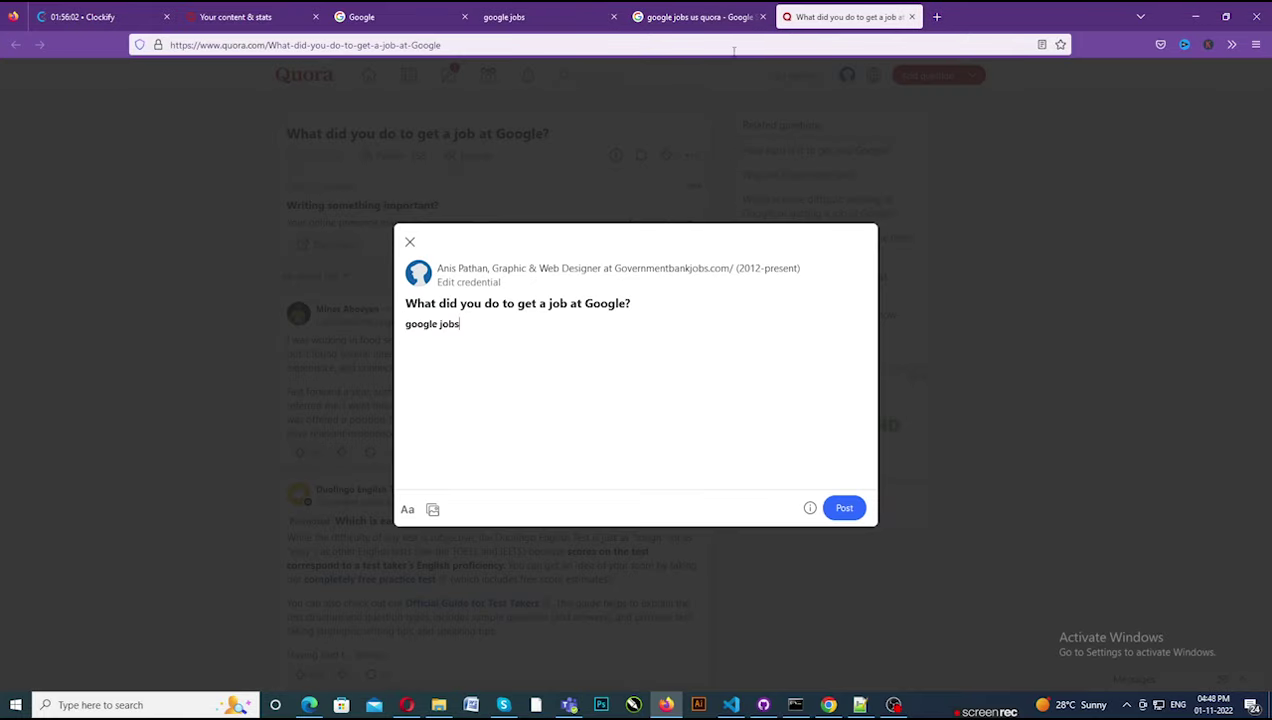
Copy the article text from "Information and comprehension" through "frameworks designing" and paste it below the heading in the Quora answer.
{"action": "left_click", "coordinate": [529, 18]}
{"action": "scroll", "coordinate": [334, 396], "scroll_direction": "down", "scroll_amount": 3}
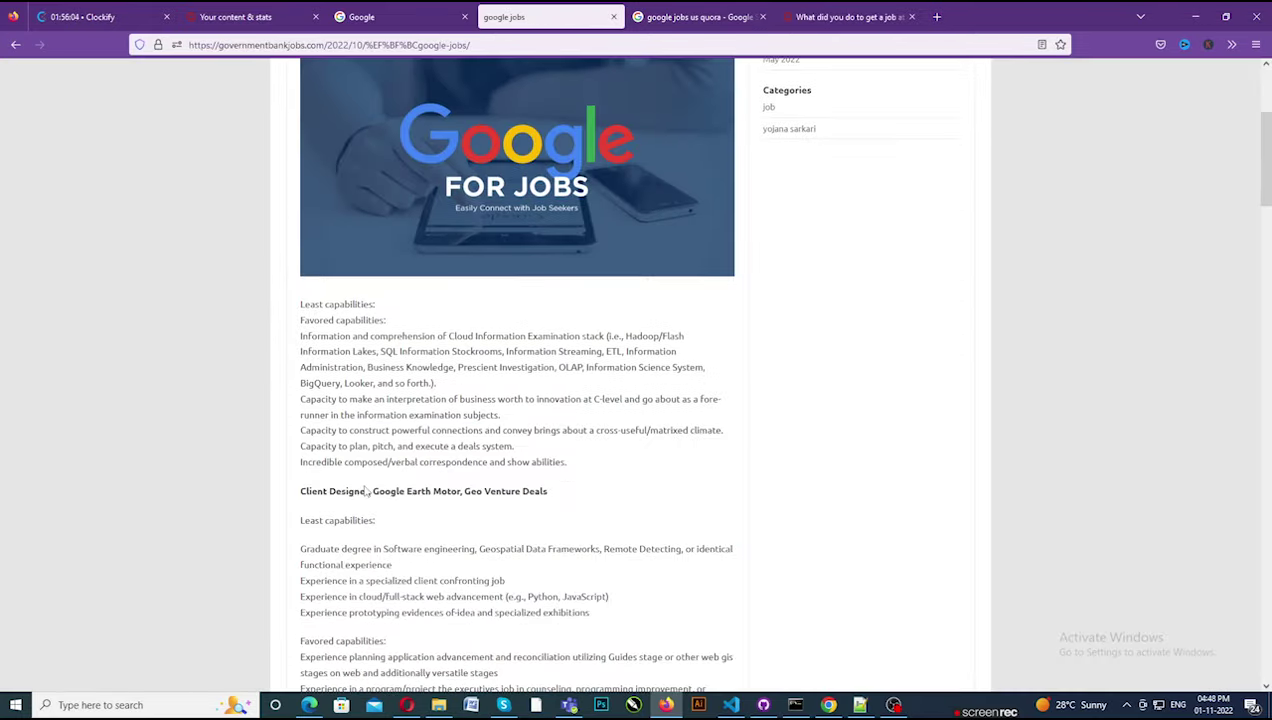
{"action": "left_click_drag", "start_coordinate": [302, 336], "coordinate": [395, 576]}
{"action": "scroll", "coordinate": [578, 548], "scroll_direction": "down", "scroll_amount": 2}
{"action": "left_click", "coordinate": [848, 17]}
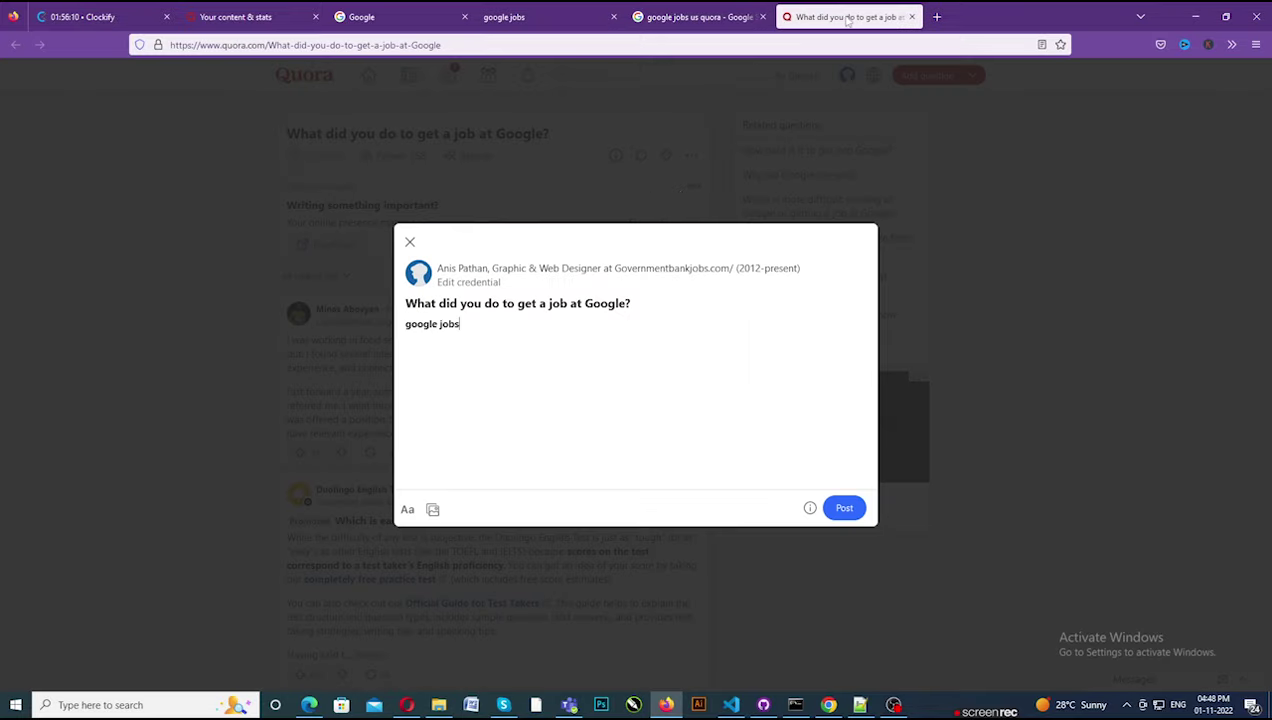
{"action": "type", "text": "Information and comprehension of Cloud Information Examination stack (i.e., Hadoop/Flash Information Lakes, SQL Information Stockrooms, Information Streaming, ETL, Information Administration, Business Knowledge, Prescient Investigation, OLAP, Information Science System, BigQuery, Looker, and so forth.). Capacity to make an interpretation of business worth to innovation at C-level and go about as a forerunner in the information examination subjects. Capacity to construct powerful connections and convey brings about a cross-useful/matrixed climate. Capacity to plan, pitch, and execute a deals system. Incredible composed/verbal correspondence and show abilities.  Client Designer, Google Earth Motor, Geo Venture Deals  Least capabilities:  Graduate degree in Software engineering, Geospatial Data Frameworks, Remote Detecting, or identical functional experience Experience in a specialized client confronting job Experience in cloud/full-stack web advancement (e.g., Python, JavaScript) Experience prototyping evidences of-idea and specialized exhibitions  Favored capabilities: Experience planning application advancement and reconciliation utilizing Guides stage or other web gis stages on web and additionally versatile stages Experience in a program/project the executives job in counseling, programming improvement, or frameworks designing"}
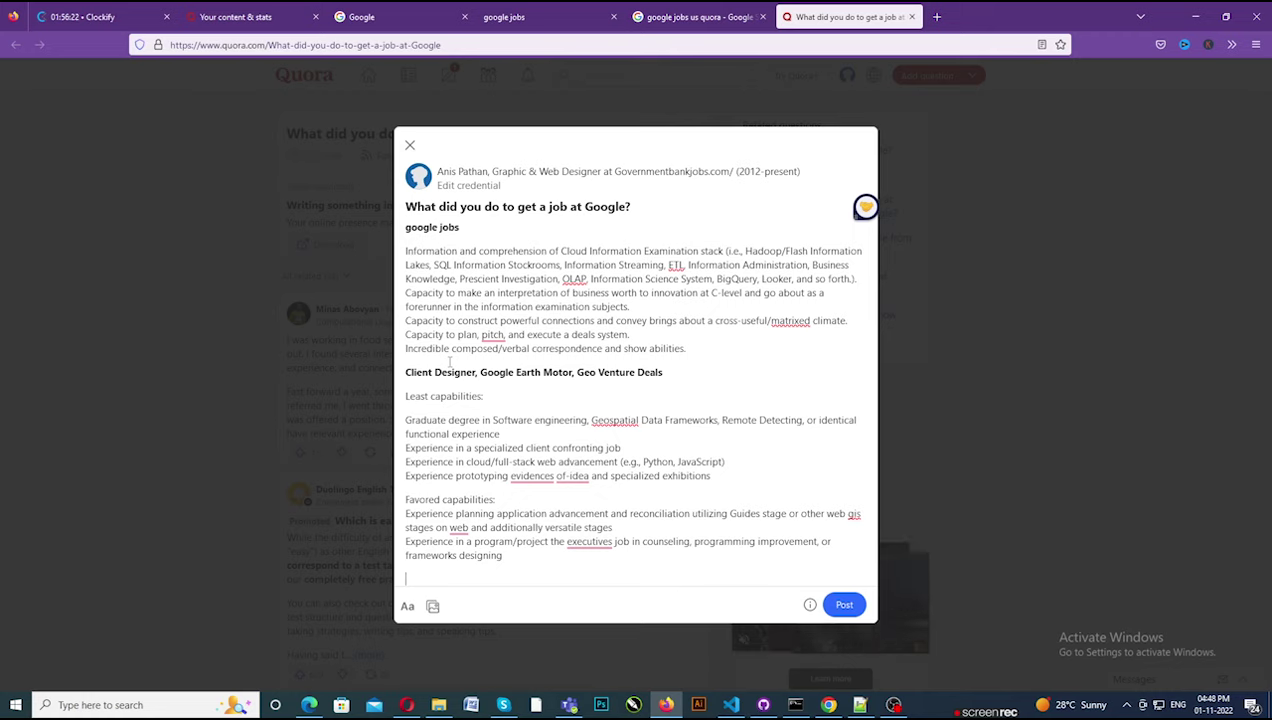
Add the line "read more" at the end of the Quora answer.
{"action": "type", "text": "read n"}
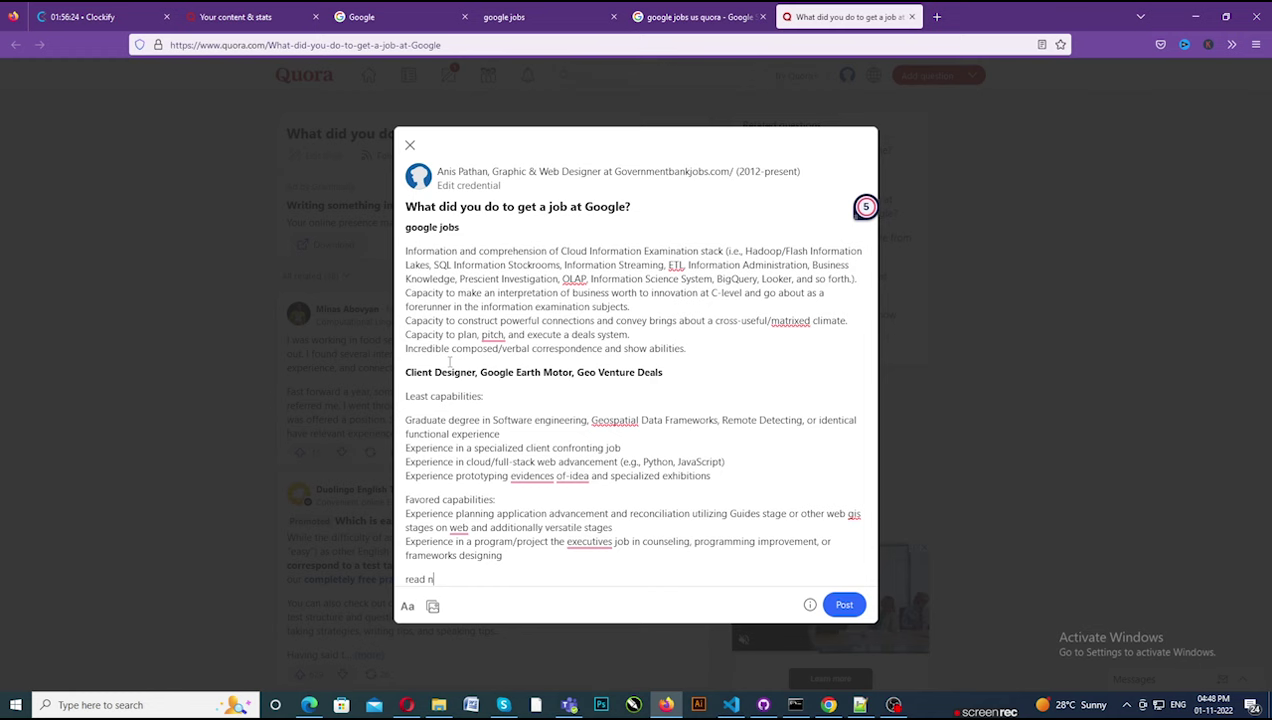
{"action": "key", "text": "BackSpace"}
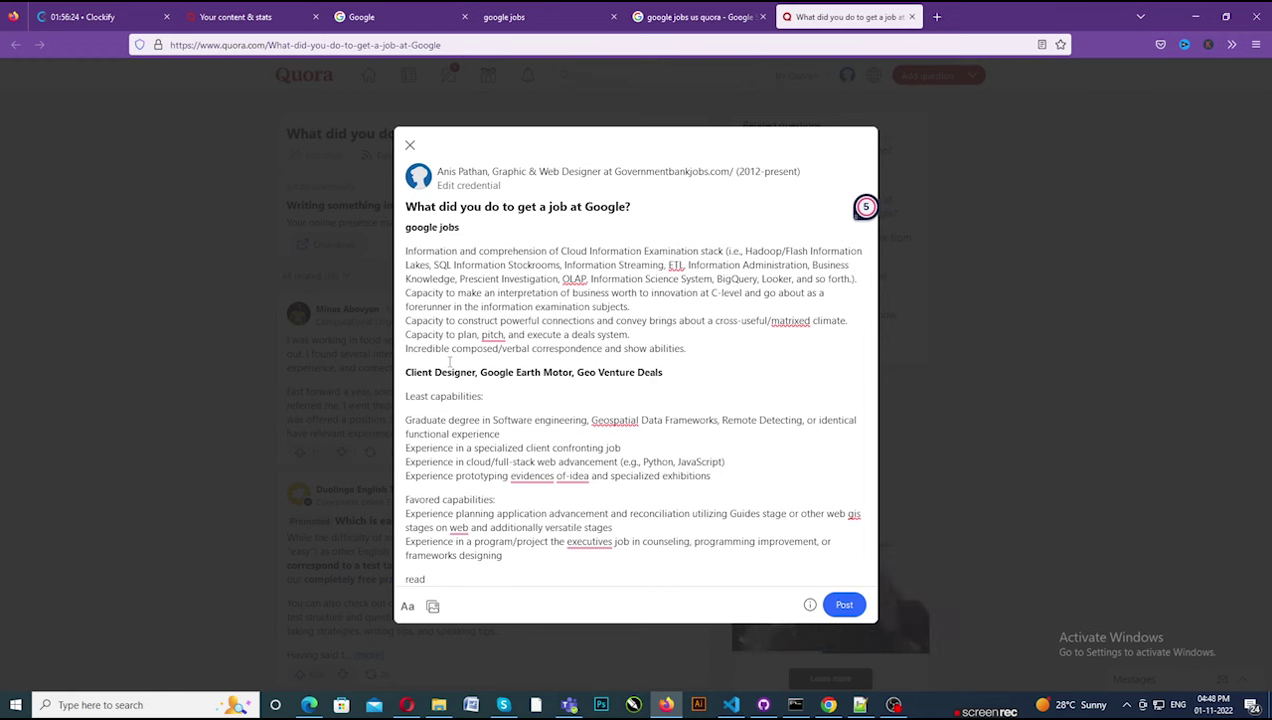
{"action": "type", "text": "more"}
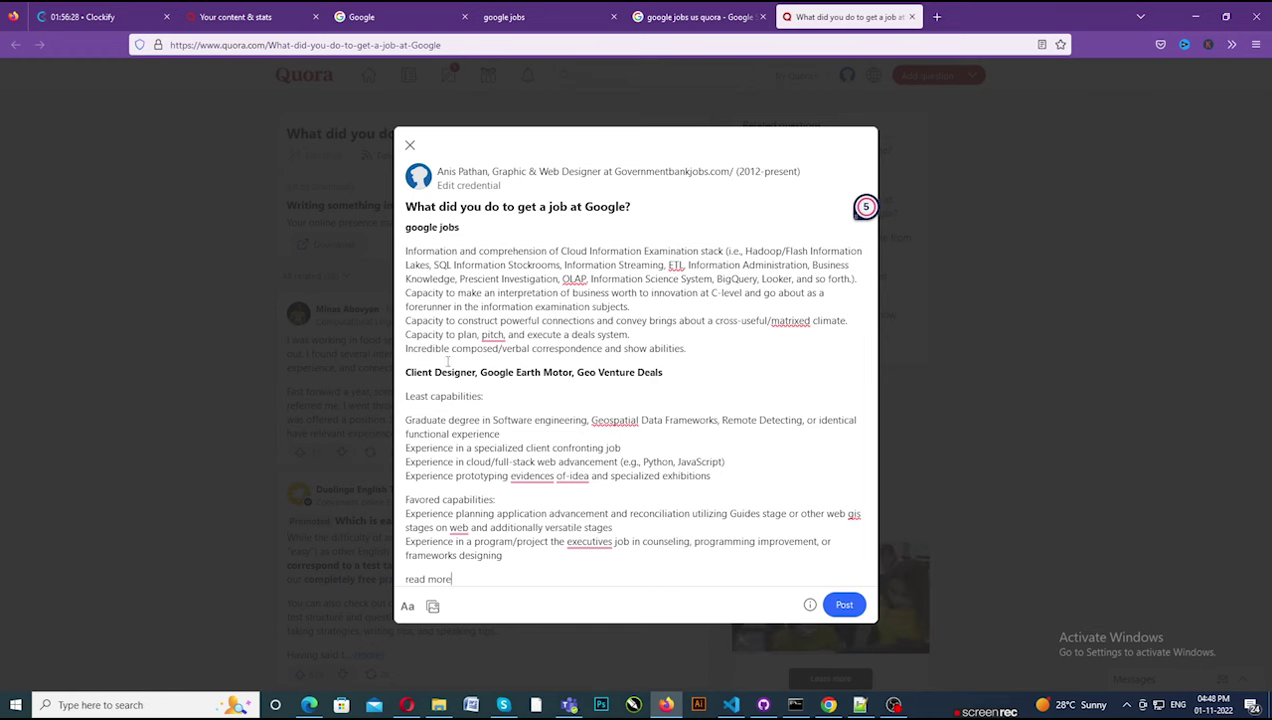
Copy the web address of the "google jobs" article and link the answer's "read more" text to it.
{"action": "left_click", "coordinate": [590, 27]}
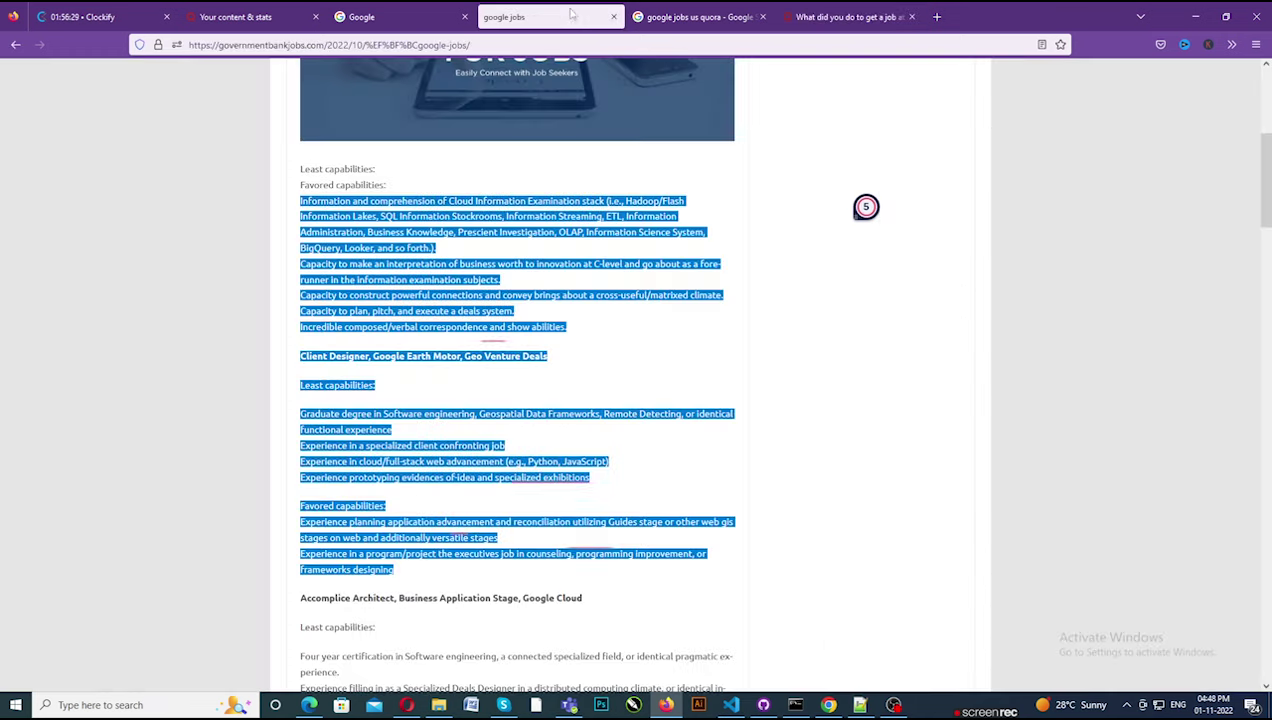
{"action": "left_click", "coordinate": [505, 44]}
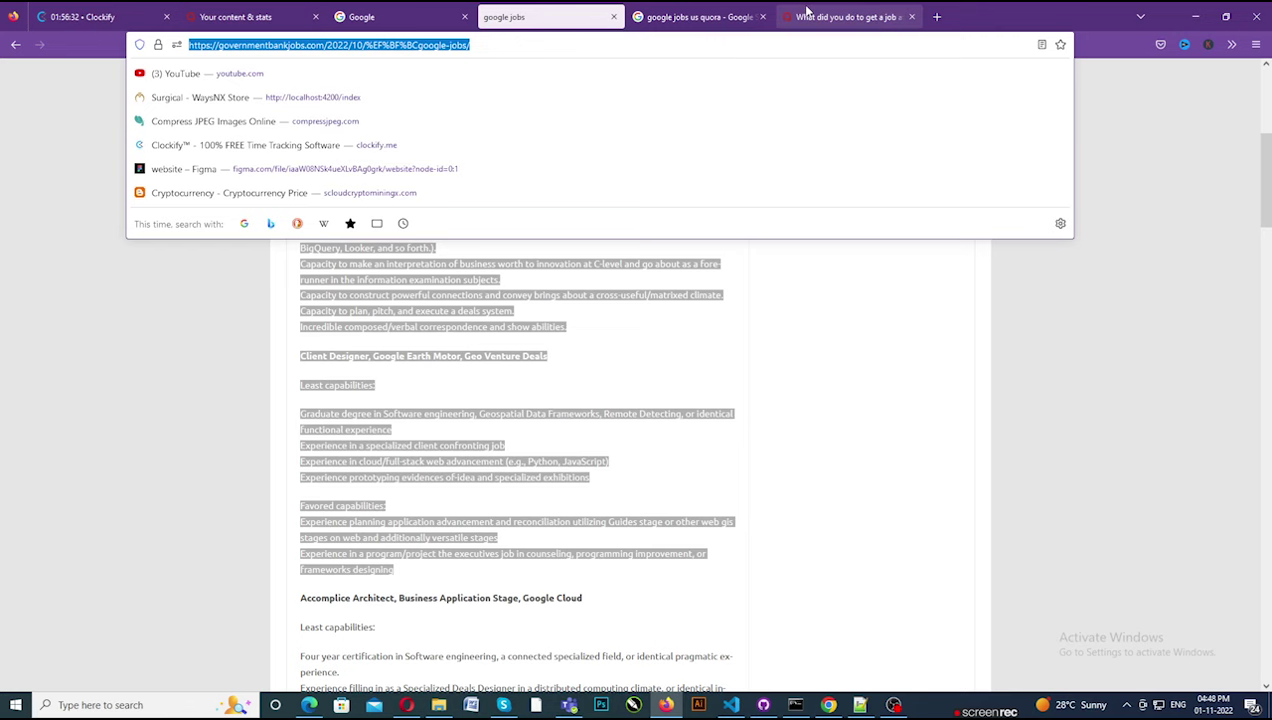
{"action": "left_click", "coordinate": [845, 17]}
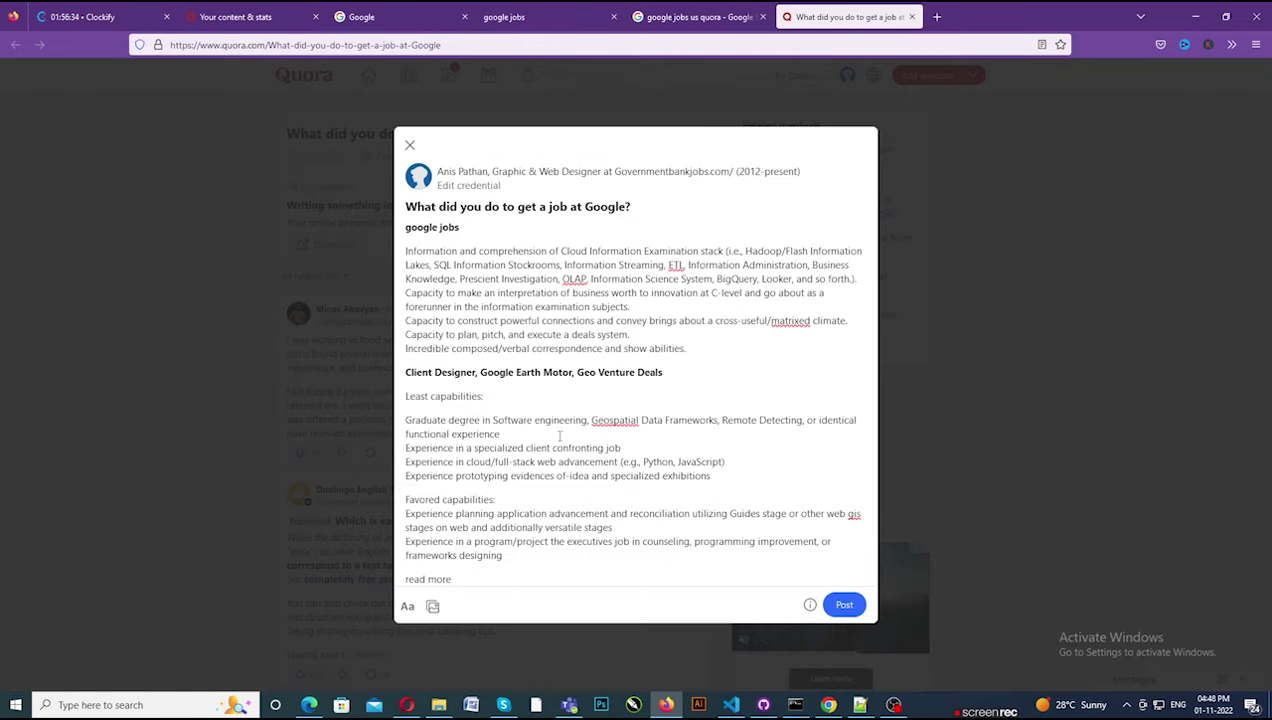
{"action": "left_click_drag", "start_coordinate": [461, 578], "coordinate": [405, 579]}
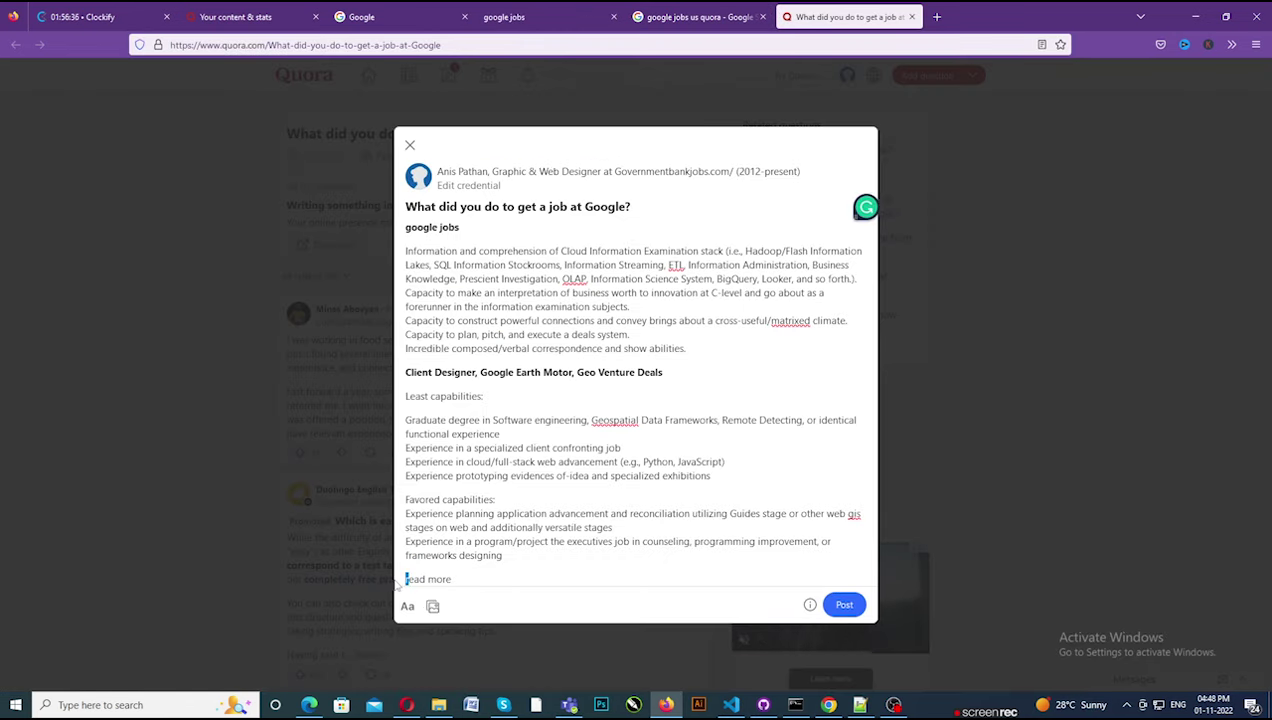
{"action": "left_click", "coordinate": [424, 578]}
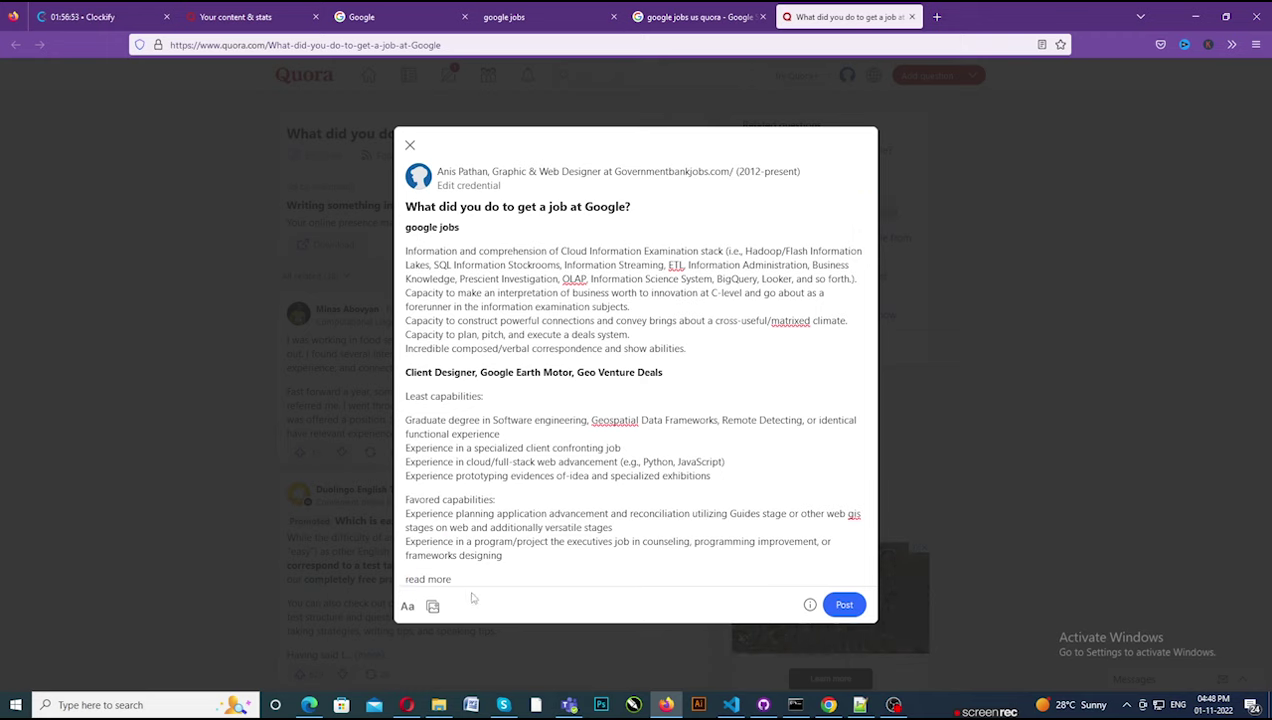
{"action": "left_click_drag", "start_coordinate": [458, 578], "coordinate": [400, 582]}
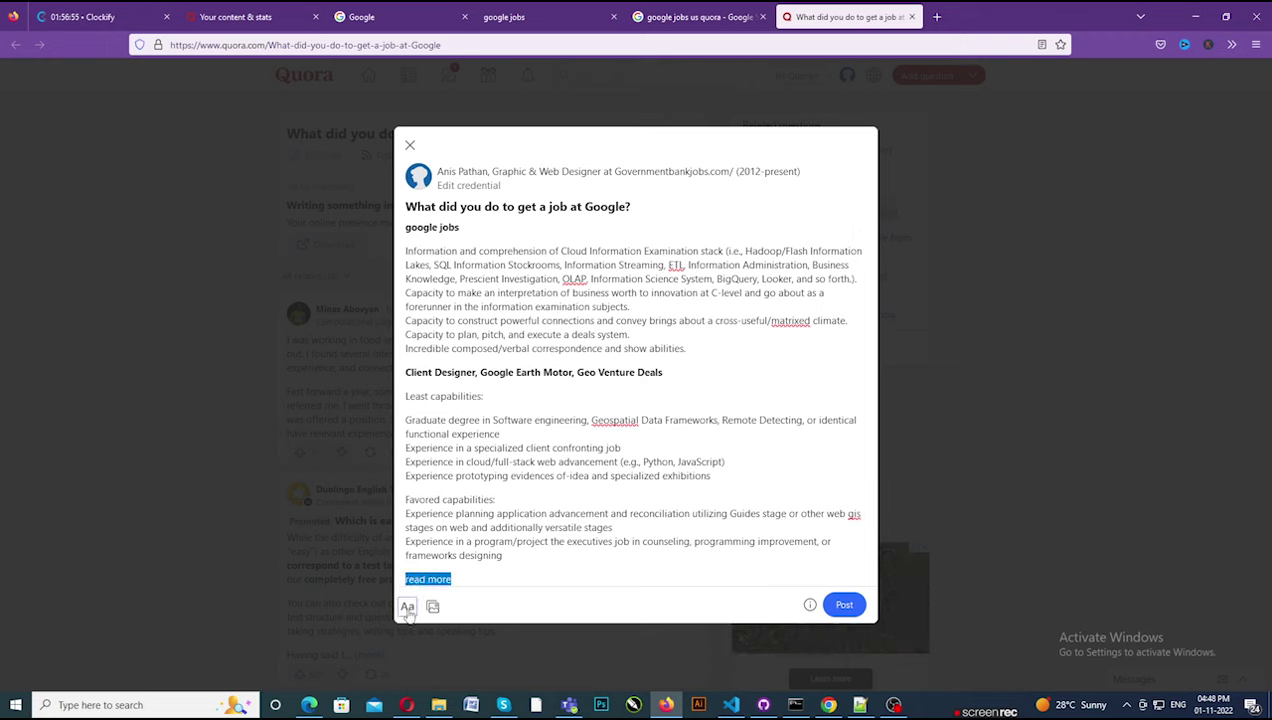
{"action": "left_click", "coordinate": [407, 607]}
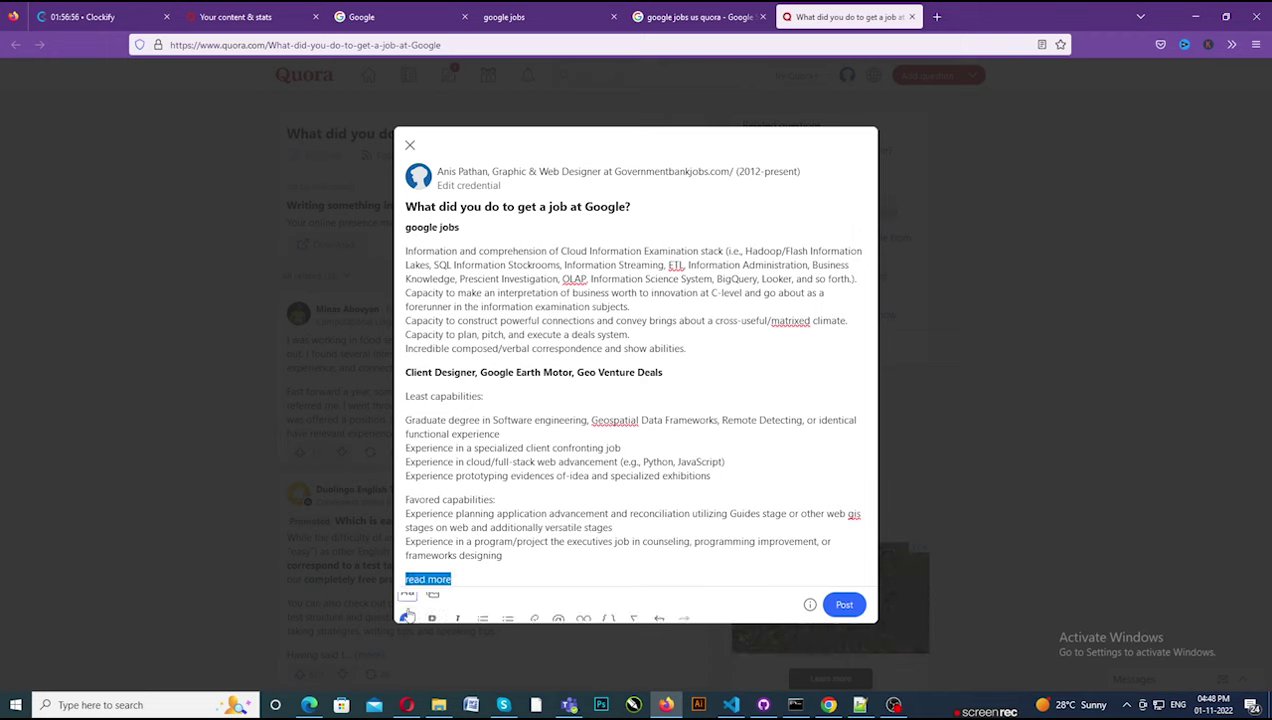
{"action": "left_click", "coordinate": [533, 607]}
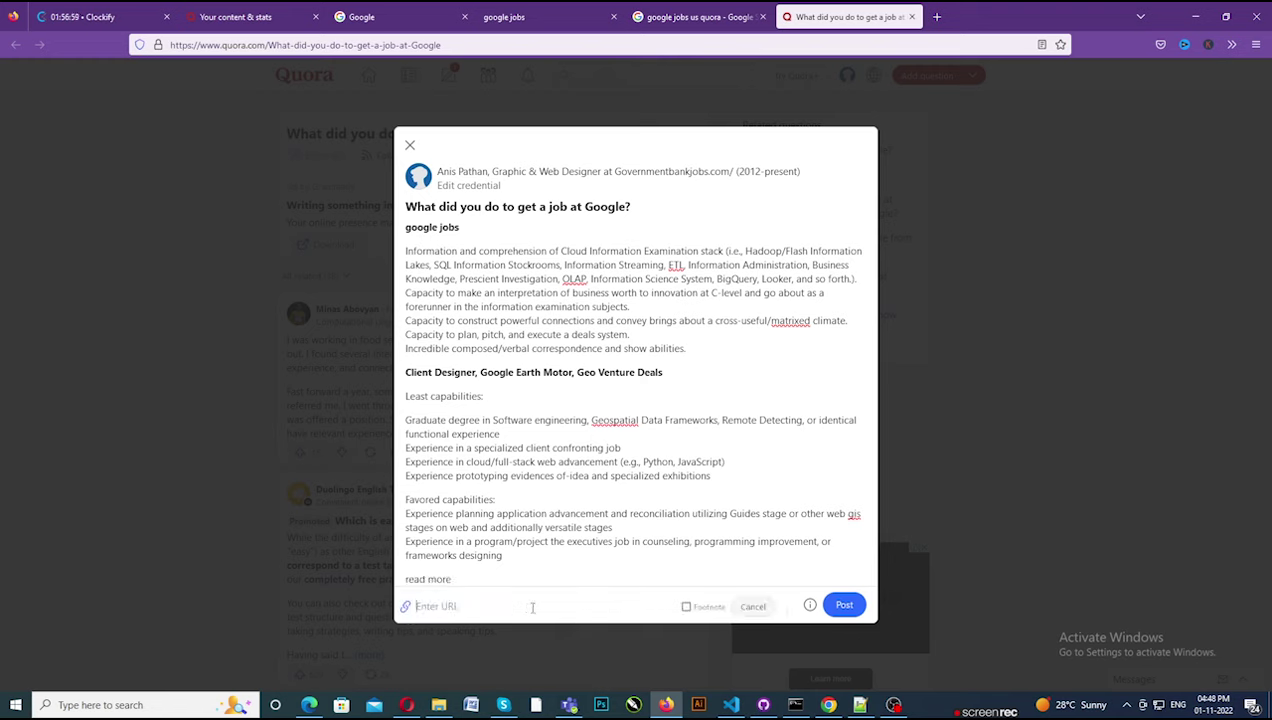
{"action": "key", "text": "ctrl+v"}
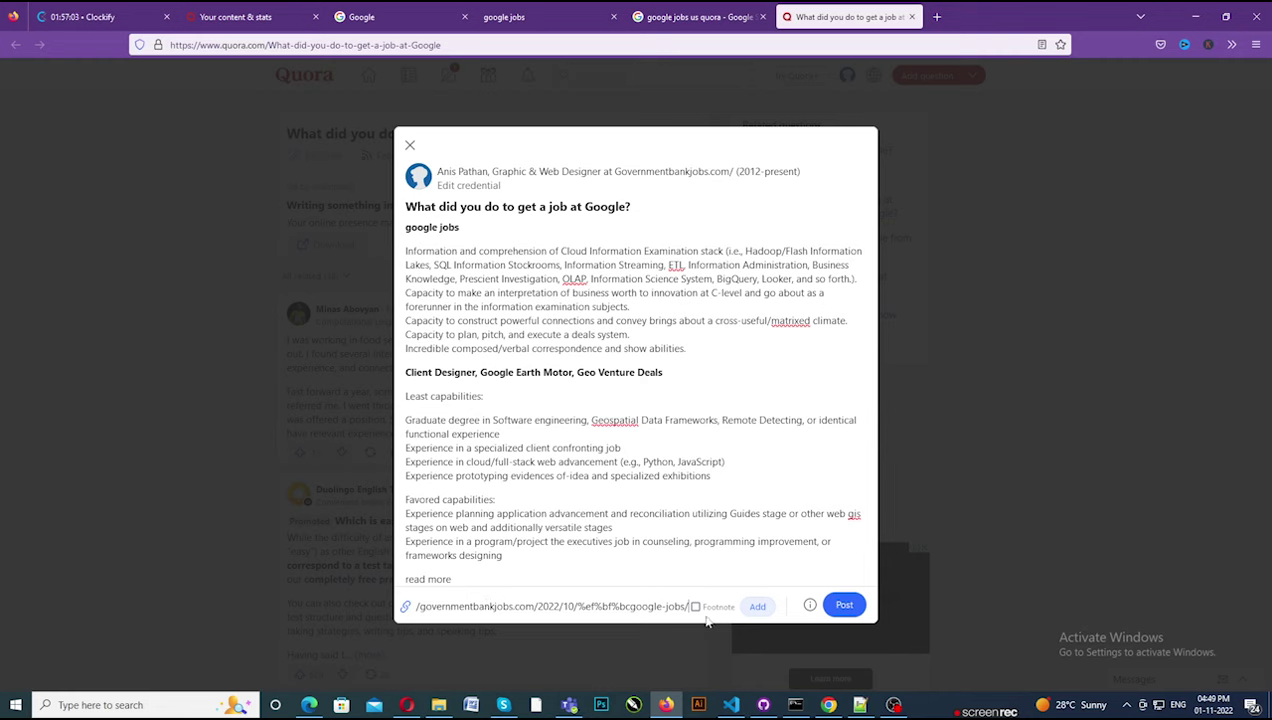
{"action": "left_click", "coordinate": [757, 606]}
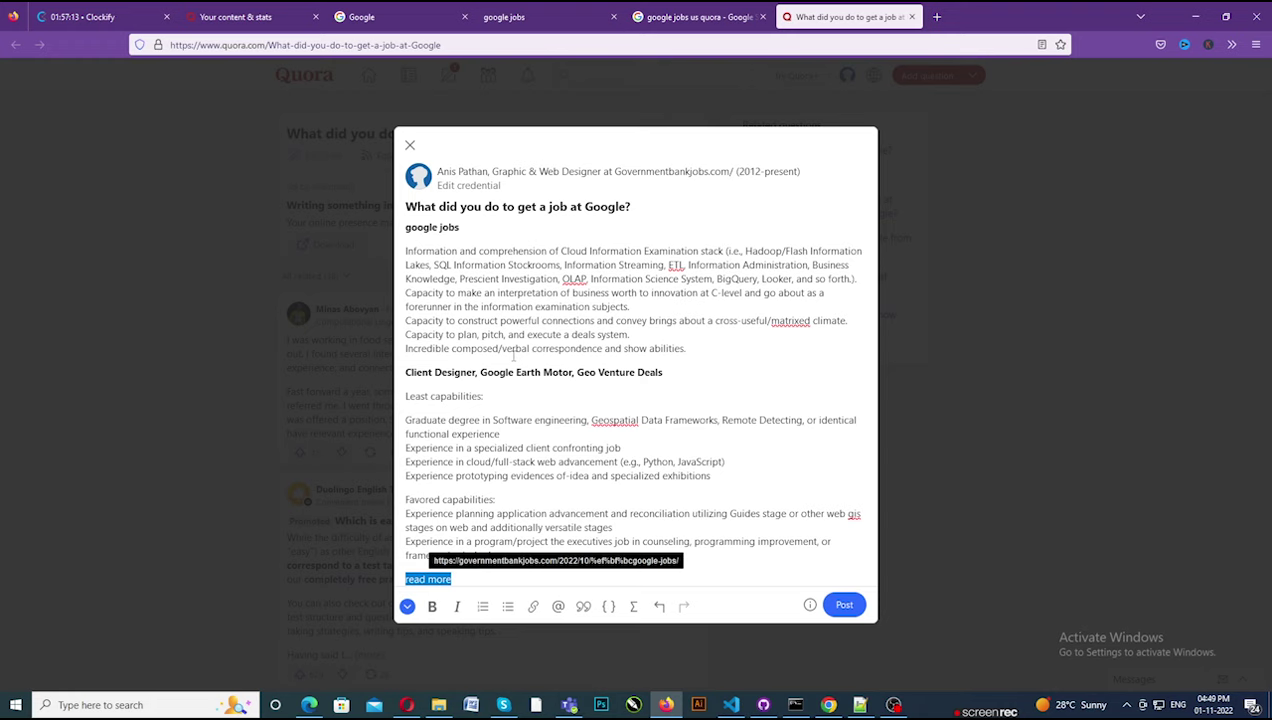
Post the answer, dismiss the answer credential dialog without changes and look over the published answer.
{"action": "left_click", "coordinate": [845, 605]}
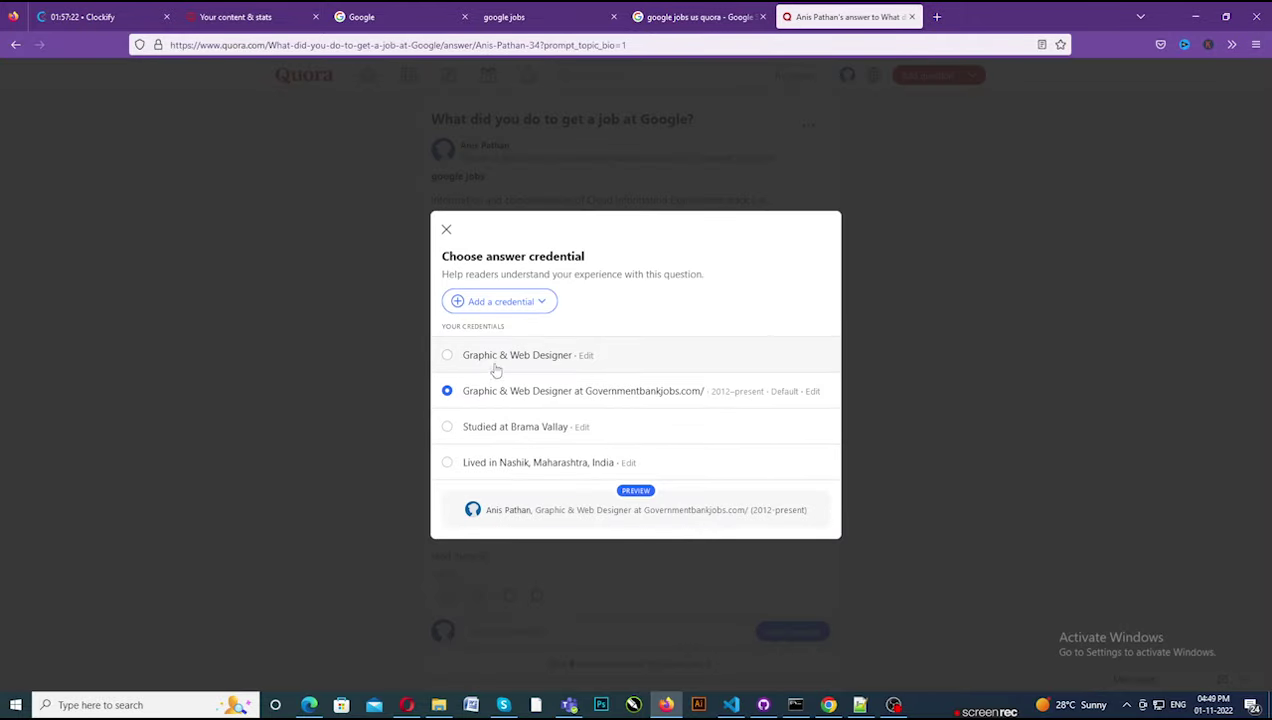
{"action": "left_click", "coordinate": [447, 229]}
{"action": "scroll", "coordinate": [533, 349], "scroll_direction": "down", "scroll_amount": 1}
{"action": "scroll", "coordinate": [545, 374], "scroll_direction": "up", "scroll_amount": 1}
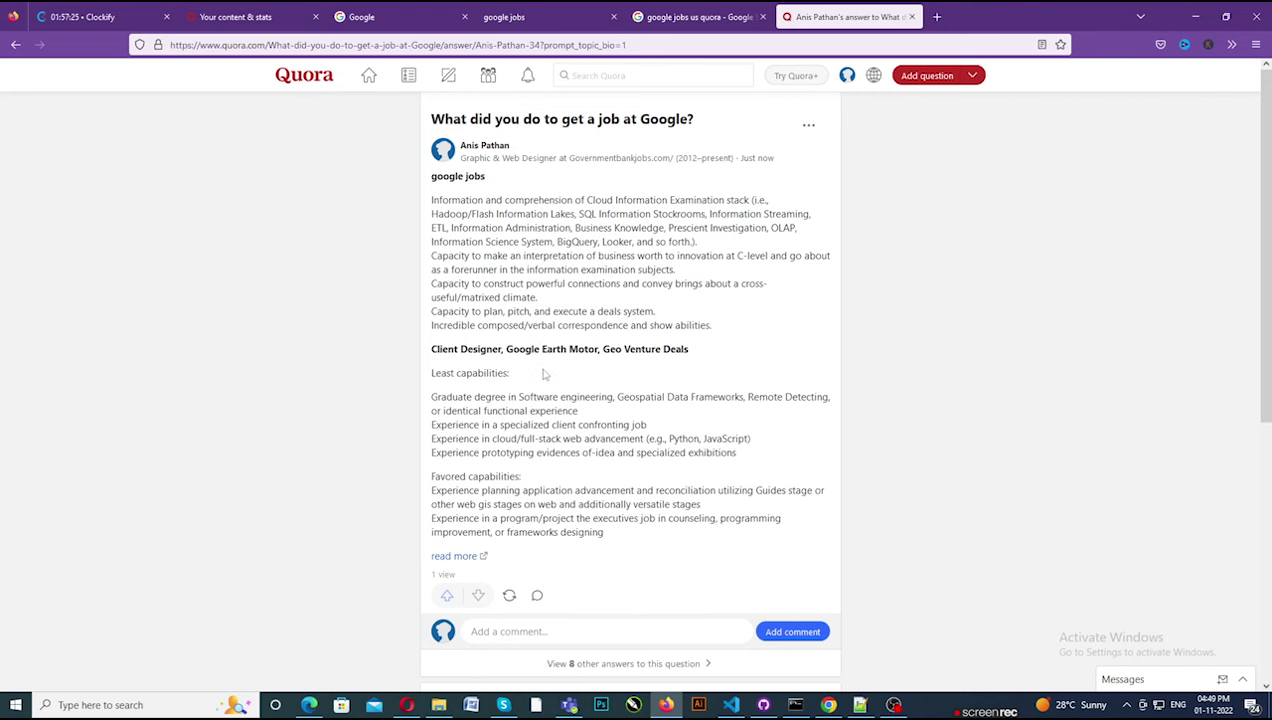
{"action": "scroll", "coordinate": [469, 193], "scroll_direction": "down", "scroll_amount": 3}
{"action": "scroll", "coordinate": [575, 368], "scroll_direction": "up", "scroll_amount": 3}
Test the answer's "read more" link in a new tab, then close that tab and return to the published answer.
{"action": "right_click", "coordinate": [465, 561]}
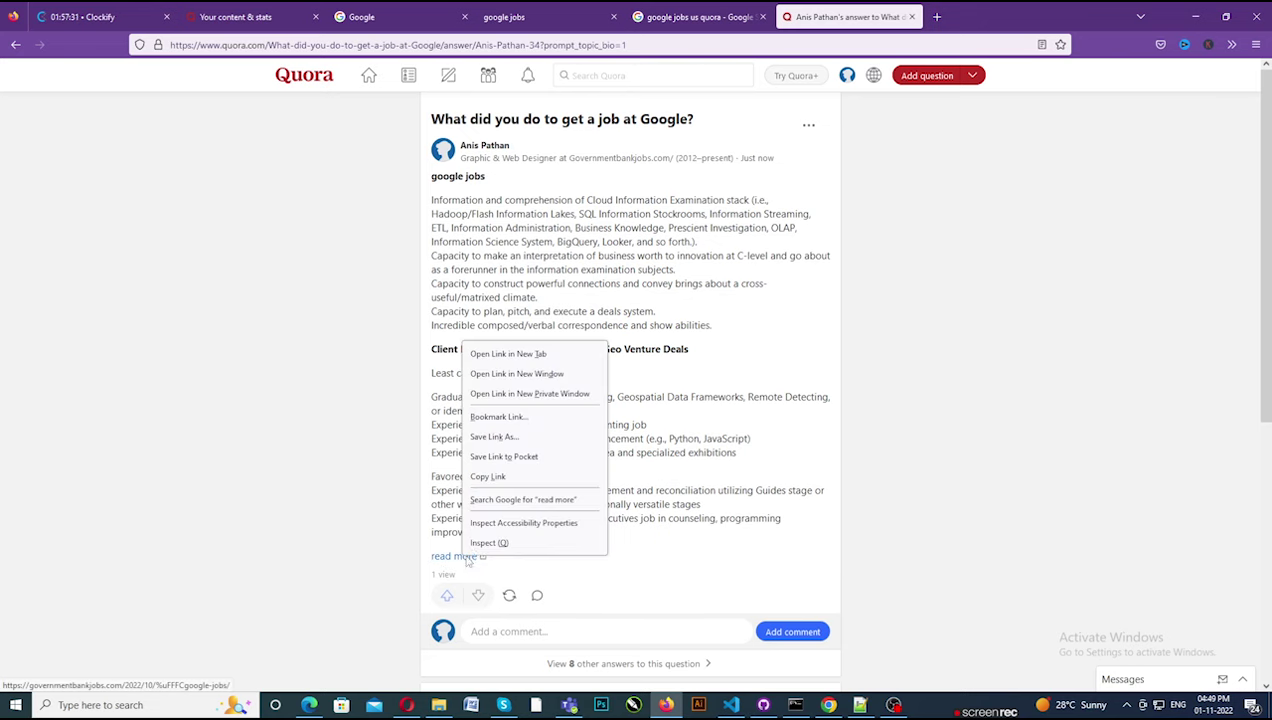
{"action": "left_click", "coordinate": [487, 356]}
{"action": "left_click", "coordinate": [966, 16]}
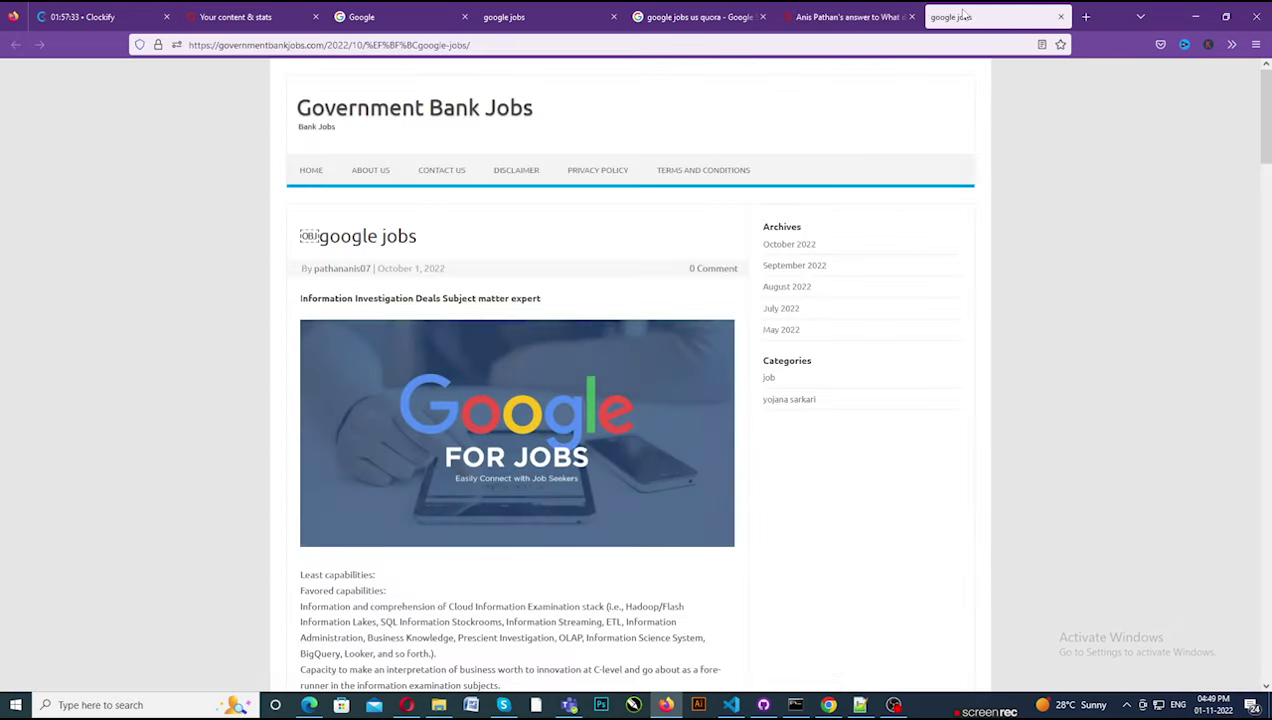
{"action": "left_click", "coordinate": [1060, 17]}
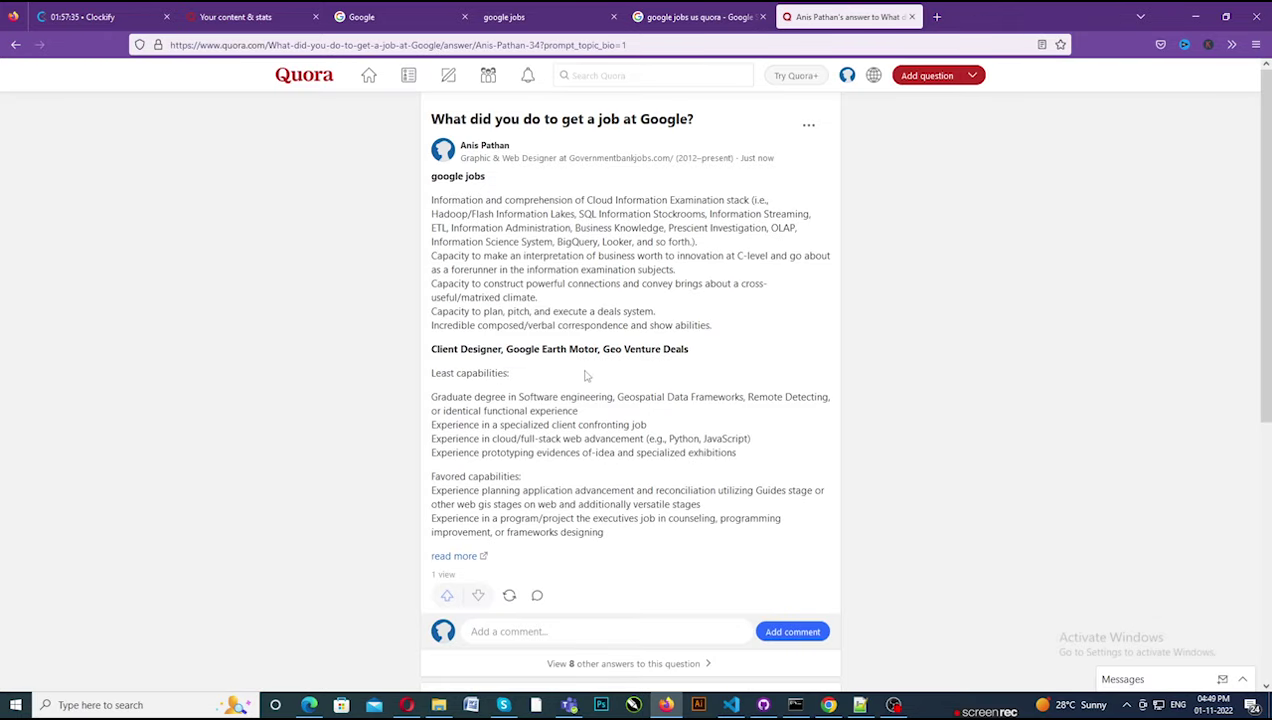
{"action": "scroll", "coordinate": [588, 378], "scroll_direction": "down", "scroll_amount": 2}
{"action": "scroll", "coordinate": [592, 390], "scroll_direction": "up", "scroll_amount": 2}
Go back through the article and Google pages to review the wording of the "google jobs us quora" search.
{"action": "left_click", "coordinate": [529, 16]}
{"action": "left_click", "coordinate": [418, 13]}
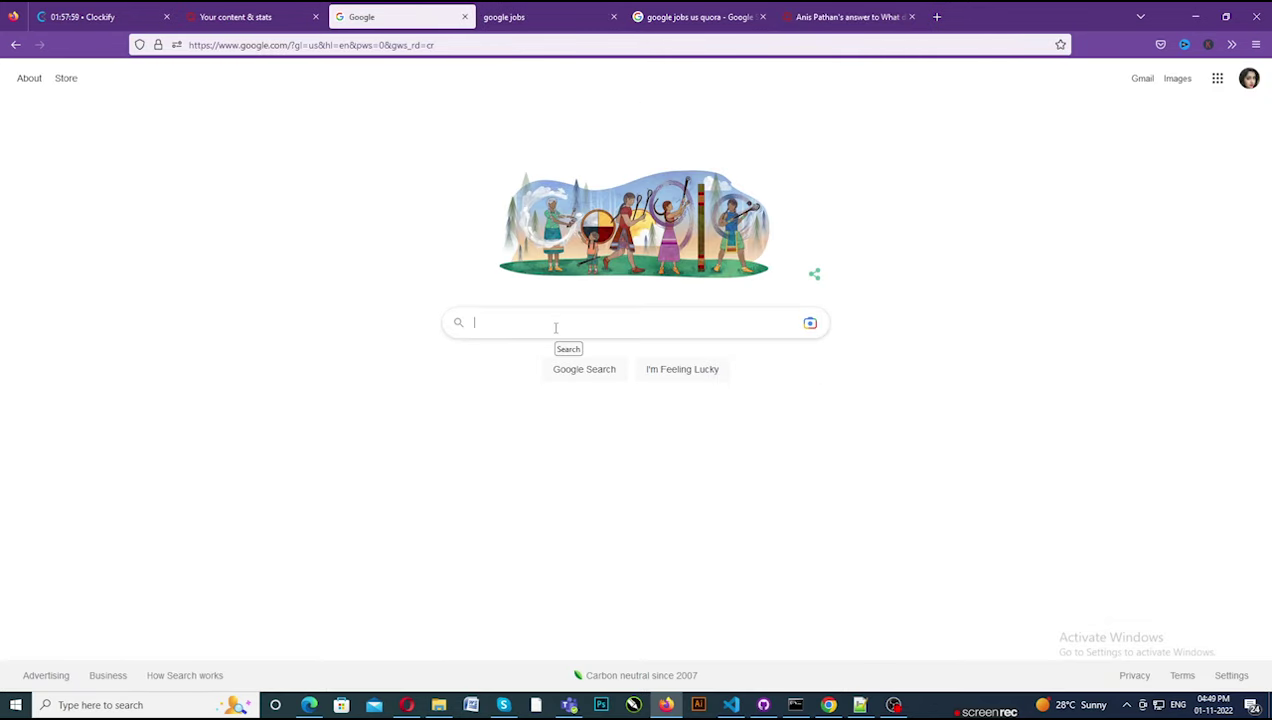
{"action": "left_click", "coordinate": [651, 20]}
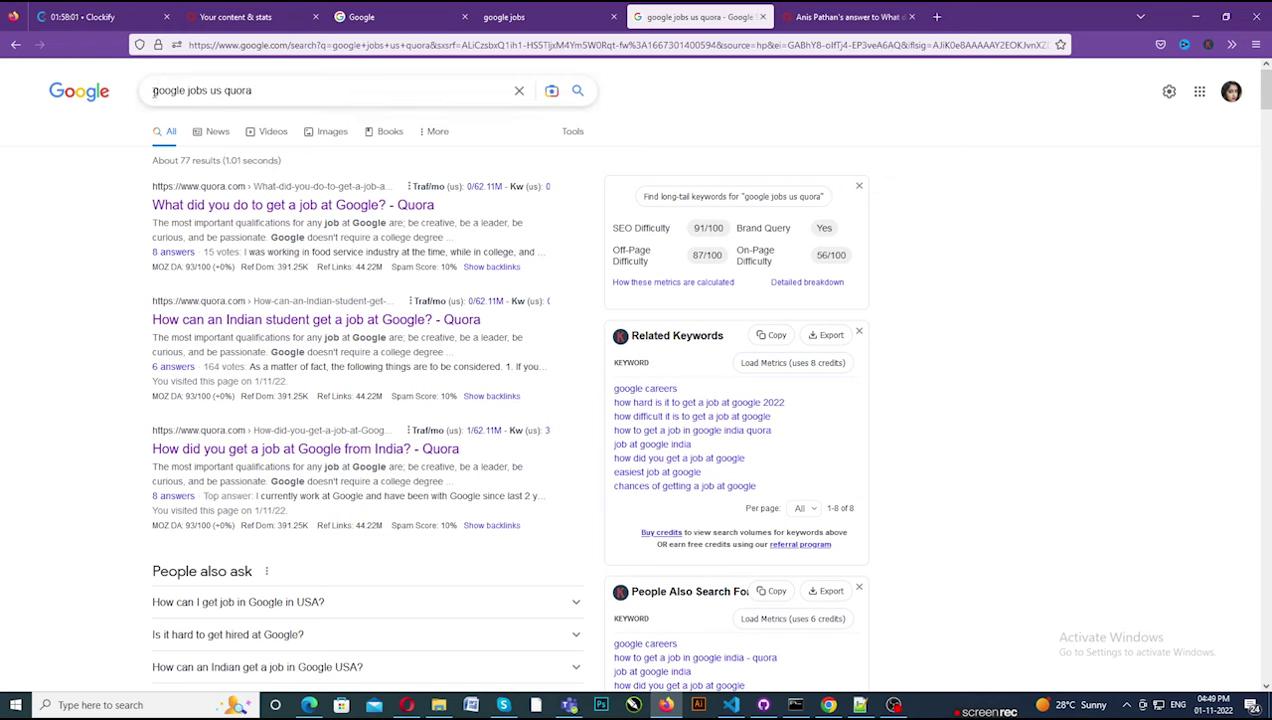
{"action": "triple_click", "coordinate": [155, 91]}
{"action": "double_click", "coordinate": [246, 98]}
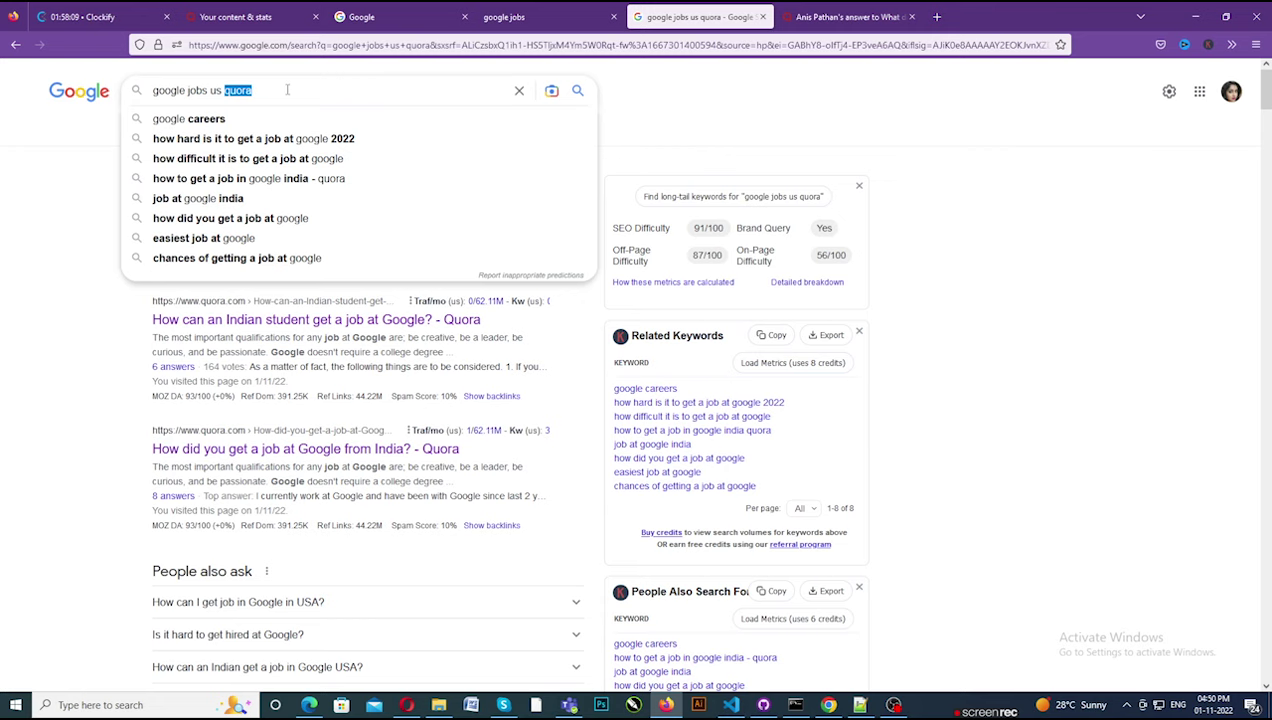
{"action": "left_click", "coordinate": [287, 90]}
Return to the Government Bank Jobs home page and copy the article title "Amazon jobs".
{"action": "left_click", "coordinate": [511, 15]}
{"action": "scroll", "coordinate": [310, 68], "scroll_direction": "up", "scroll_amount": 5}
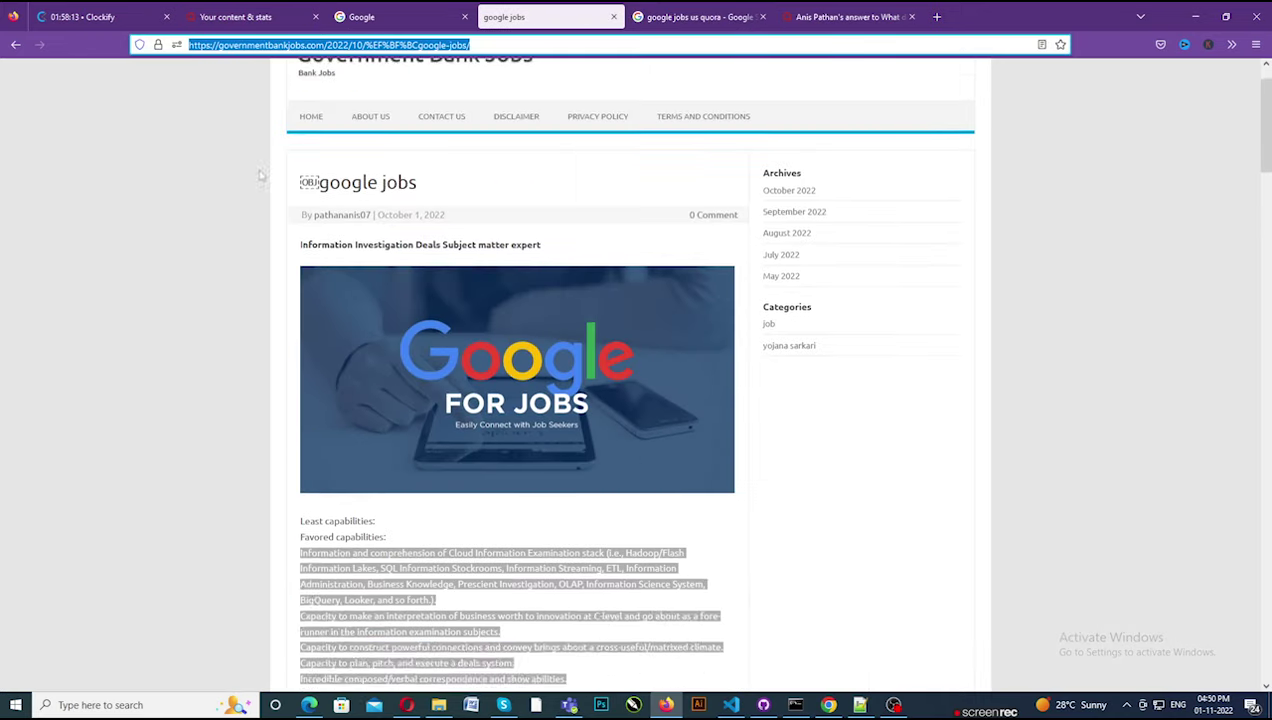
{"action": "left_click", "coordinate": [15, 44]}
{"action": "scroll", "coordinate": [494, 316], "scroll_direction": "down", "scroll_amount": 3}
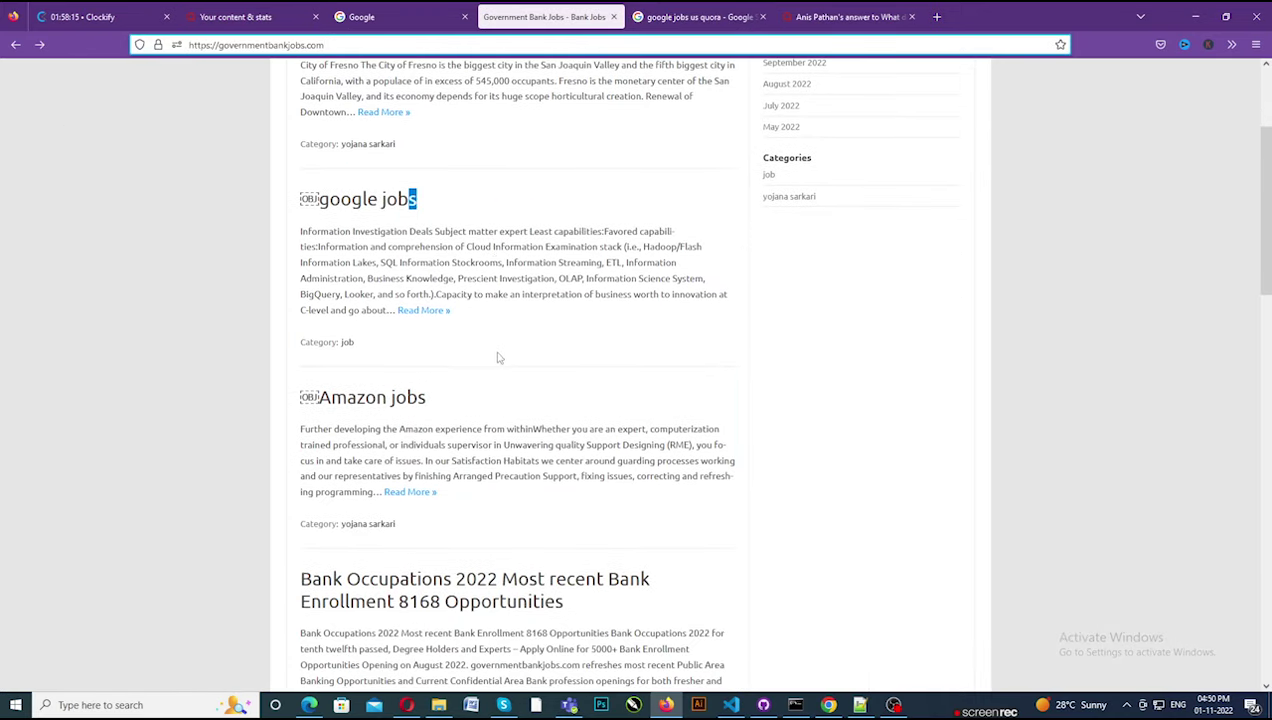
{"action": "left_click_drag", "start_coordinate": [450, 270], "coordinate": [324, 276]}
{"action": "left_click_drag", "start_coordinate": [452, 256], "coordinate": [342, 274]}
{"action": "key", "text": "ctrl+c"}
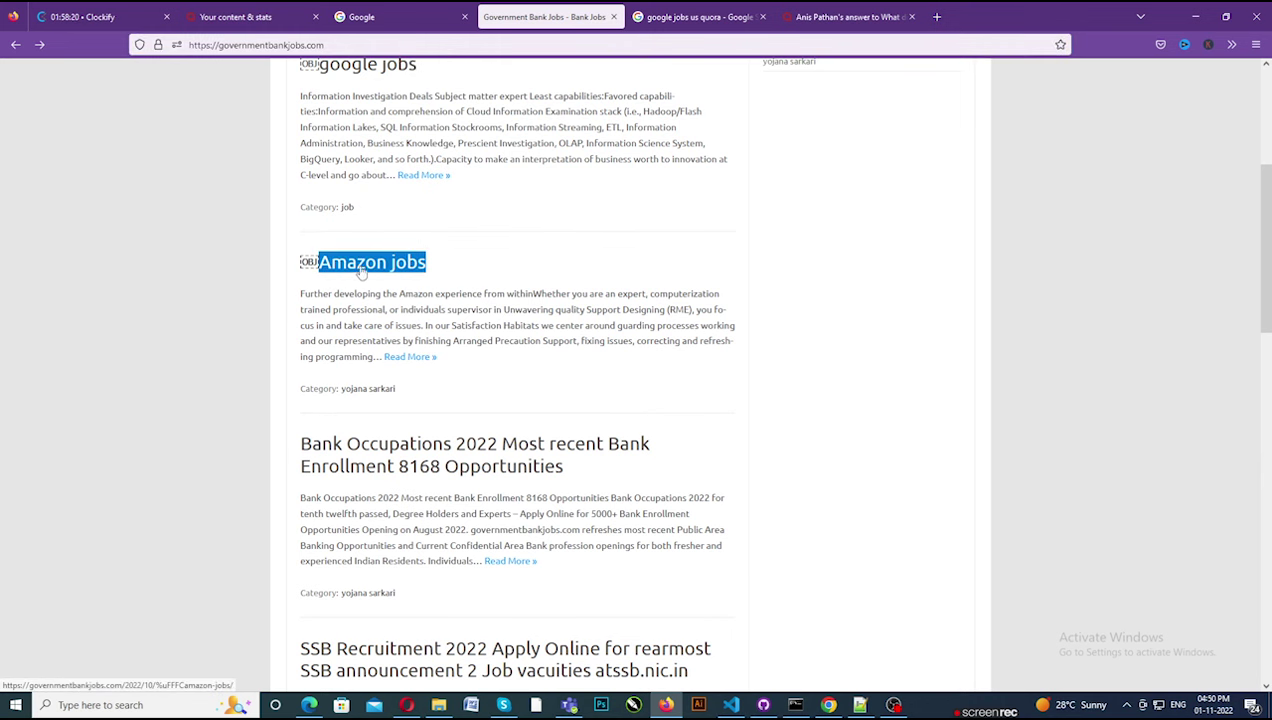
Replace "google jobs" in the Google query with the copied title and search for "Amazon jobs us quora".
{"action": "key", "text": "ctrl+Tab"}
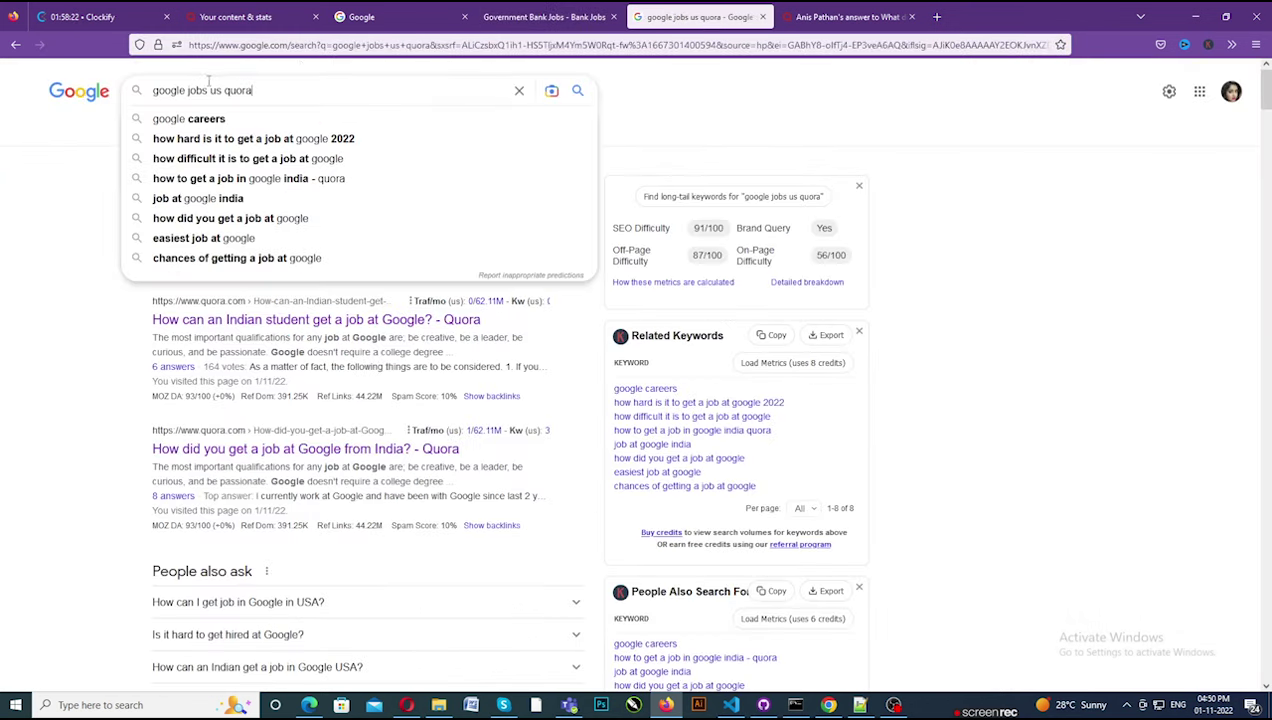
{"action": "left_click_drag", "start_coordinate": [161, 90], "coordinate": [208, 91]}
{"action": "key", "text": "ctrl+v"}
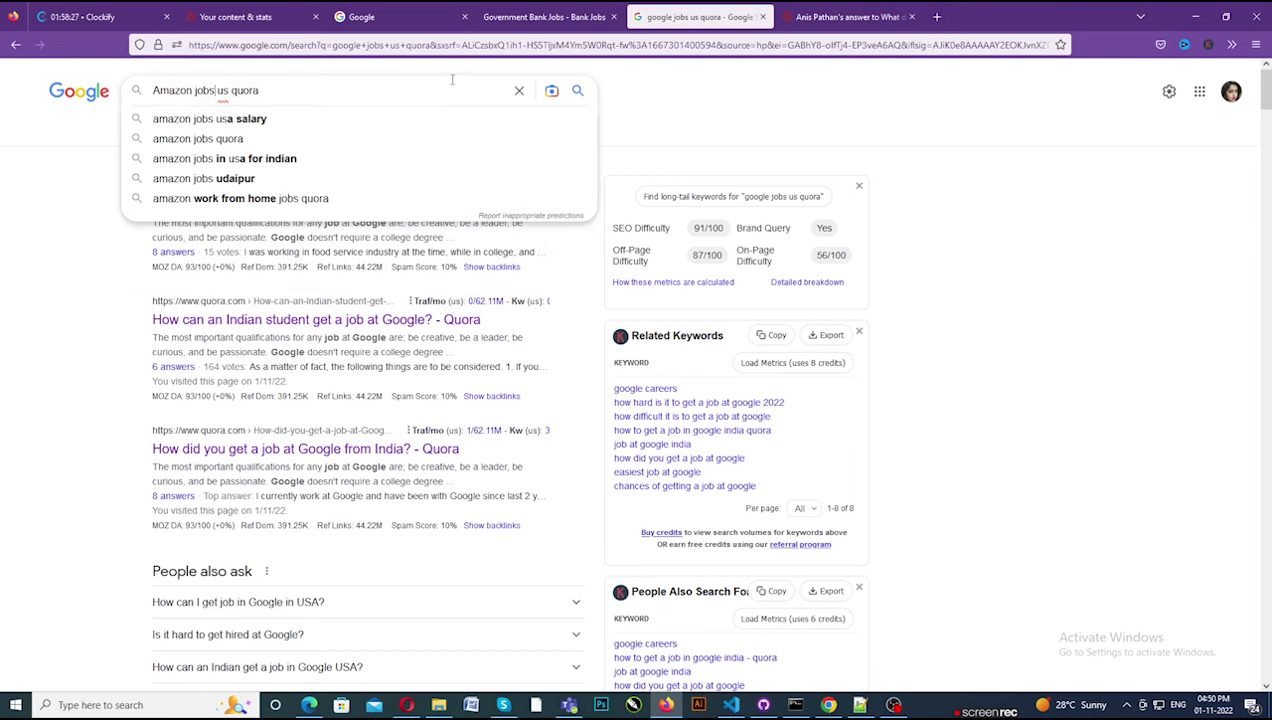
{"action": "key", "text": "Return"}
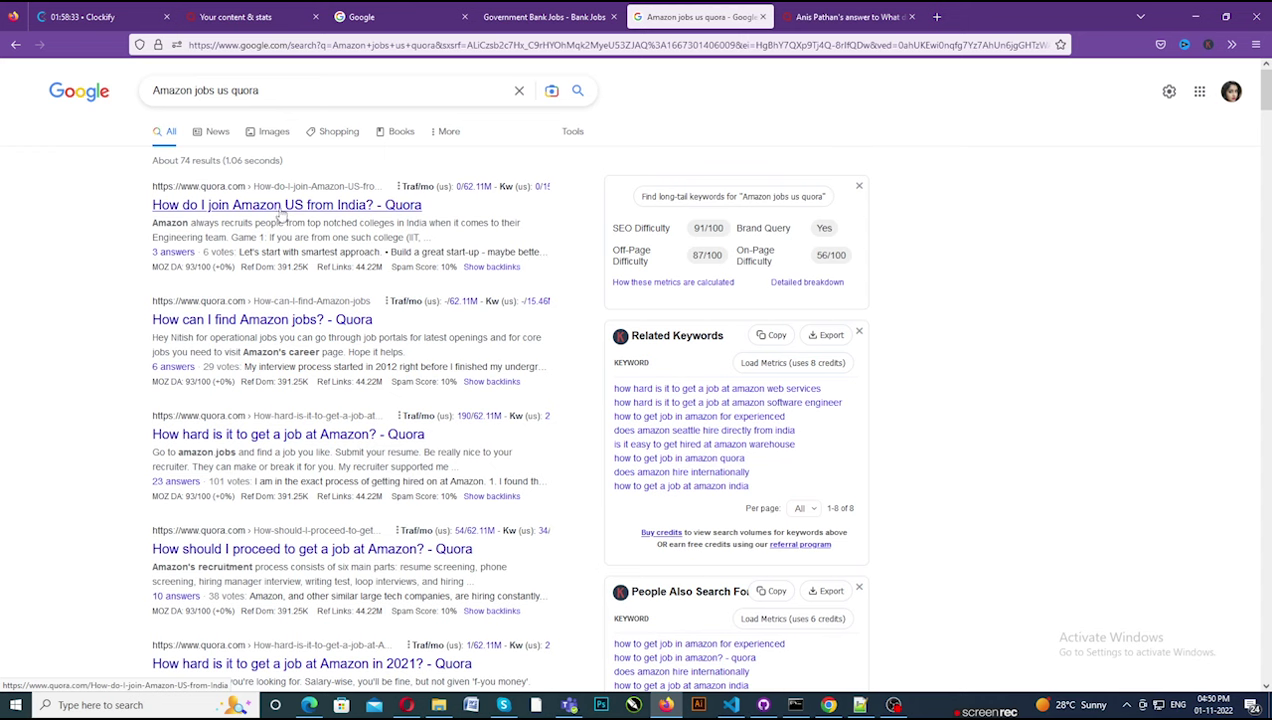
Open the Quora question "How do I join Amazon US from India?" in a new tab and compare it with the search results.
{"action": "right_click", "coordinate": [282, 214]}
{"action": "left_click", "coordinate": [306, 219]}
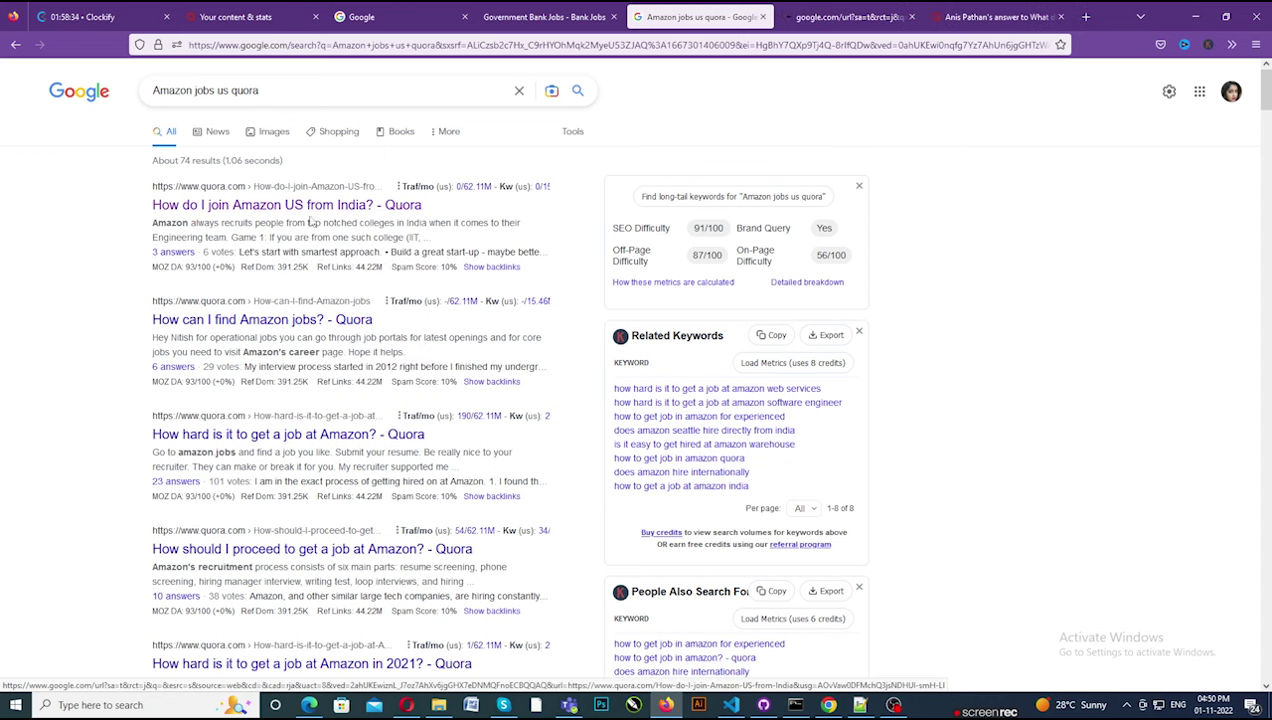
{"action": "left_click", "coordinate": [849, 18]}
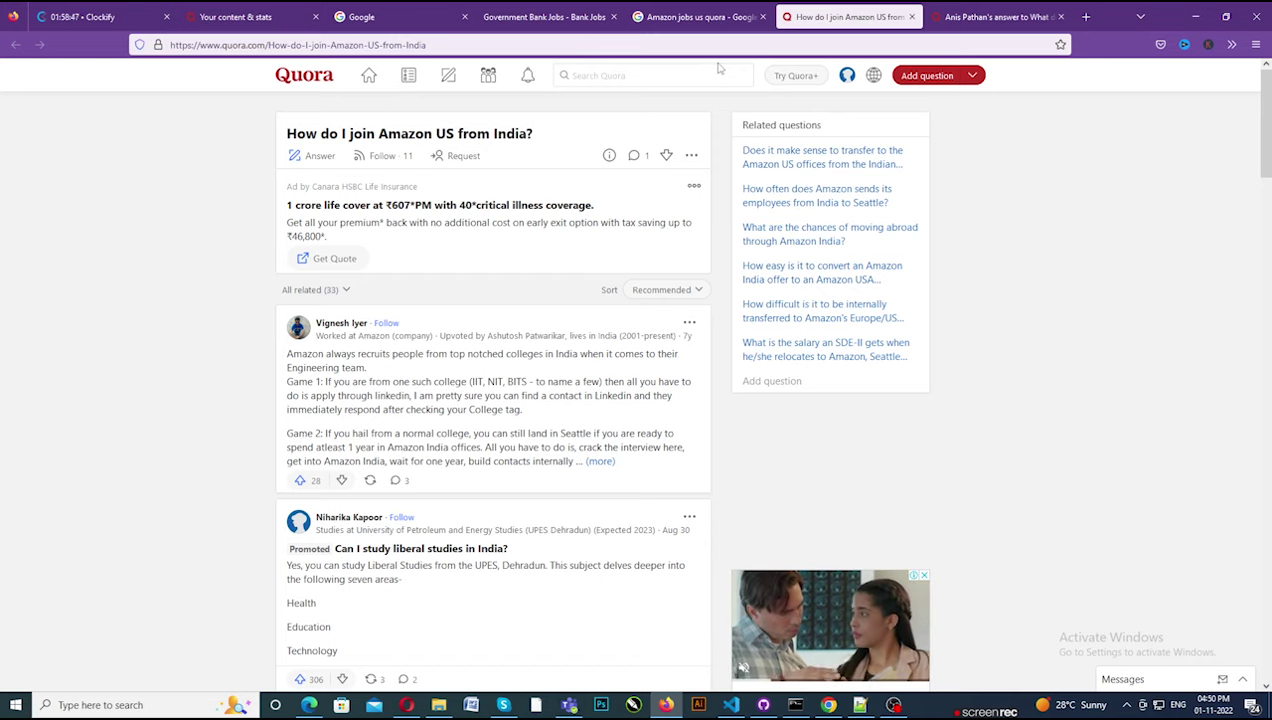
{"action": "left_click", "coordinate": [588, 16]}
{"action": "left_click", "coordinate": [700, 16]}
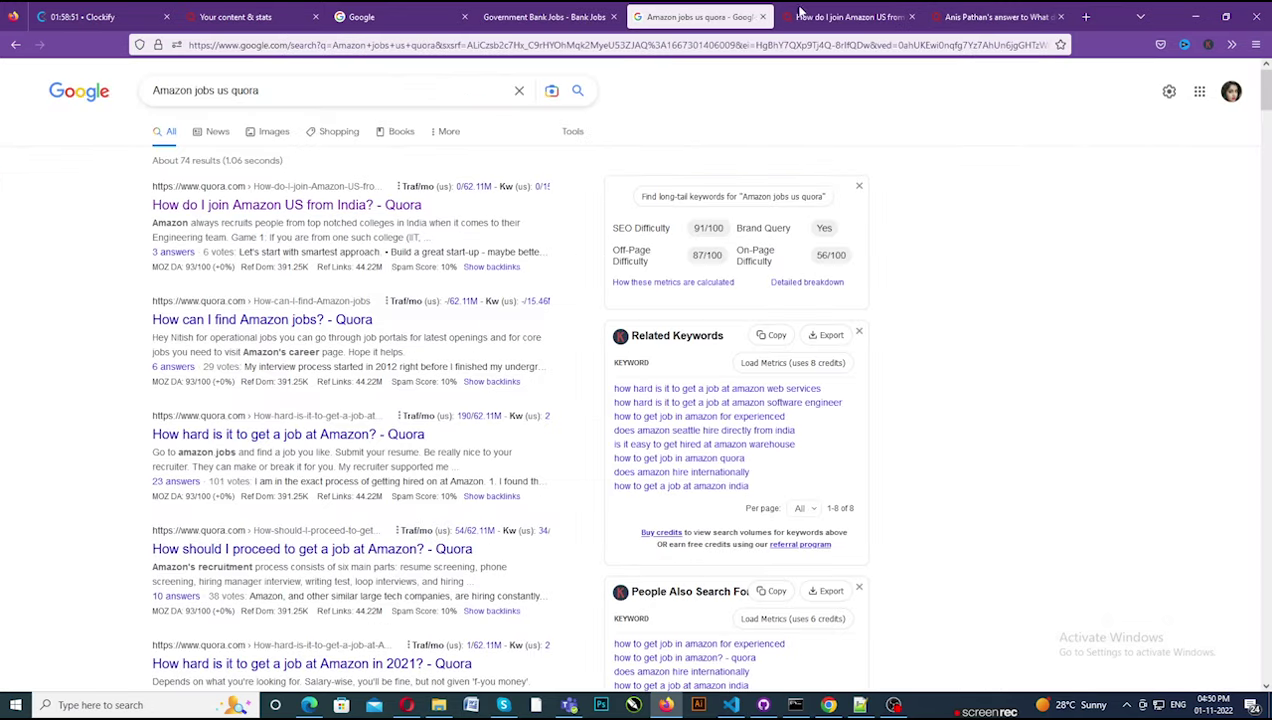
{"action": "left_click", "coordinate": [815, 10]}
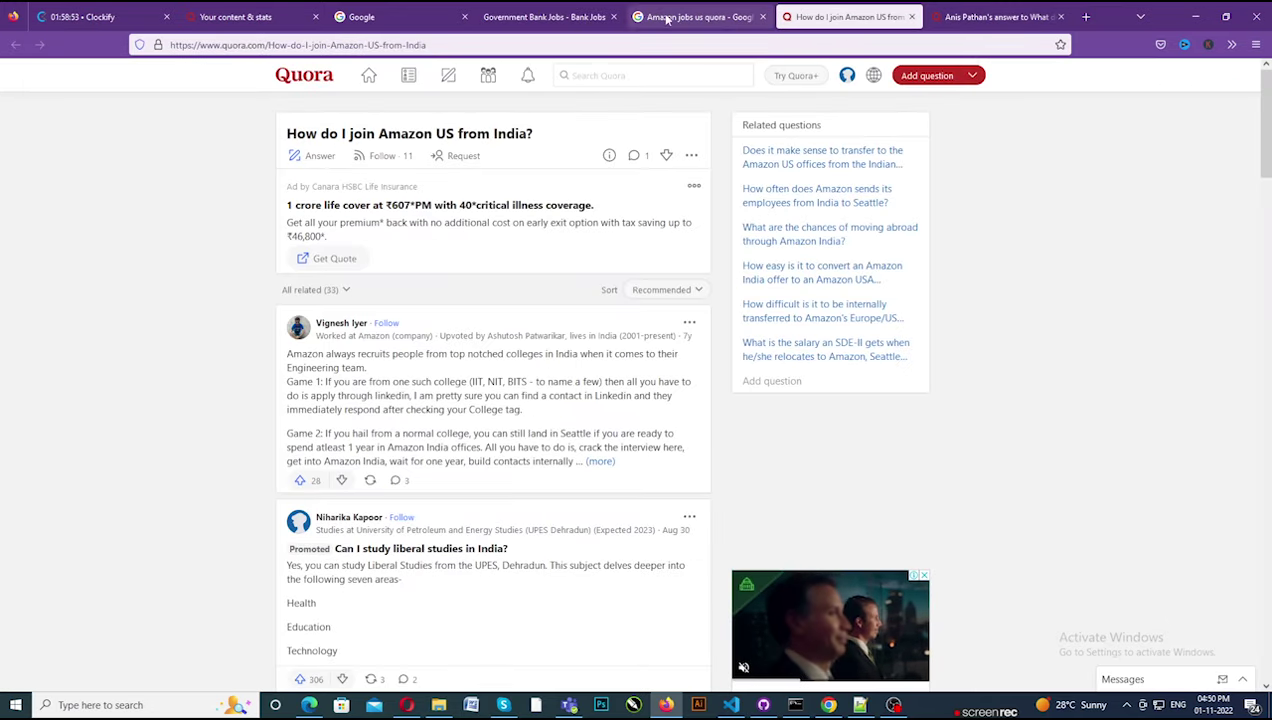
Open the "google jobs" article from the Government Bank Jobs home page and copy its heading.
{"action": "left_click", "coordinate": [598, 10]}
{"action": "left_click", "coordinate": [366, 131]}
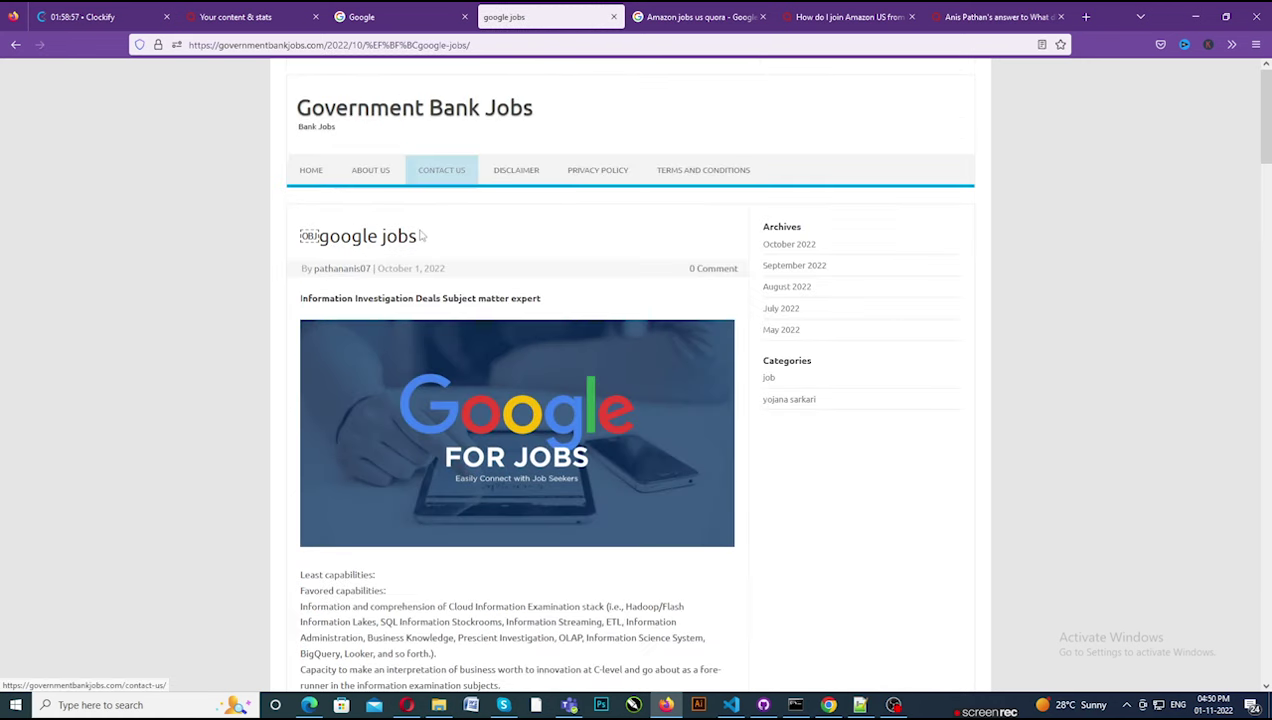
{"action": "left_click_drag", "start_coordinate": [422, 243], "coordinate": [319, 239]}
{"action": "key", "text": "ctrl+c"}
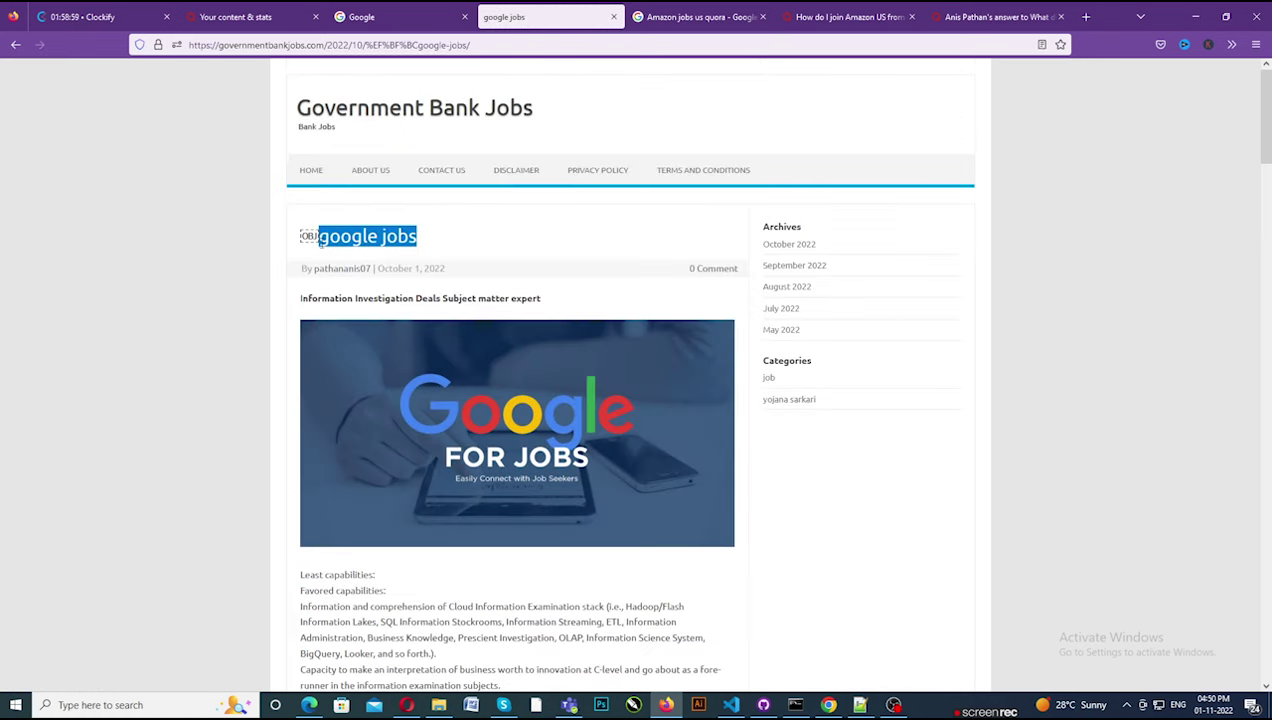
Open Google in a new tab, enter the copied heading and search for "google jobs us quora".
{"action": "left_click", "coordinate": [693, 20]}
{"action": "left_click", "coordinate": [848, 17]}
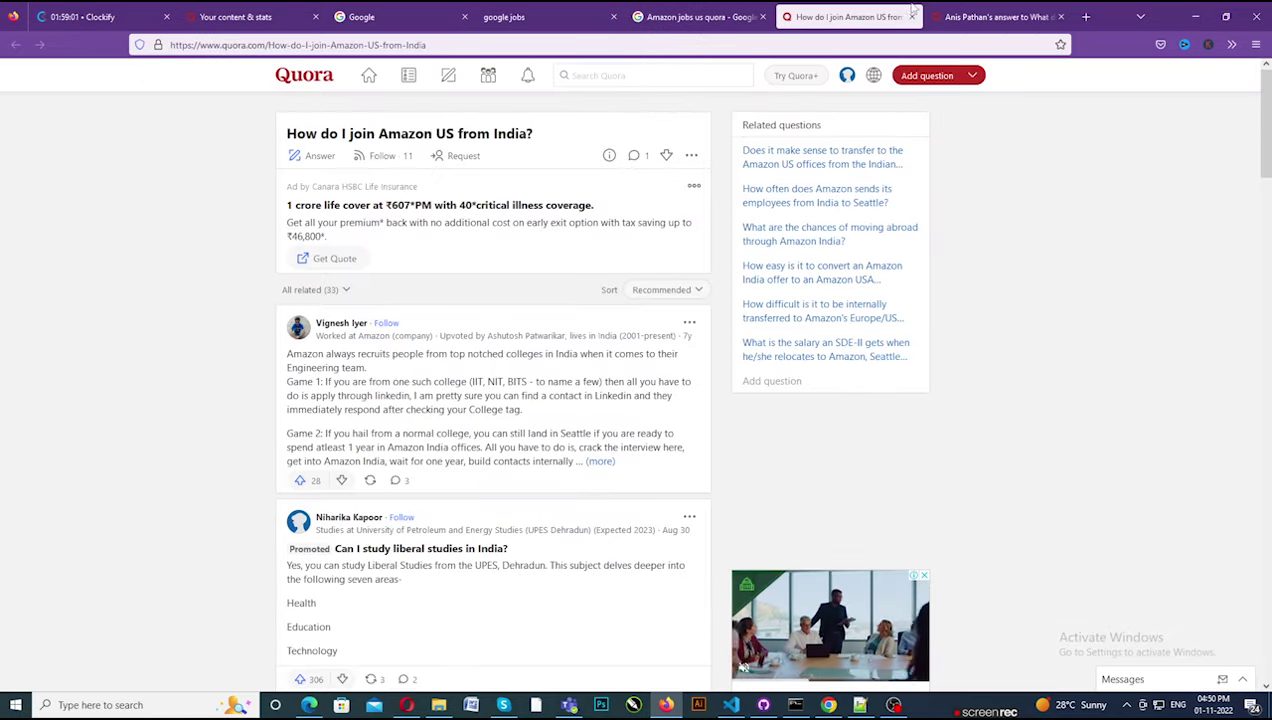
{"action": "left_click", "coordinate": [970, 12]}
{"action": "left_click", "coordinate": [1085, 17]}
{"action": "left_click", "coordinate": [816, 44]}
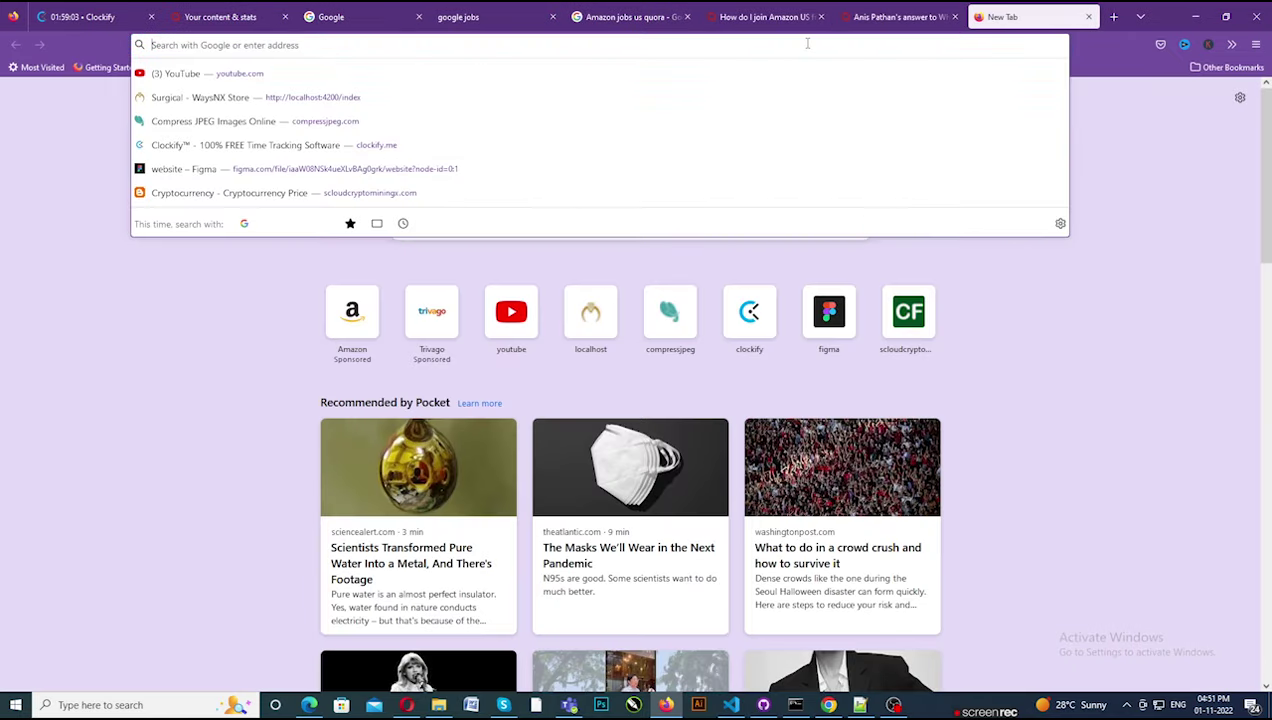
{"action": "type", "text": "google.com"}
{"action": "key", "text": "Return"}
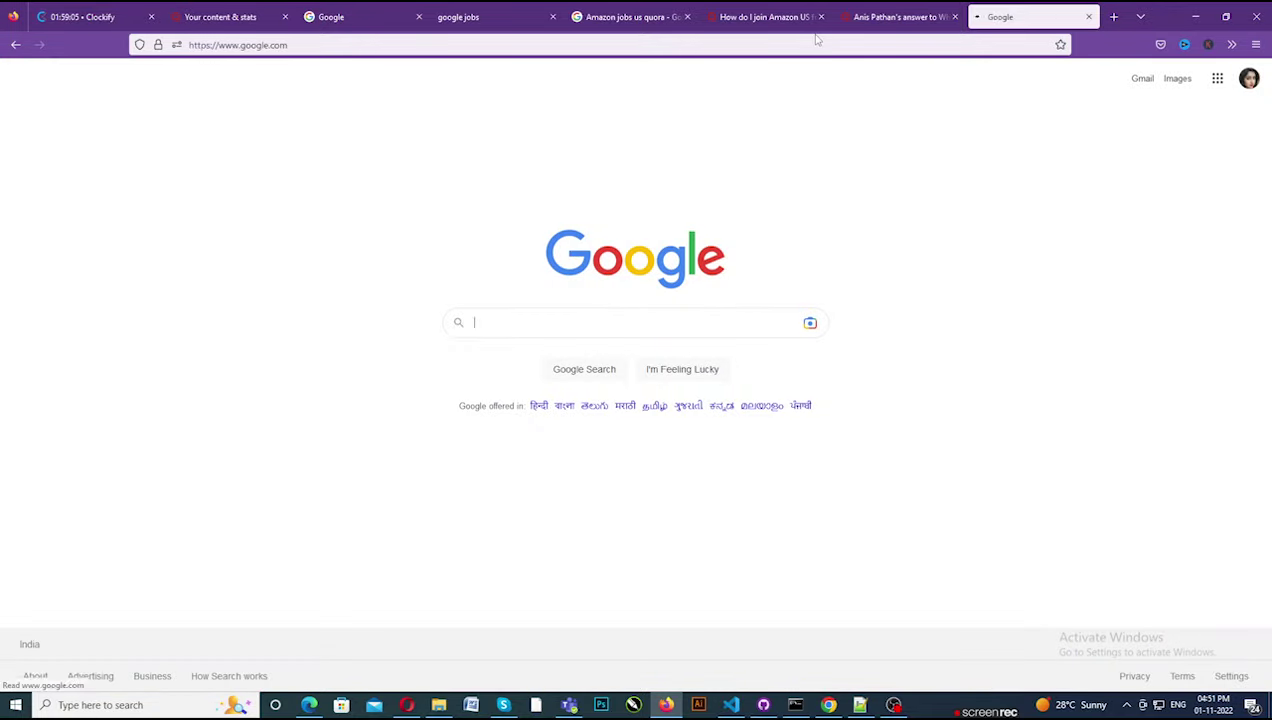
{"action": "key", "text": "ctrl+v"}
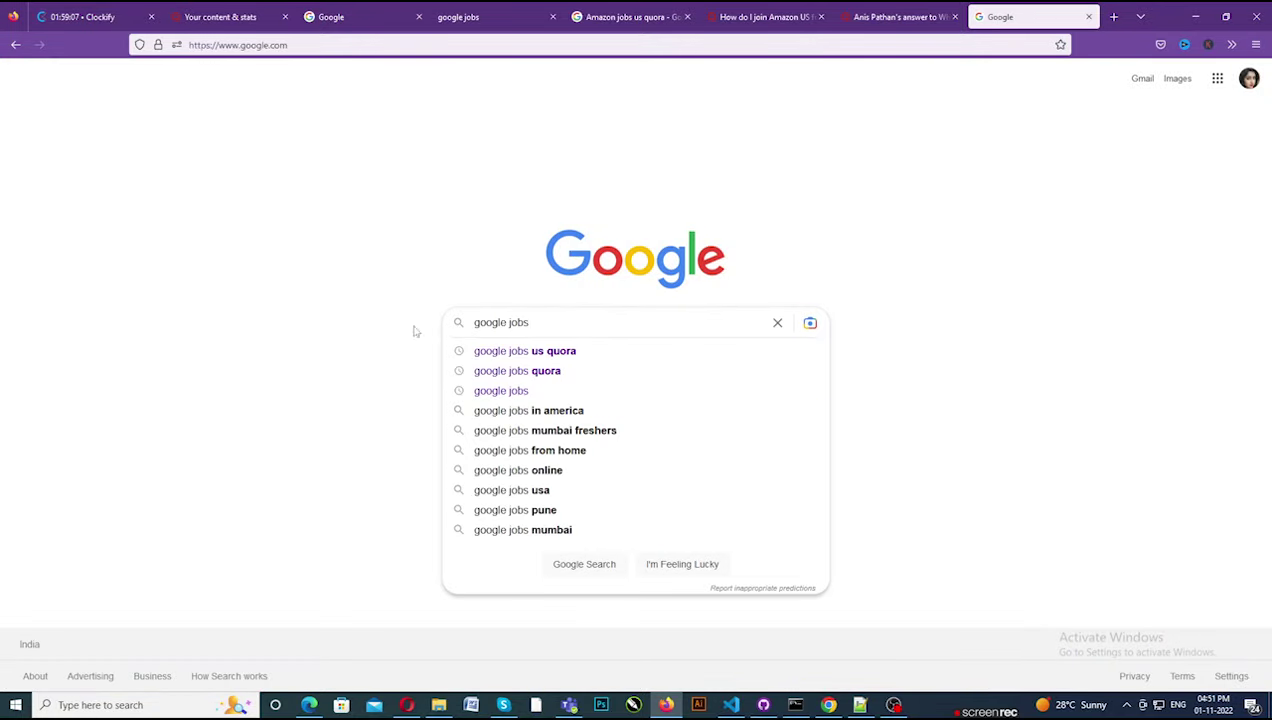
{"action": "left_click", "coordinate": [582, 352]}
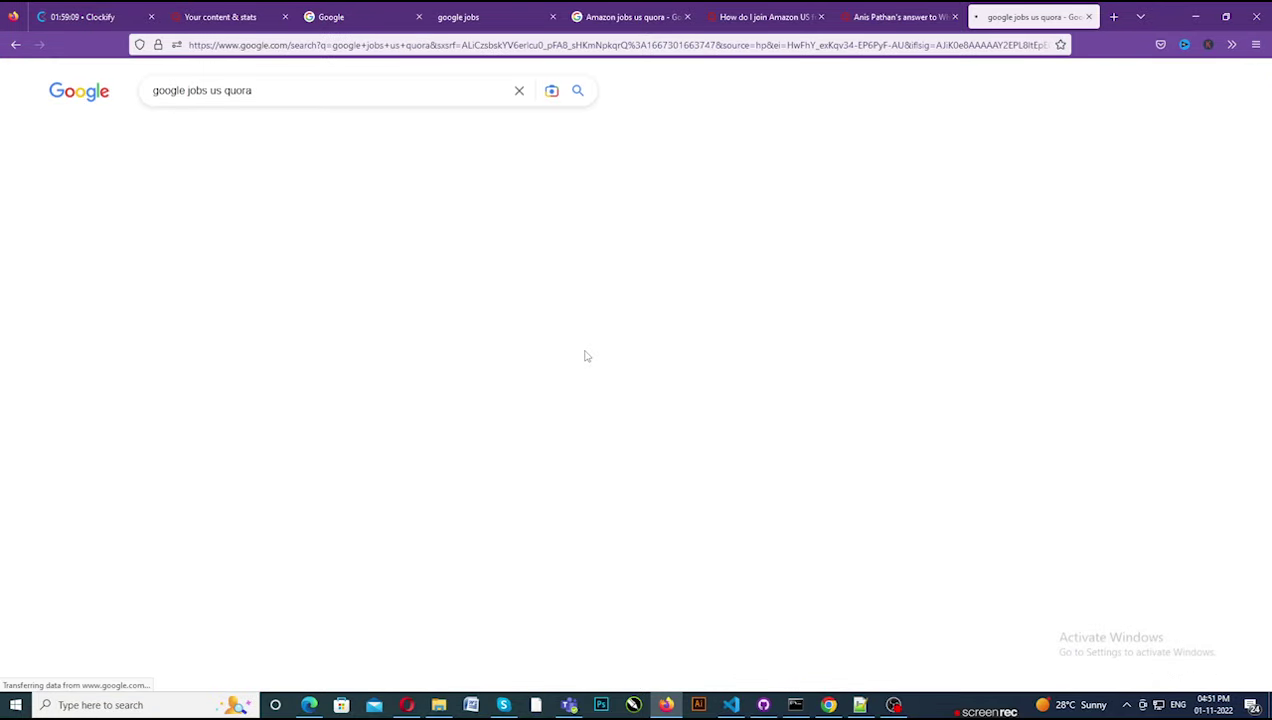
Open the Quora result "What did you do to get a job at Google?" in a new tab and switch to it.
{"action": "right_click", "coordinate": [315, 208]}
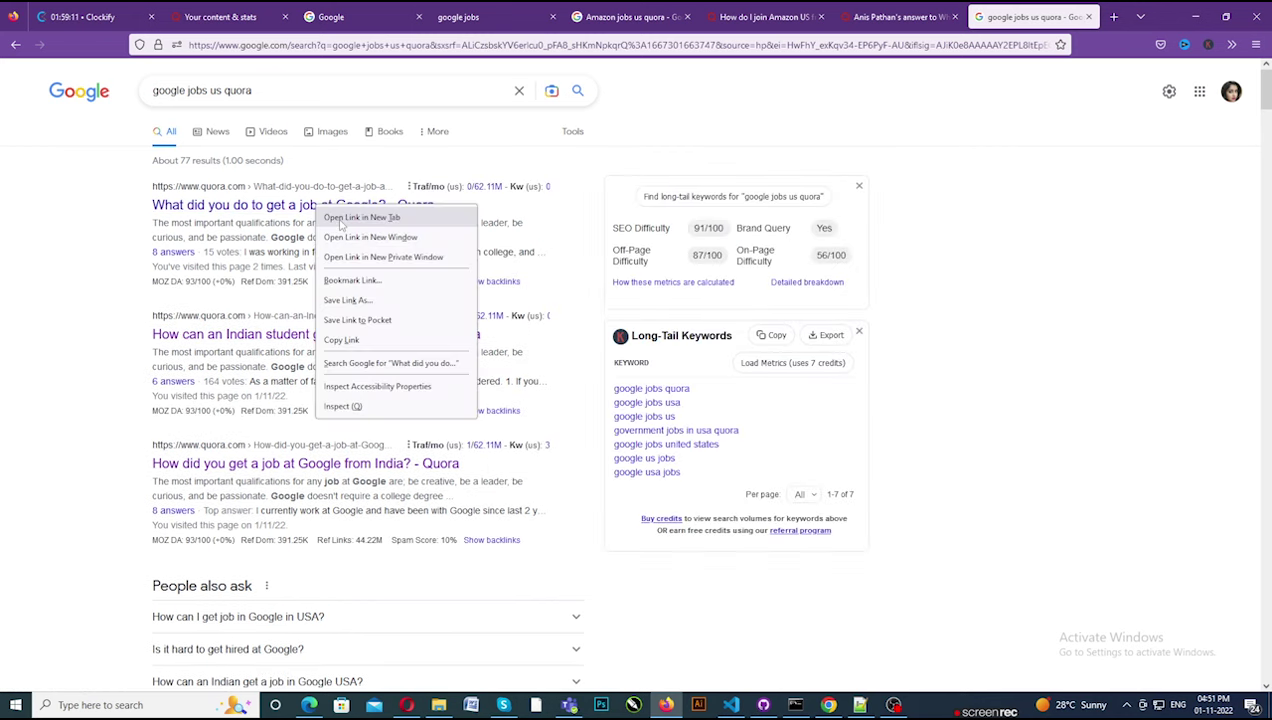
{"action": "left_click", "coordinate": [341, 218]}
{"action": "left_click", "coordinate": [1000, 12]}
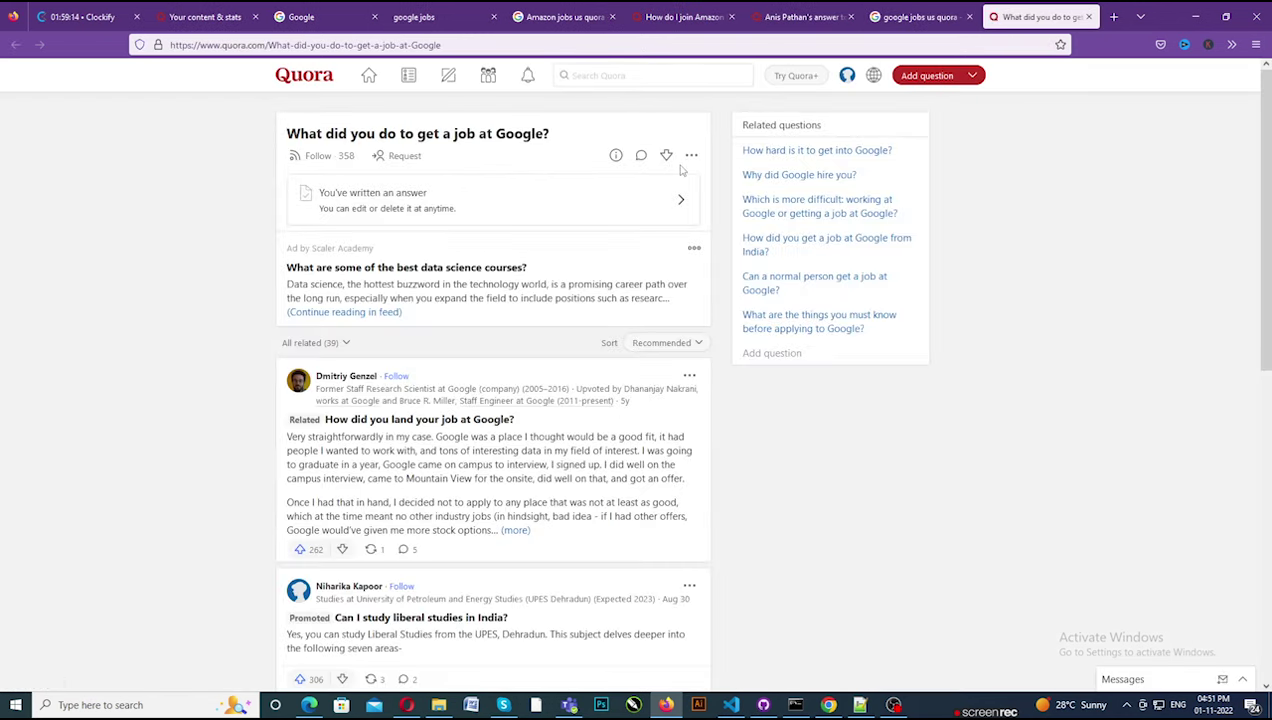
Look through the question's answers for the published "google jobs" answer.
{"action": "scroll", "coordinate": [425, 331], "scroll_direction": "down", "scroll_amount": 3}
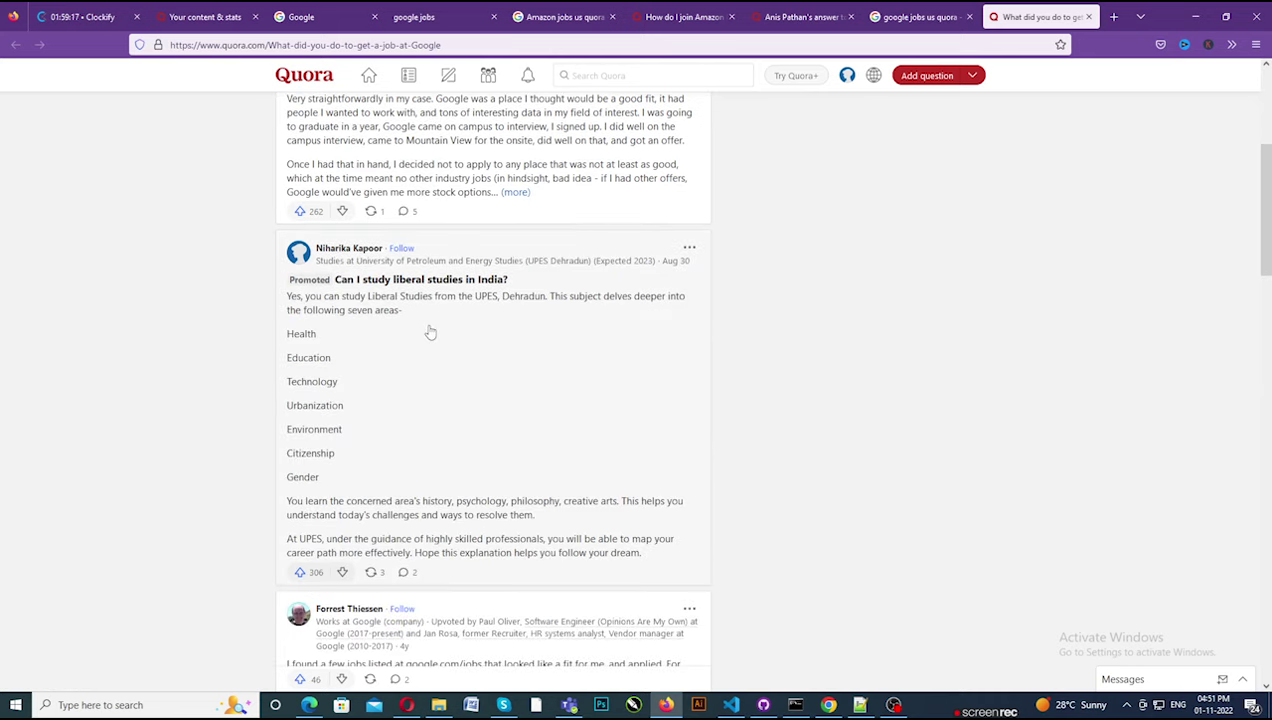
{"action": "scroll", "coordinate": [430, 332], "scroll_direction": "down", "scroll_amount": 6}
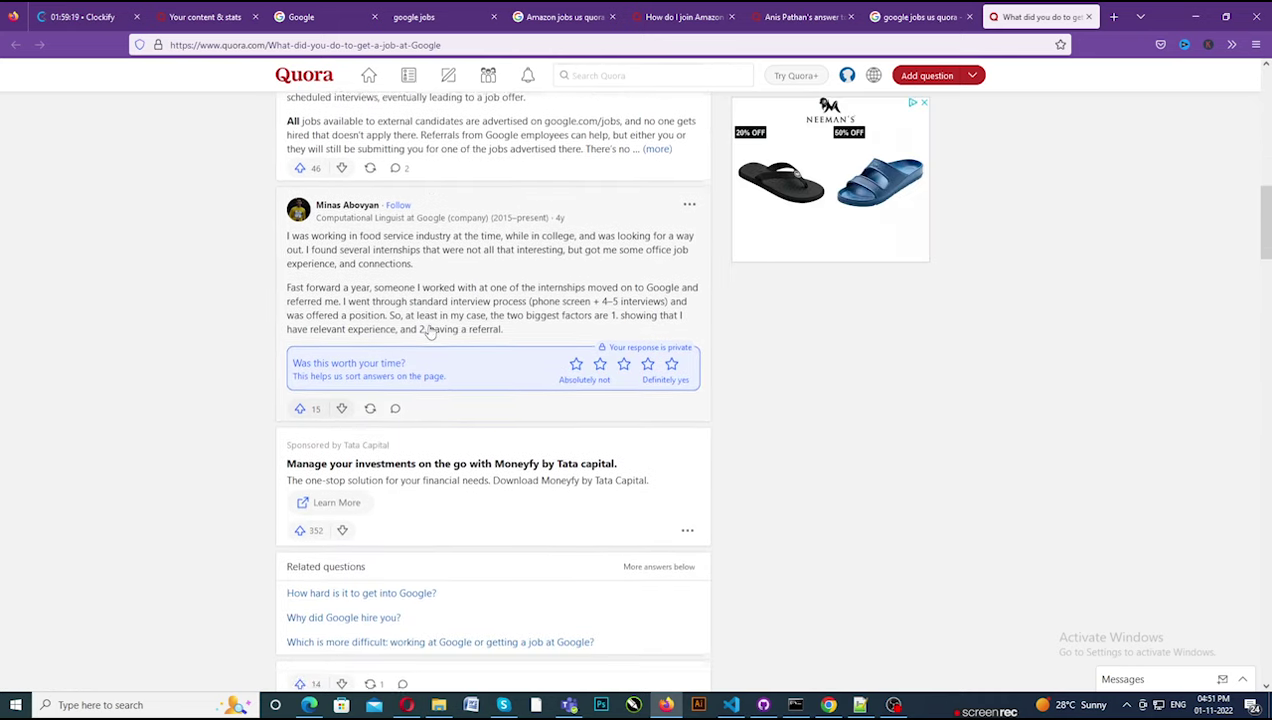
{"action": "scroll", "coordinate": [430, 332], "scroll_direction": "down", "scroll_amount": 10}
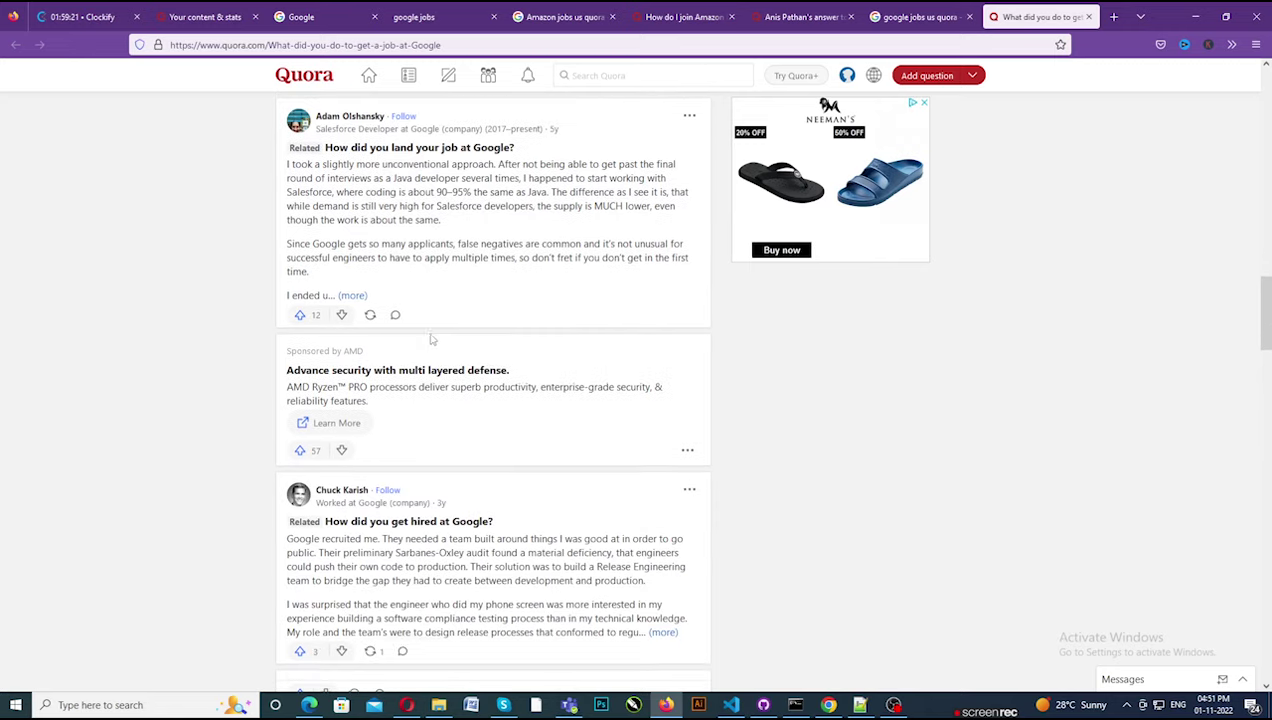
{"action": "scroll", "coordinate": [432, 340], "scroll_direction": "down", "scroll_amount": 12}
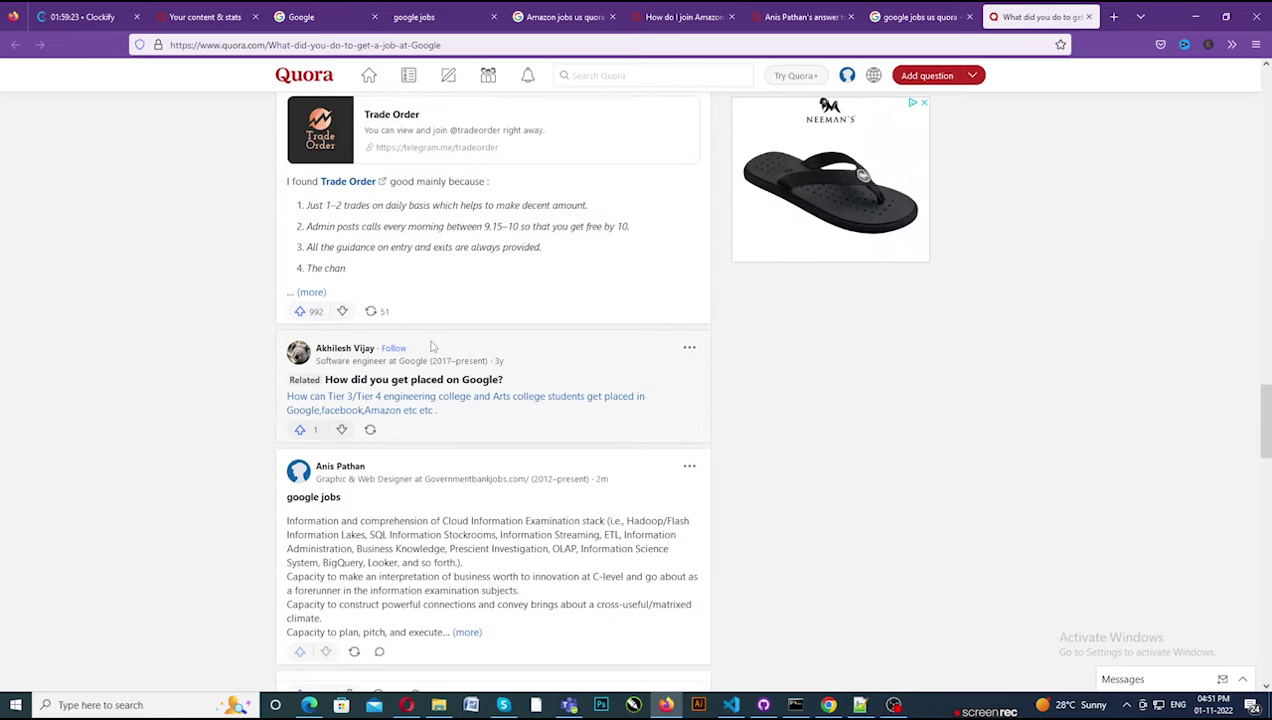
{"action": "scroll", "coordinate": [432, 346], "scroll_direction": "down", "scroll_amount": 2}
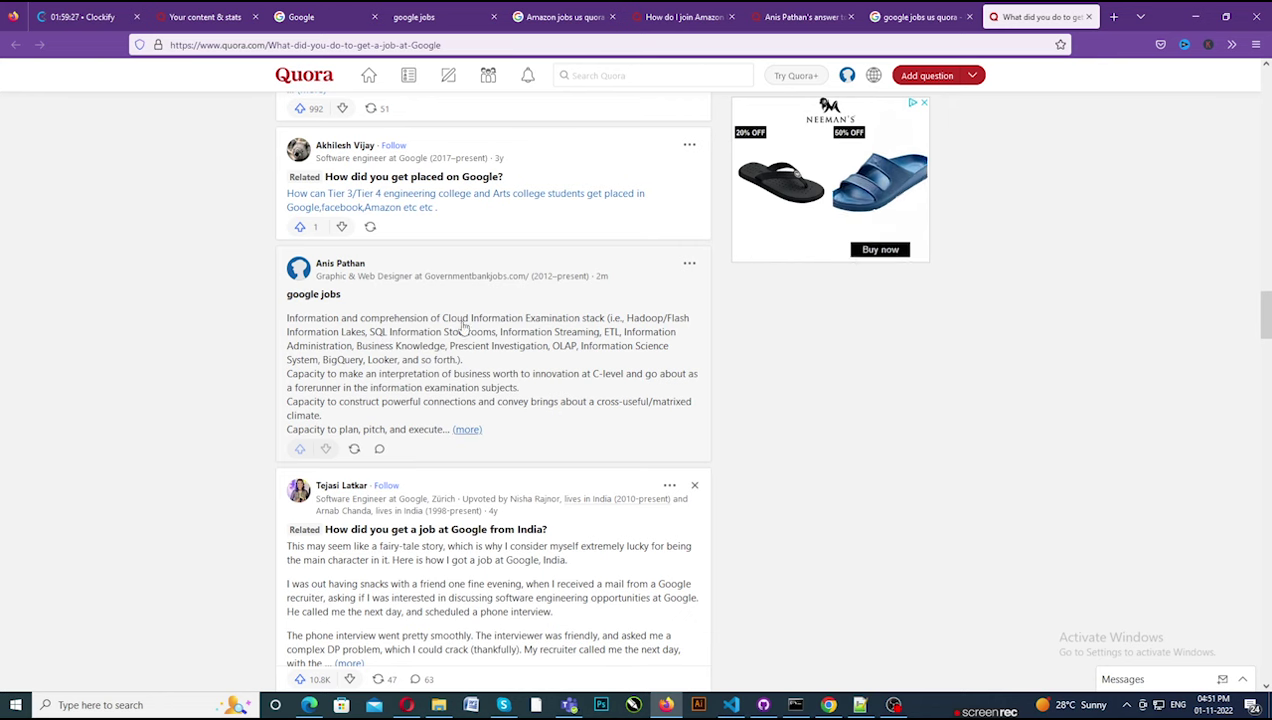
{"action": "scroll", "coordinate": [460, 350], "scroll_direction": "up", "scroll_amount": 4}
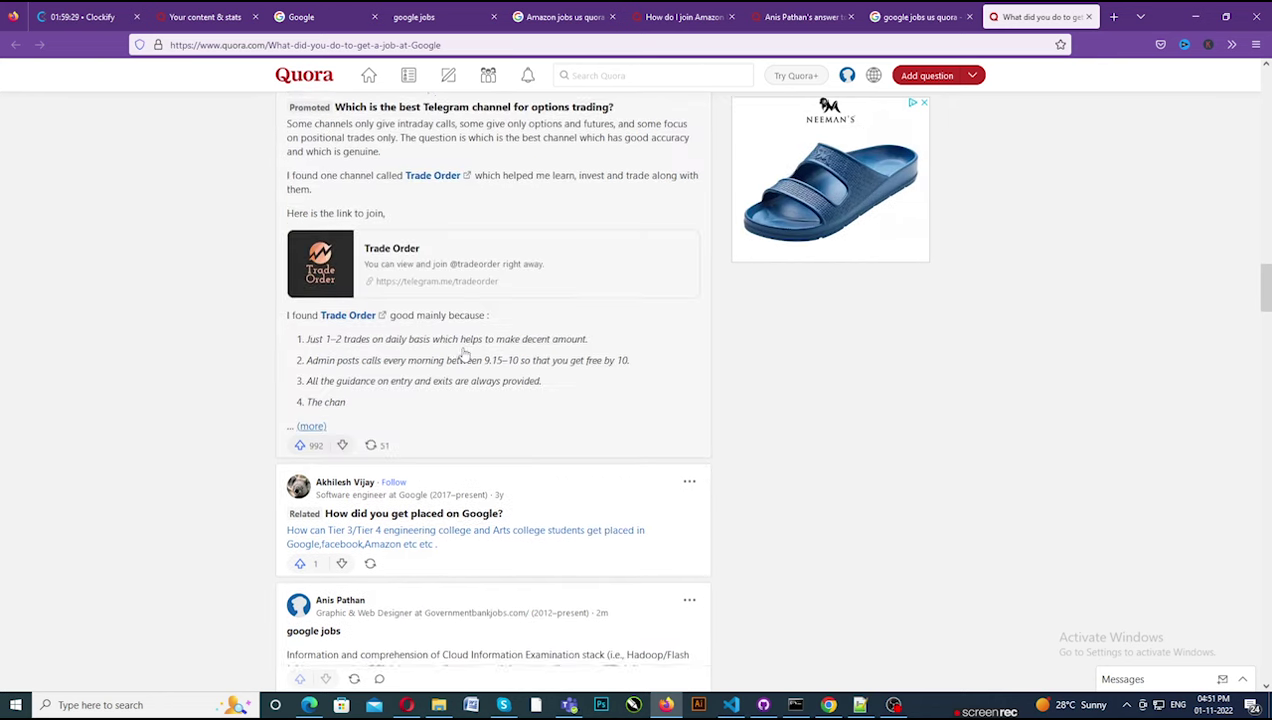
{"action": "scroll", "coordinate": [457, 366], "scroll_direction": "down", "scroll_amount": 3}
{"action": "scroll", "coordinate": [498, 358], "scroll_direction": "up", "scroll_amount": 3}
{"action": "scroll", "coordinate": [498, 358], "scroll_direction": "up", "scroll_amount": 8}
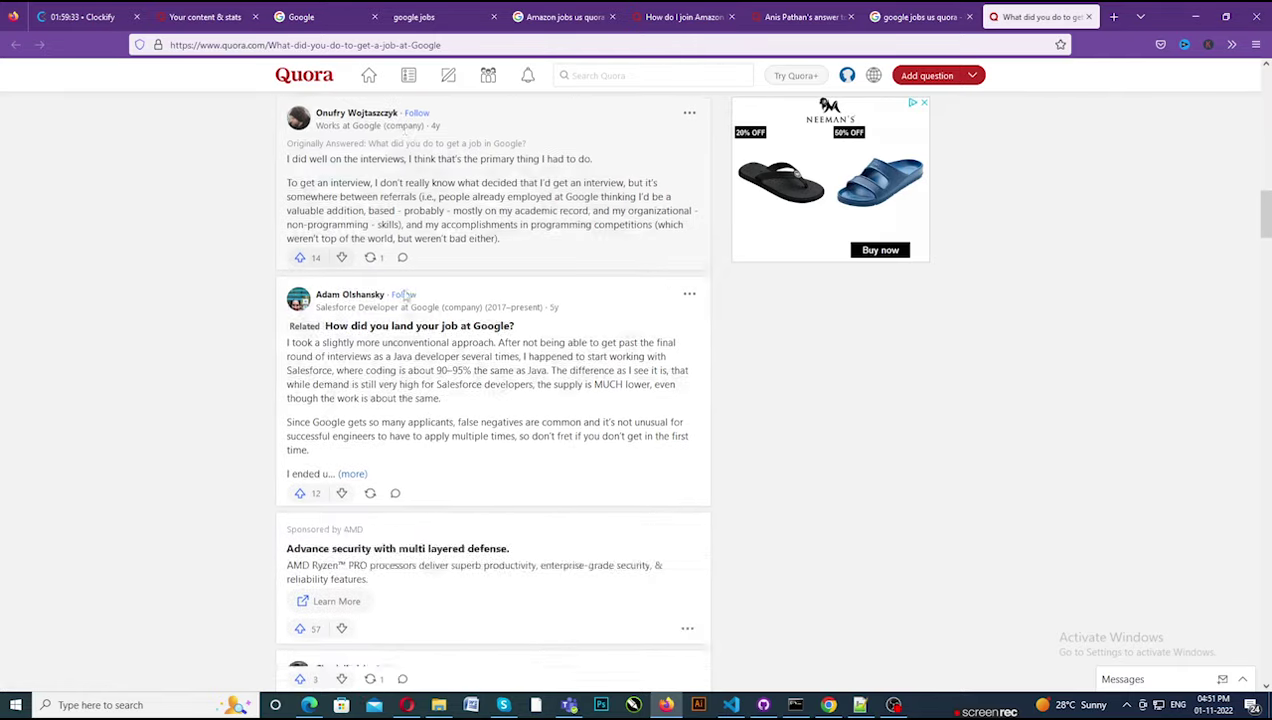
{"action": "scroll", "coordinate": [400, 285], "scroll_direction": "down", "scroll_amount": 4}
{"action": "scroll", "coordinate": [405, 298], "scroll_direction": "down", "scroll_amount": 2}
{"action": "scroll", "coordinate": [405, 305], "scroll_direction": "down", "scroll_amount": 6}
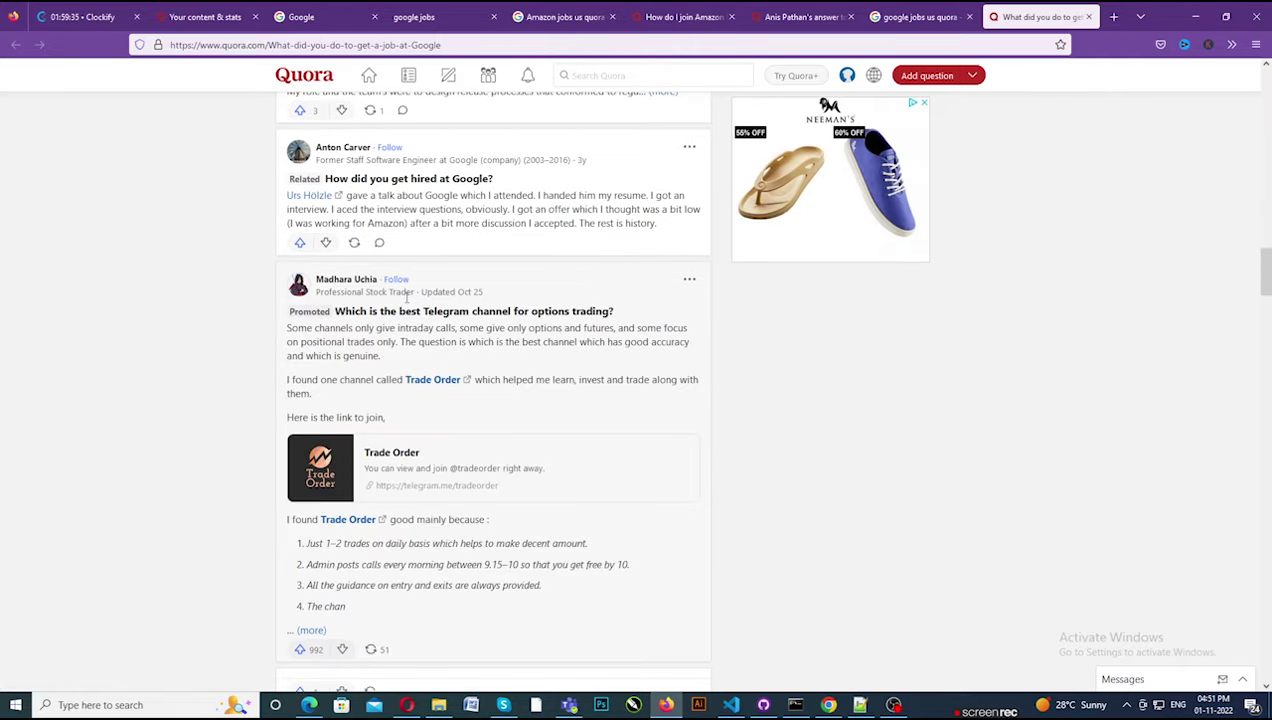
{"action": "scroll", "coordinate": [406, 303], "scroll_direction": "down", "scroll_amount": 2}
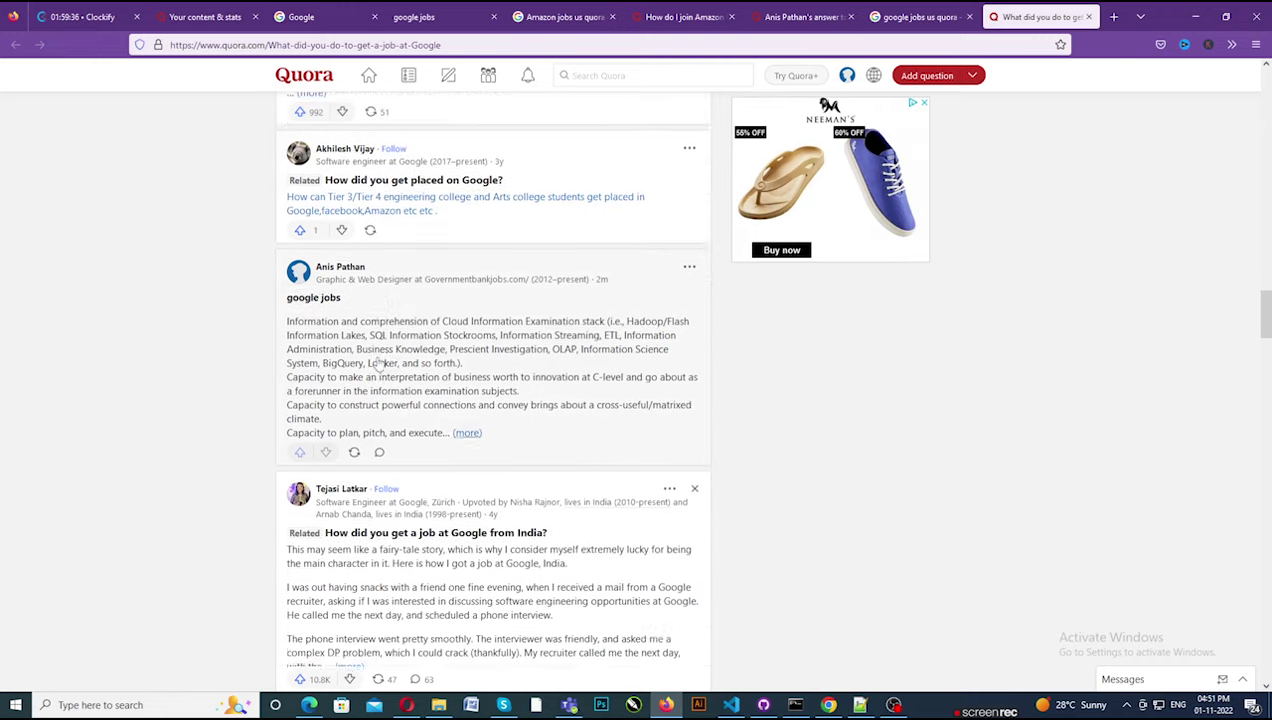
Expand the published "google jobs" answer, check its "read more" link to the article, and review the full answer text.
{"action": "right_click", "coordinate": [466, 366]}
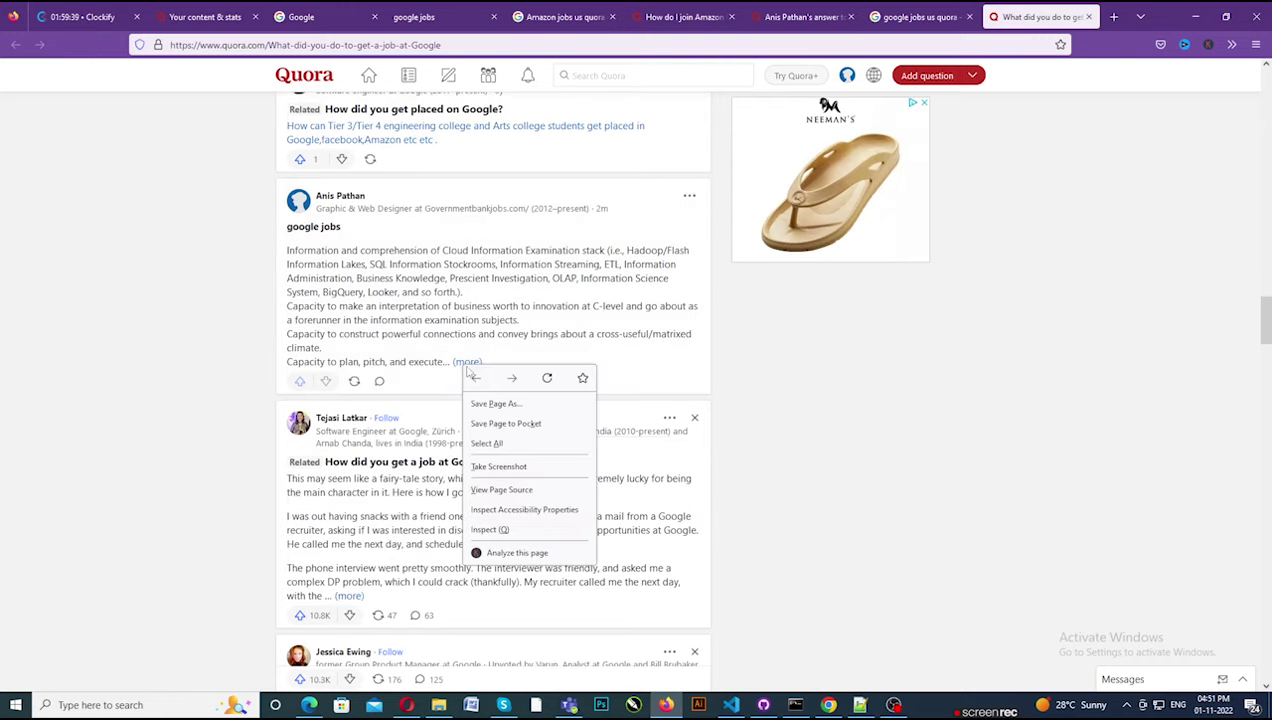
{"action": "left_click", "coordinate": [464, 363]}
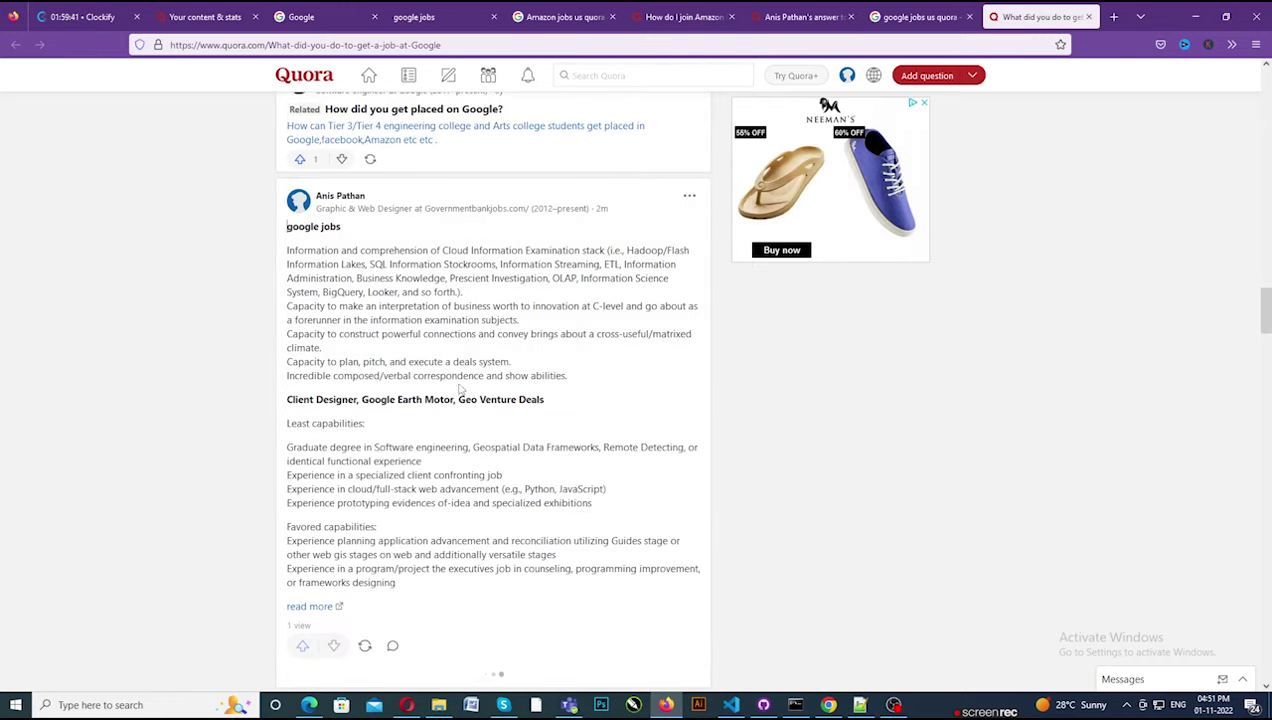
{"action": "scroll", "coordinate": [318, 405], "scroll_direction": "down", "scroll_amount": 2}
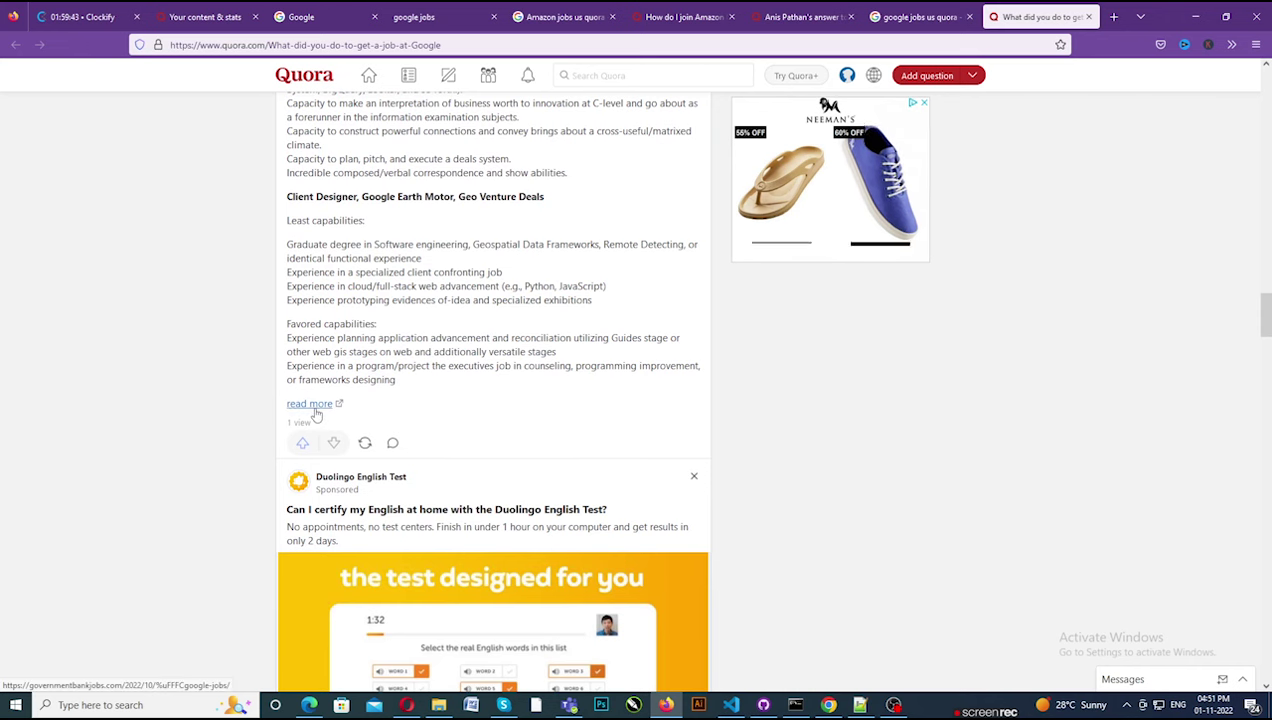
{"action": "left_click", "coordinate": [312, 405]}
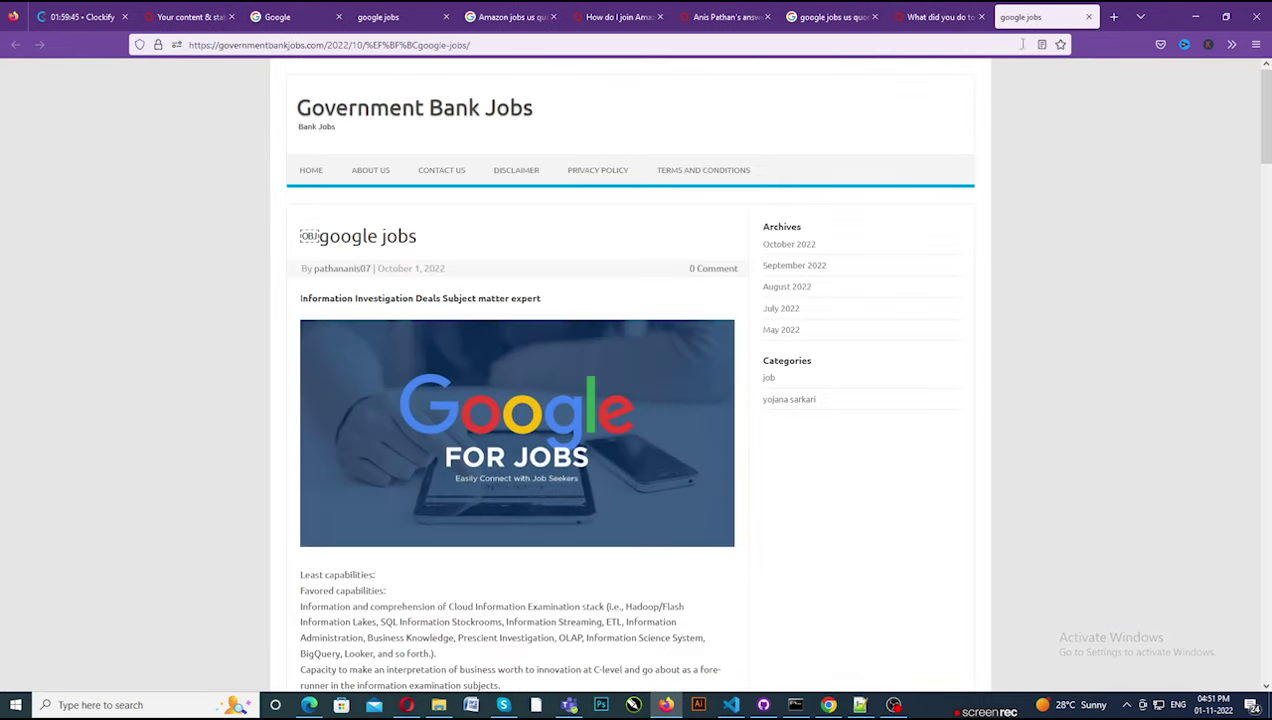
{"action": "left_click", "coordinate": [1088, 17]}
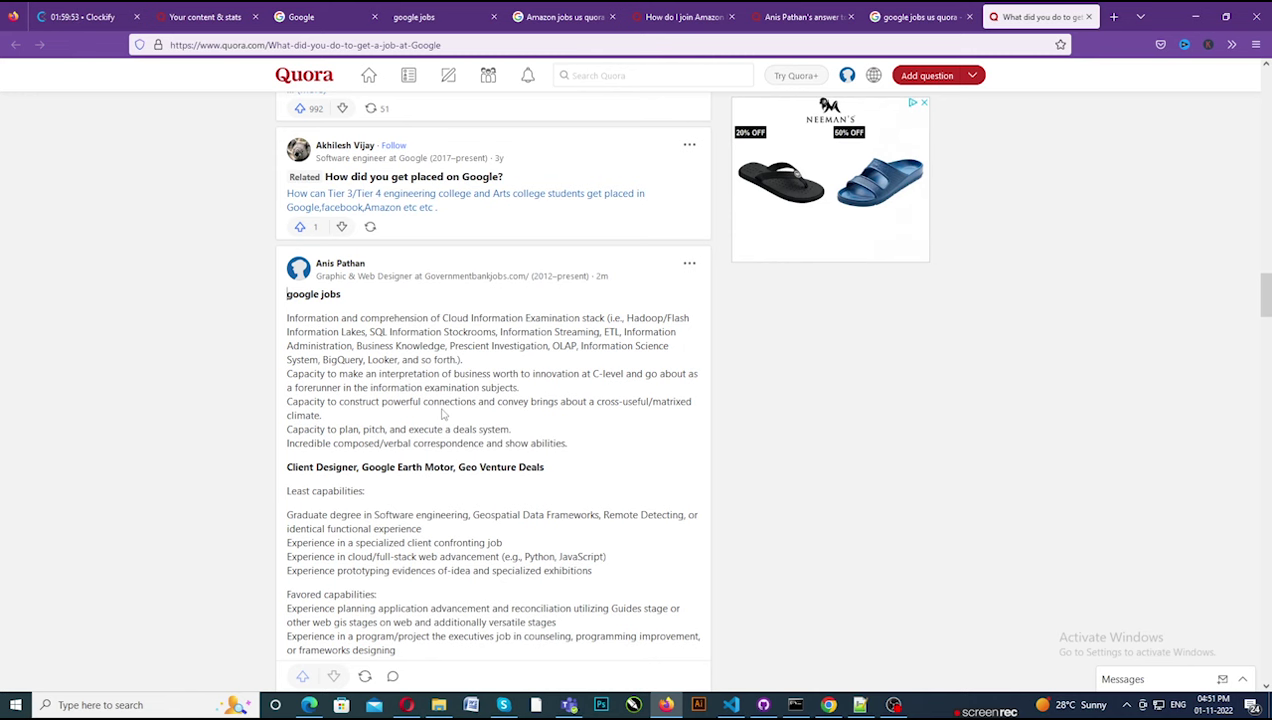
{"action": "scroll", "coordinate": [494, 428], "scroll_direction": "down", "scroll_amount": 3}
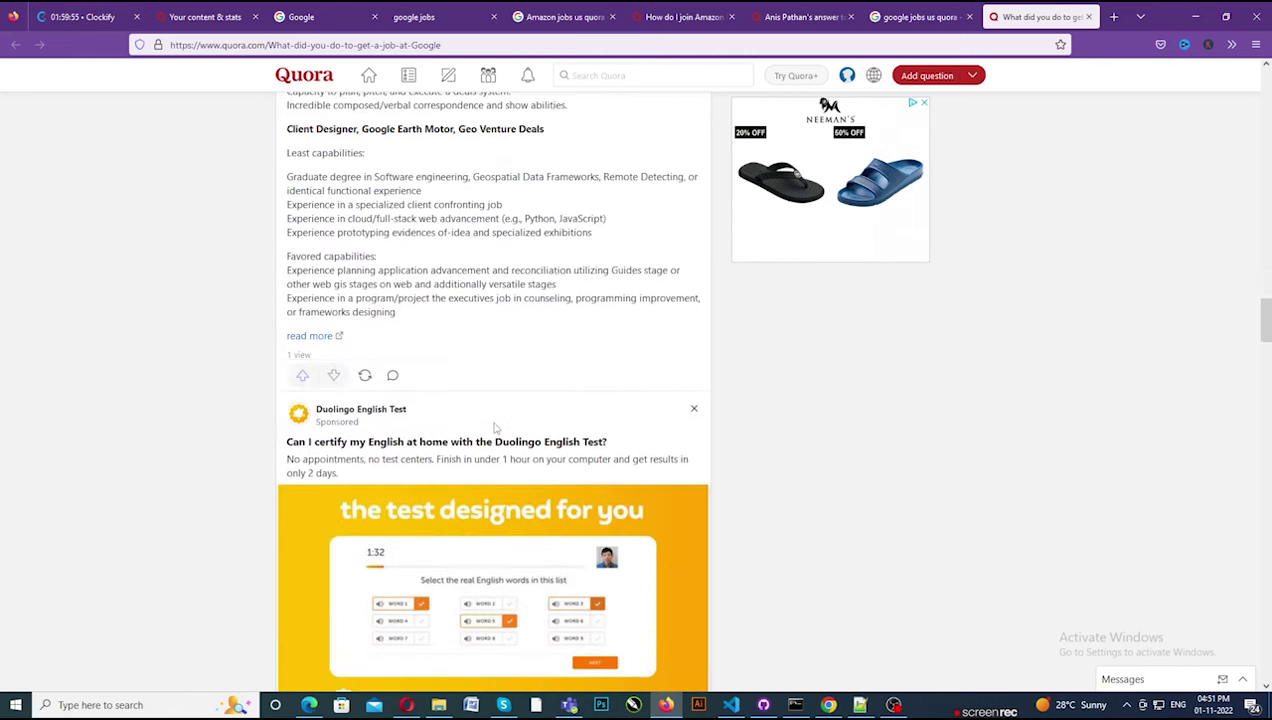
{"action": "scroll", "coordinate": [494, 428], "scroll_direction": "up", "scroll_amount": 3}
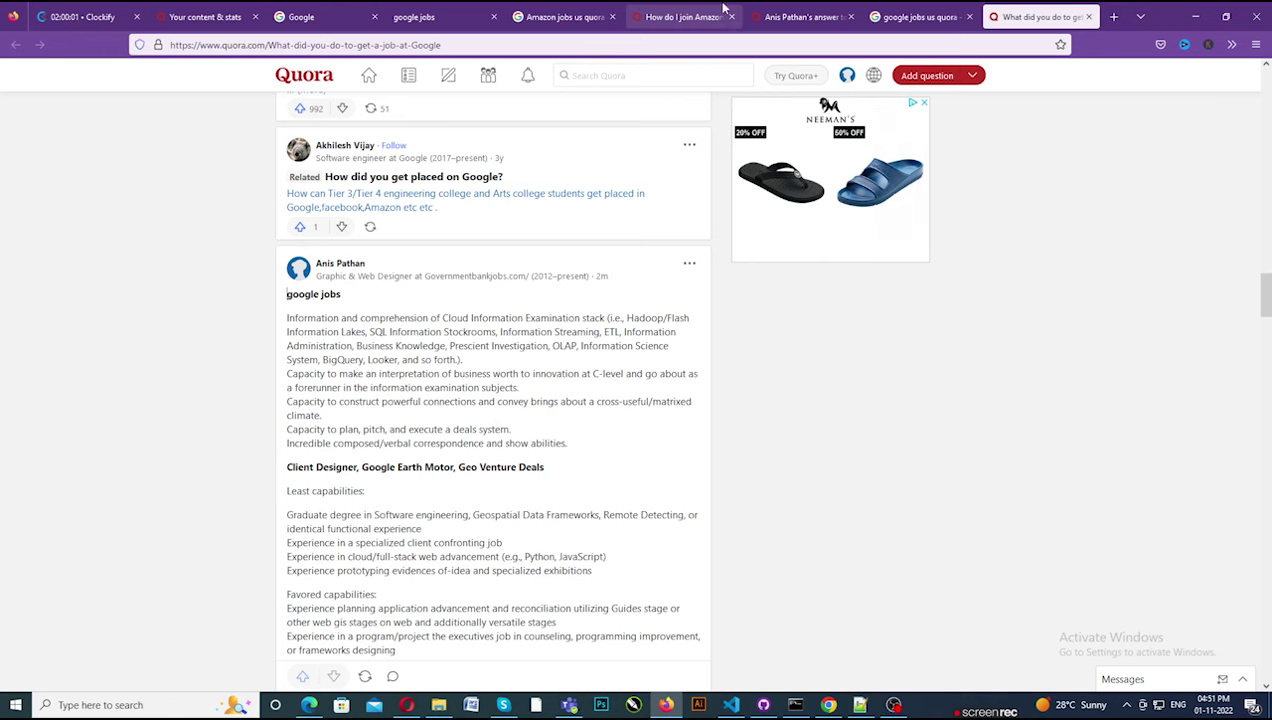
Start writing an answer to the Quora question "How do I join Amazon US from India?".
{"action": "left_click", "coordinate": [560, 17]}
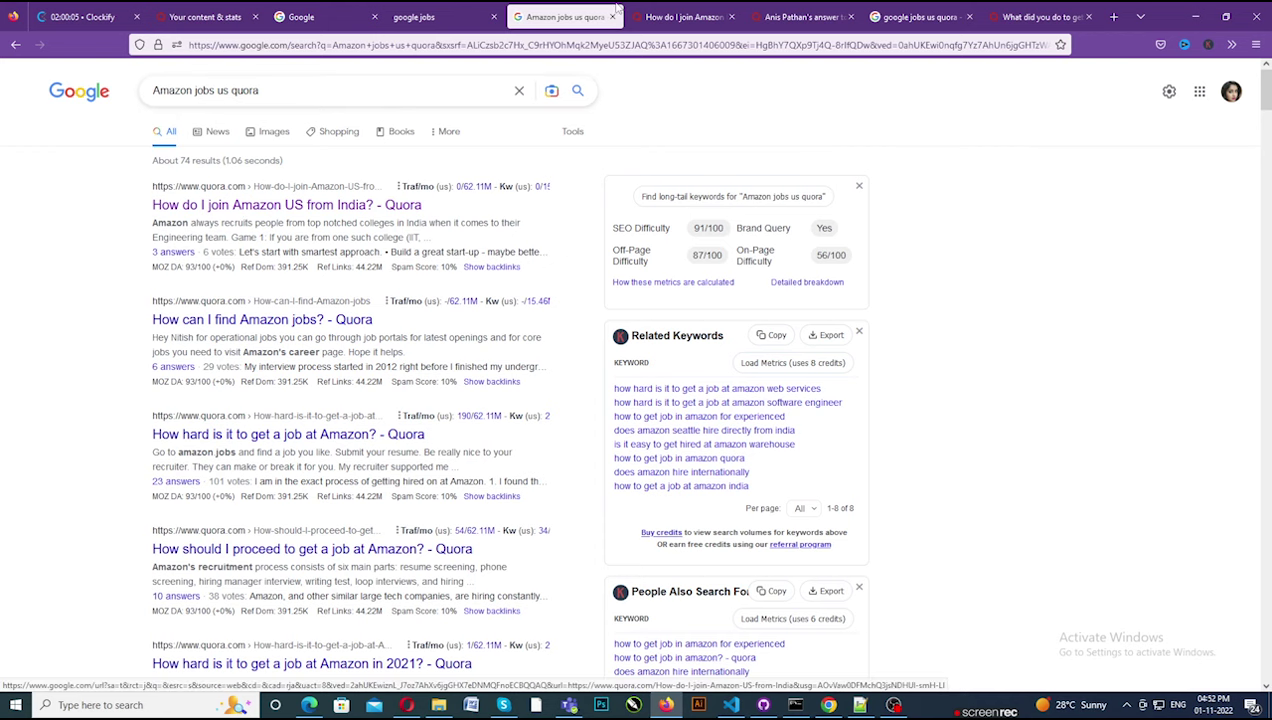
{"action": "left_click", "coordinate": [684, 17]}
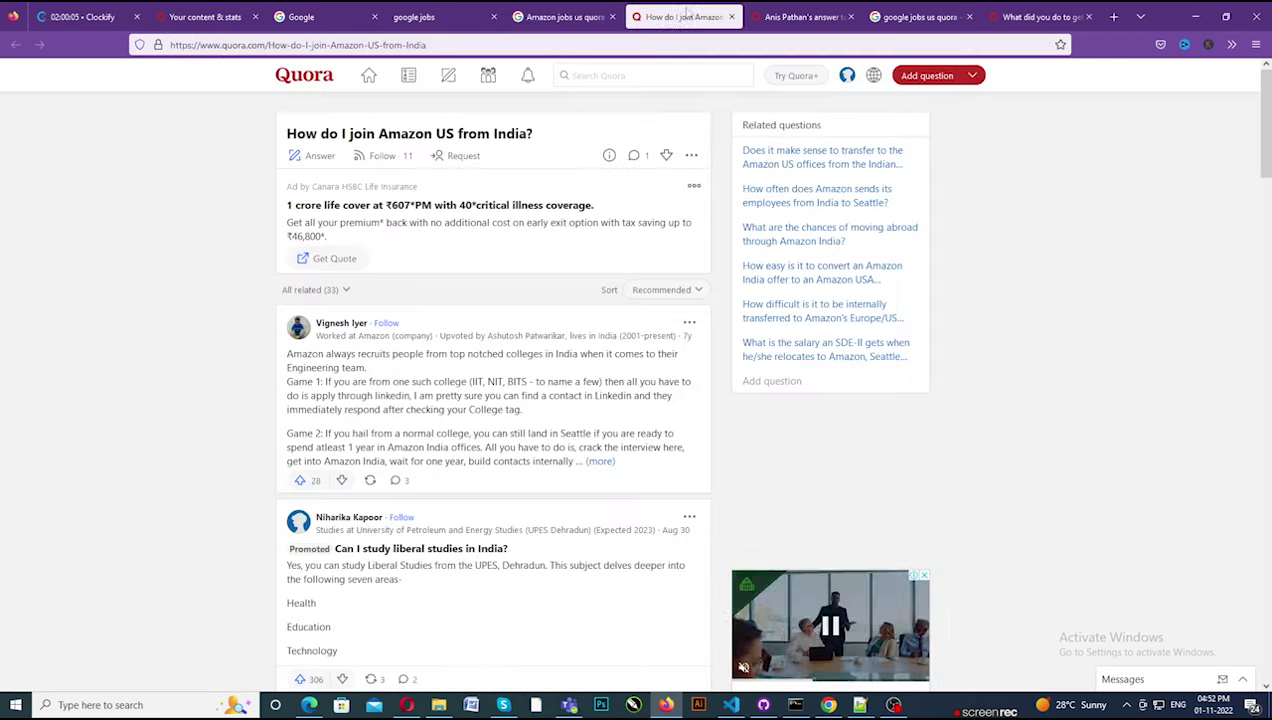
{"action": "left_click", "coordinate": [320, 158]}
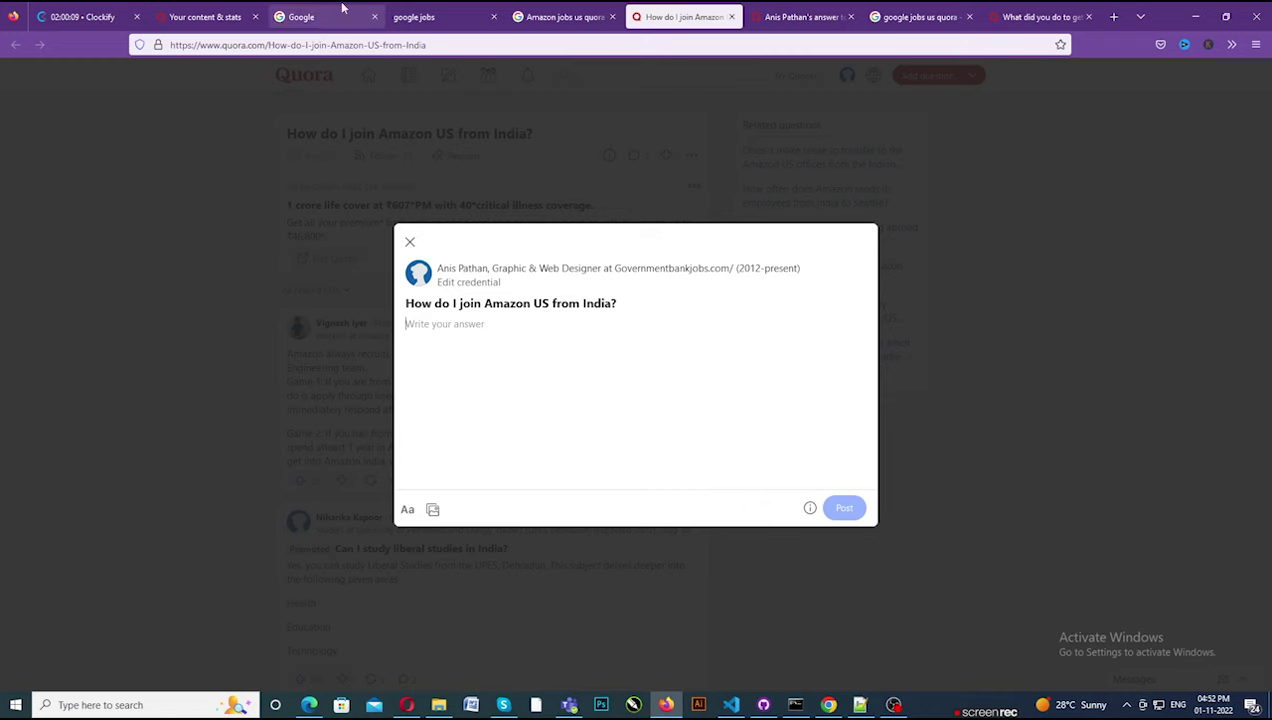
Go back from the "google jobs" article on Government Bank Jobs and open the "Amazon jobs" article.
{"action": "left_click", "coordinate": [215, 12]}
{"action": "left_click", "coordinate": [425, 17]}
{"action": "left_click", "coordinate": [560, 17]}
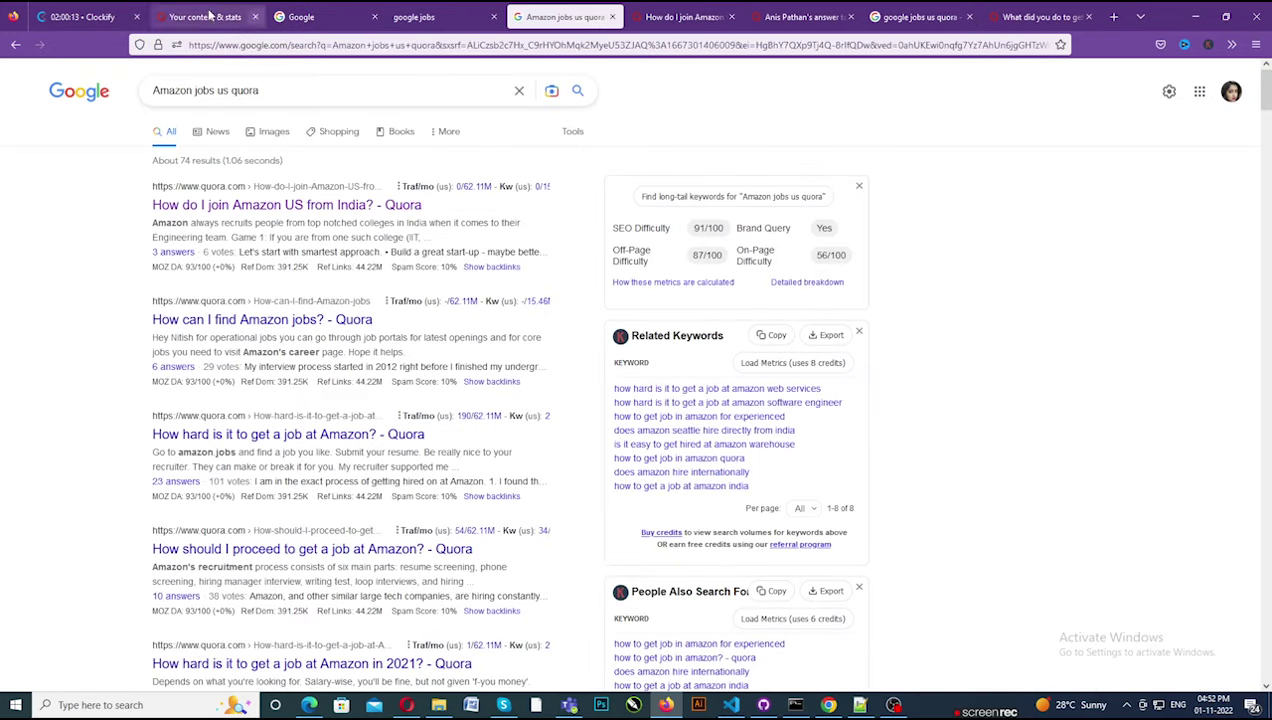
{"action": "left_click", "coordinate": [430, 18]}
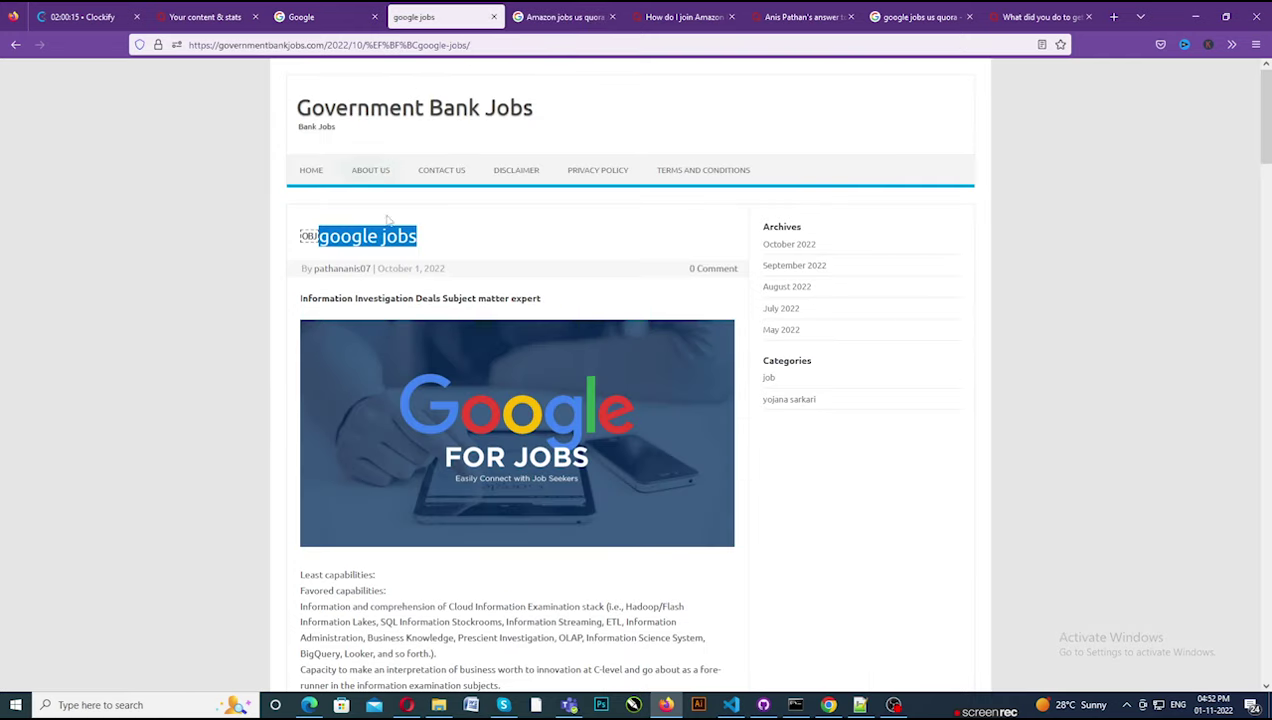
{"action": "left_click", "coordinate": [15, 44]}
{"action": "left_click", "coordinate": [374, 332]}
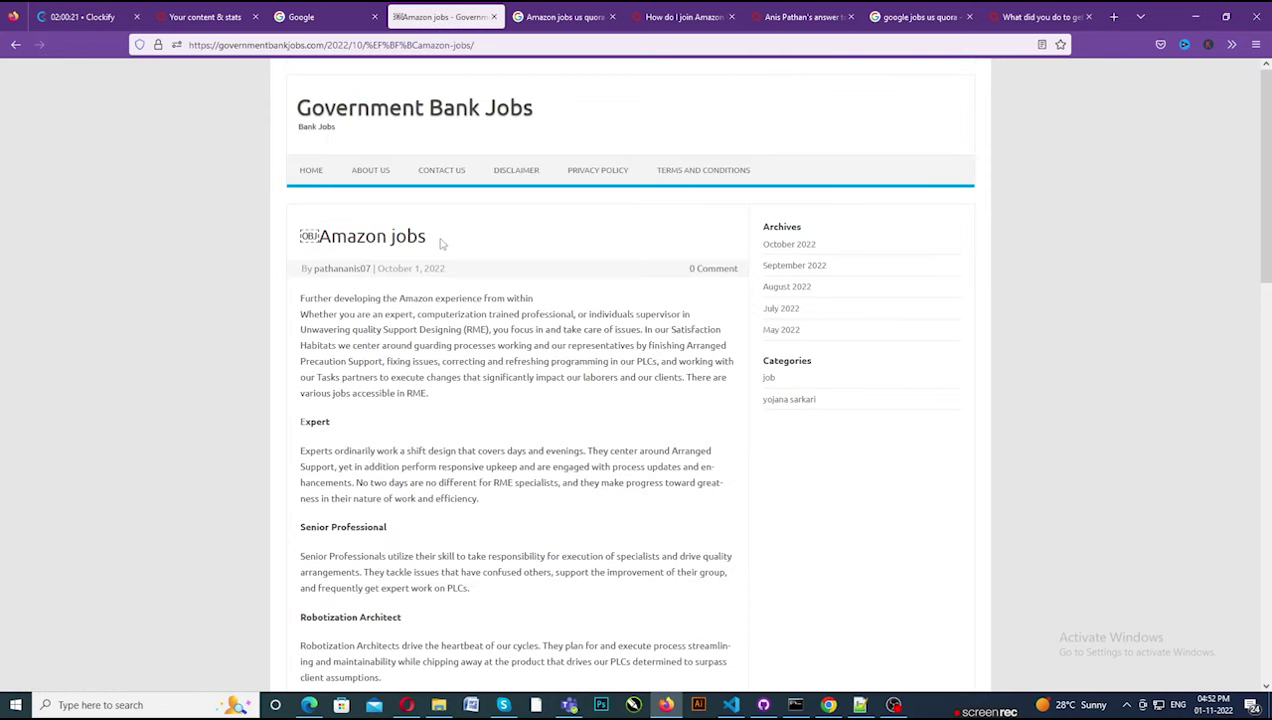
Copy the article title "Amazon jobs" and paste it as the heading of the Quora answer.
{"action": "left_click_drag", "start_coordinate": [441, 243], "coordinate": [329, 238]}
{"action": "left_click", "coordinate": [318, 236]}
{"action": "left_click_drag", "start_coordinate": [440, 254], "coordinate": [316, 238]}
{"action": "key", "text": "ctrl+c"}
{"action": "left_click", "coordinate": [1040, 17]}
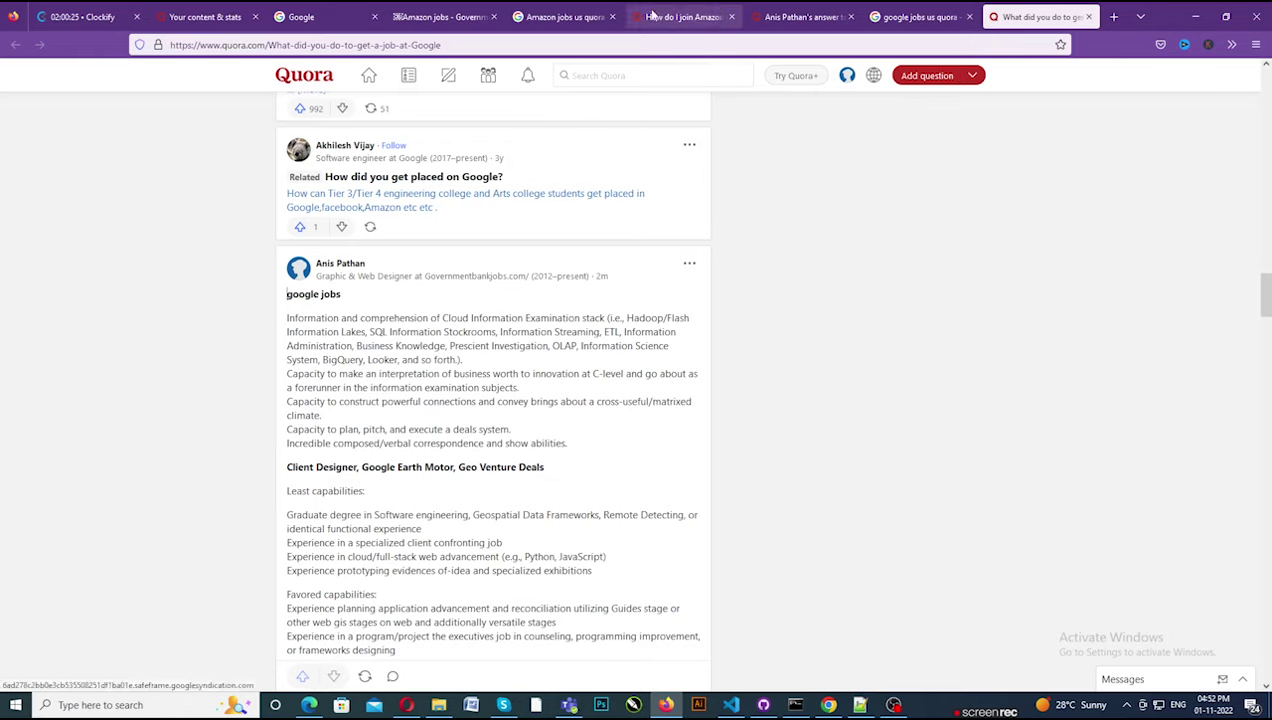
{"action": "left_click", "coordinate": [562, 17]}
{"action": "left_click", "coordinate": [665, 17]}
{"action": "key", "text": "ctrl+v"}
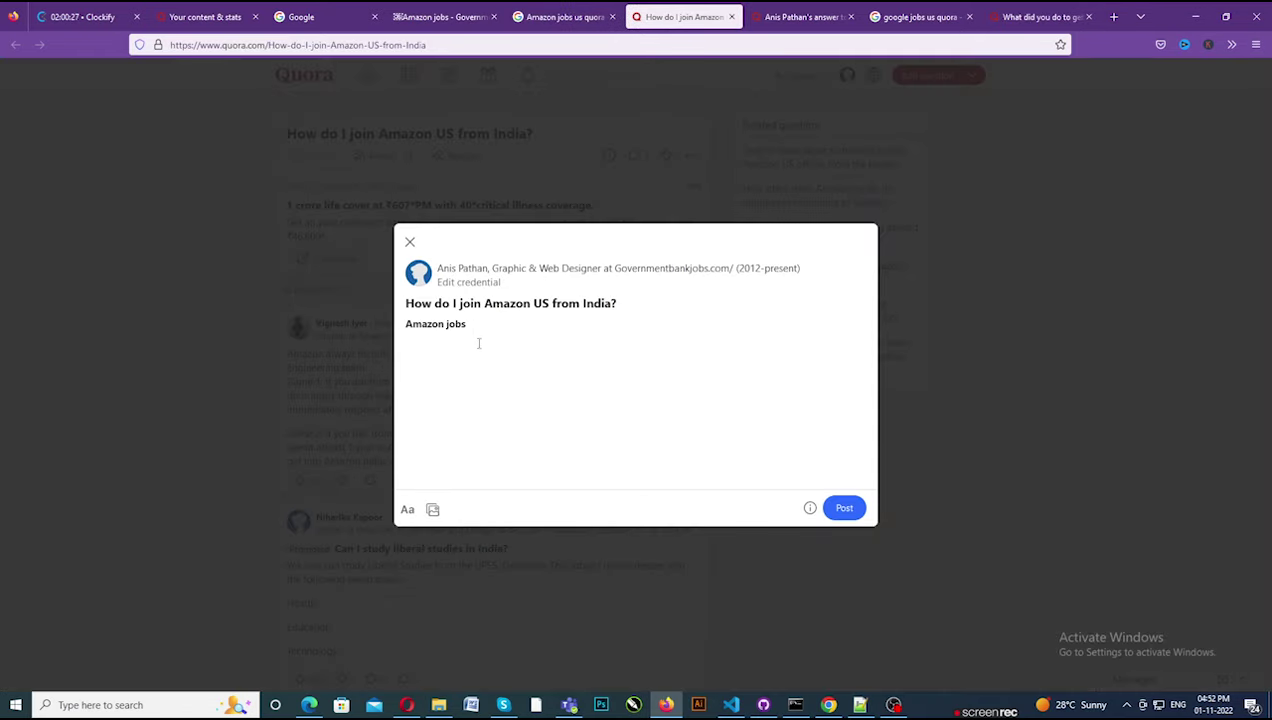
Copy the Amazon jobs article text from "Further developing the Amazon experience from within" through the "RME Organizer" line.
{"action": "left_click", "coordinate": [440, 17]}
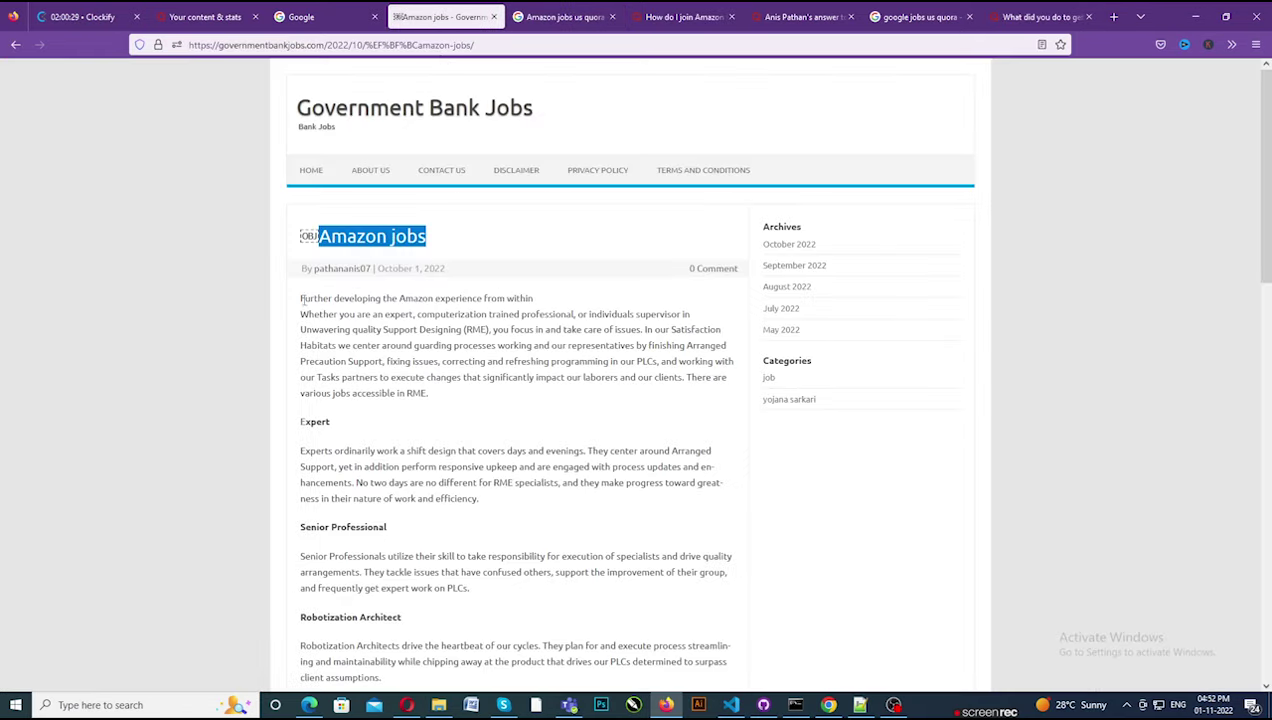
{"action": "left_click_drag", "start_coordinate": [301, 299], "coordinate": [414, 663]}
{"action": "key", "text": "ctrl+c"}
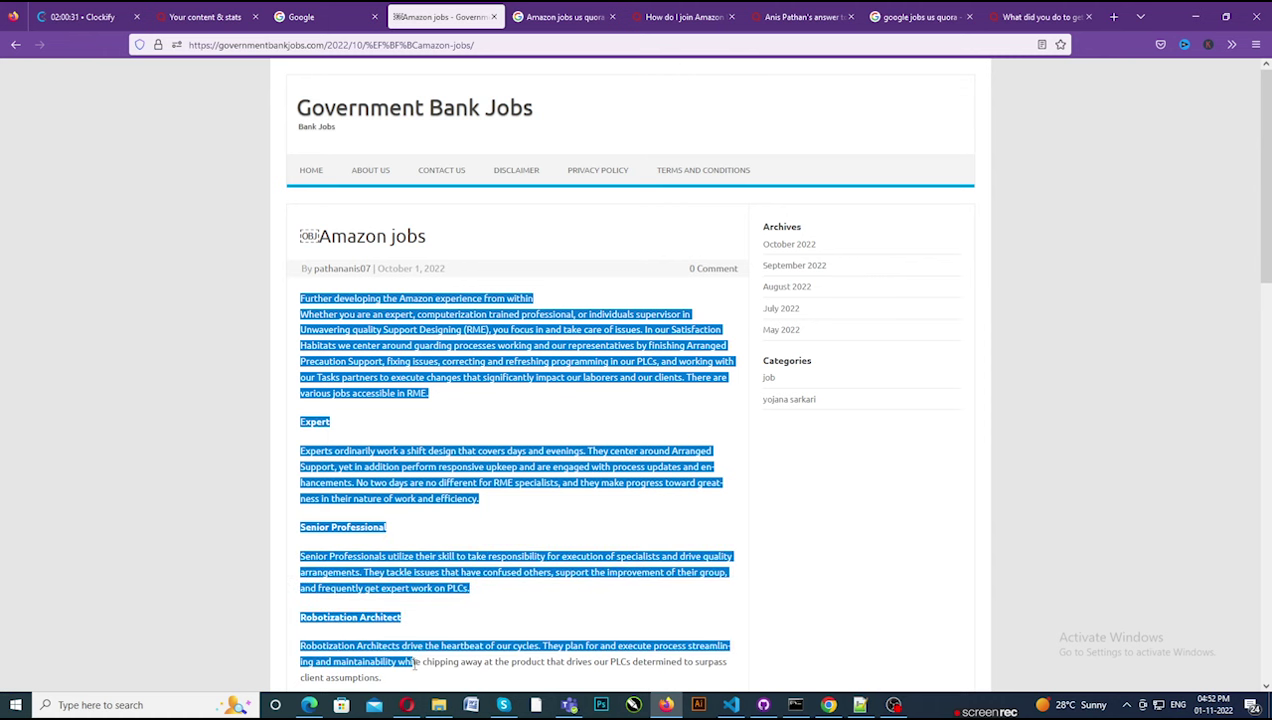
{"action": "scroll", "coordinate": [414, 663], "scroll_direction": "down", "scroll_amount": 2}
{"action": "scroll", "coordinate": [414, 625], "scroll_direction": "up", "scroll_amount": 1}
{"action": "left_click", "coordinate": [406, 624]}
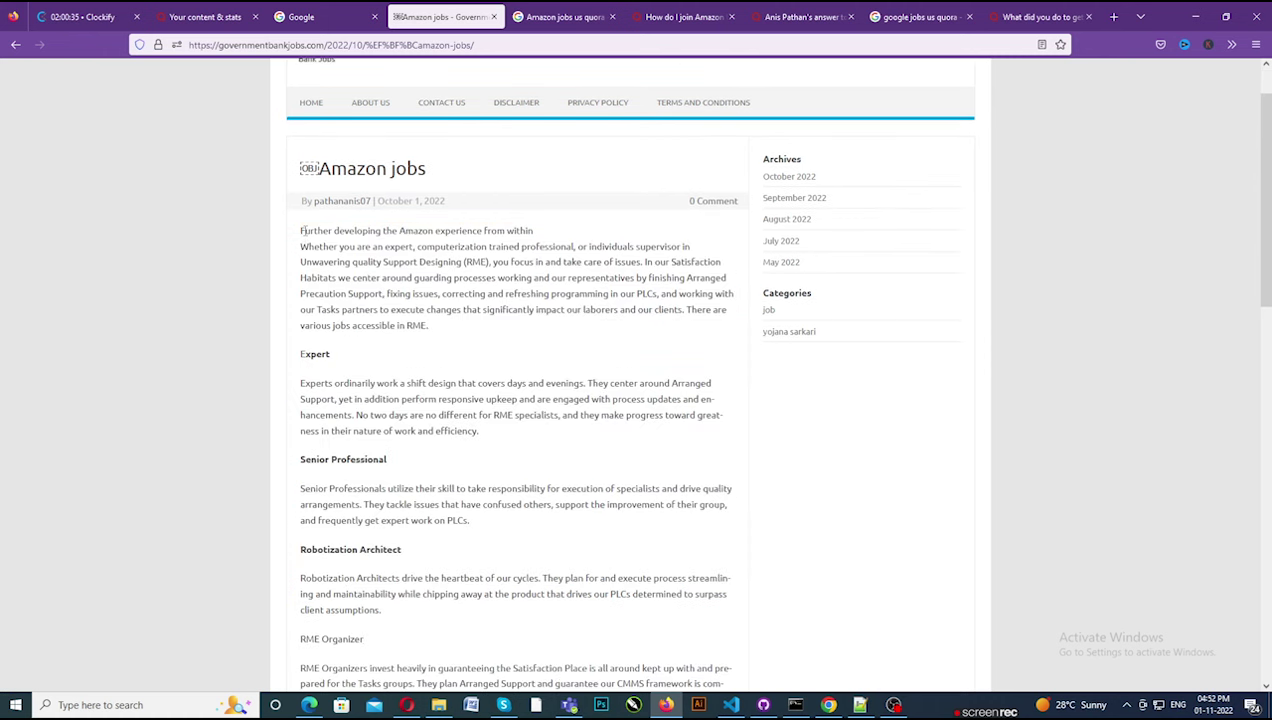
{"action": "left_click", "coordinate": [364, 638], "text": "shift"}
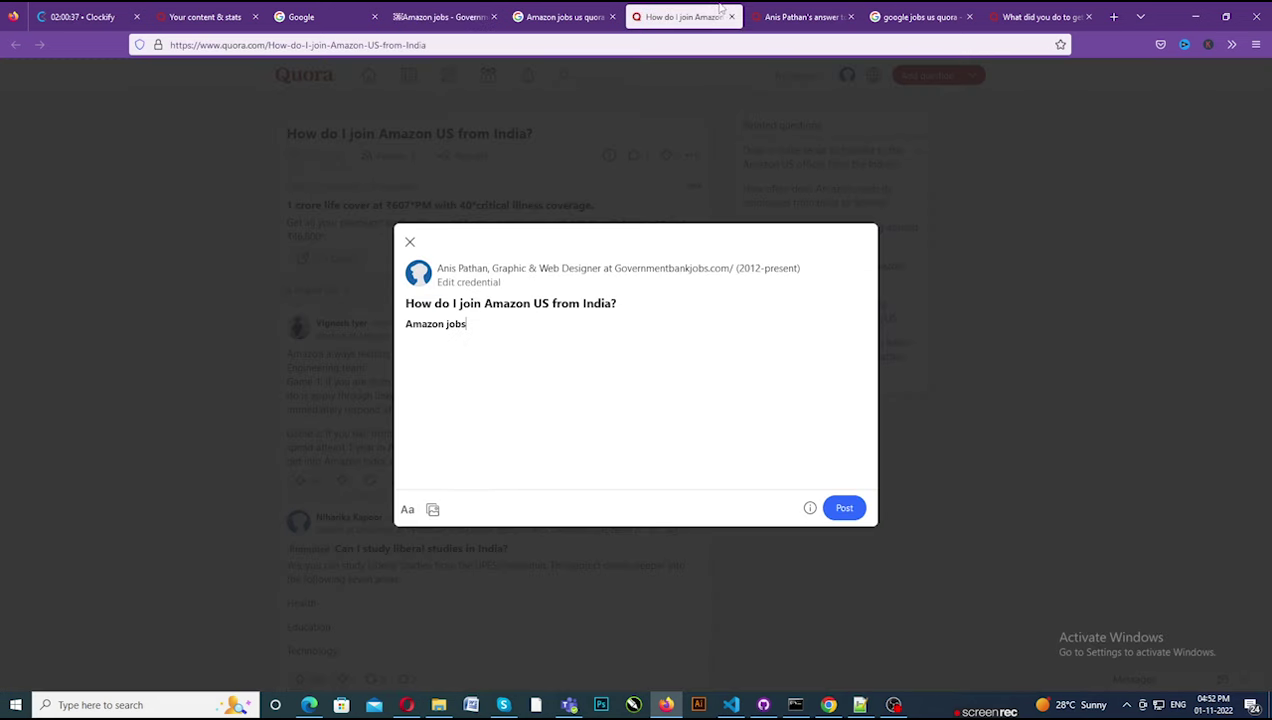
Paste the copied Amazon jobs article text under the answer's heading and delete its last line, "RME Organizer".
{"action": "left_click", "coordinate": [684, 16]}
{"action": "key", "text": "ctrl+v"}
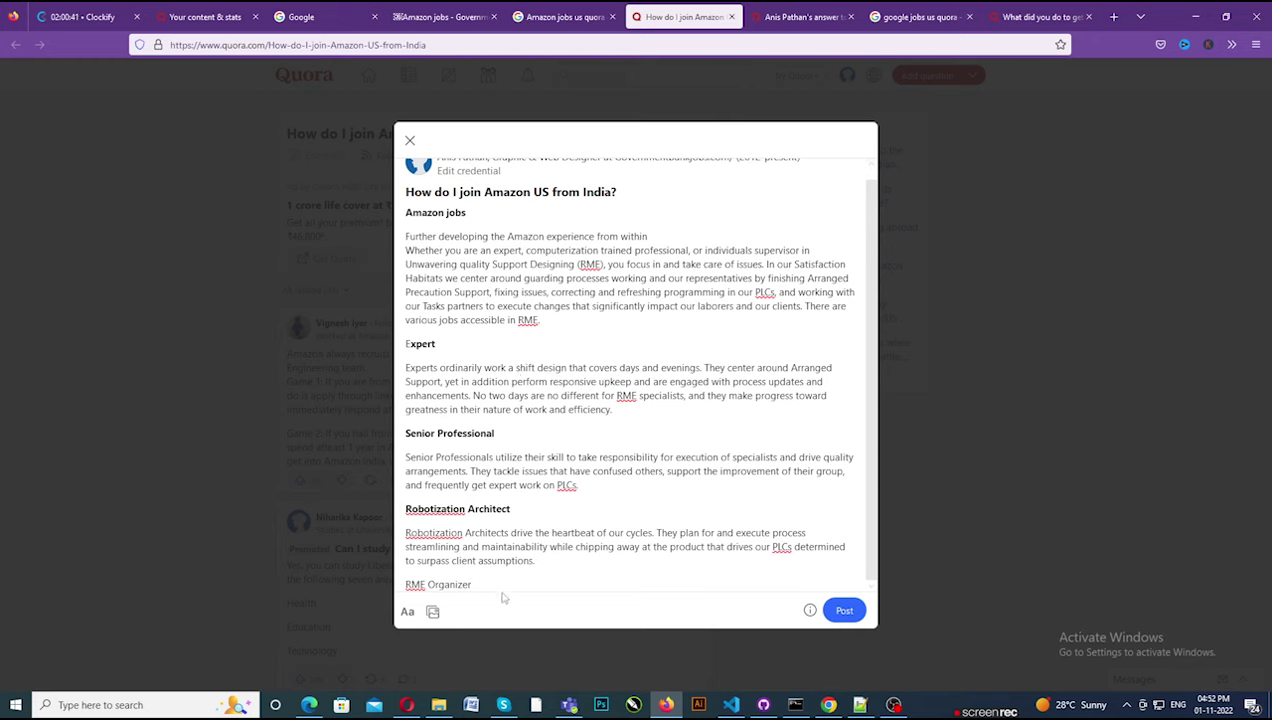
{"action": "left_click_drag", "start_coordinate": [448, 584], "coordinate": [406, 592]}
{"action": "left_click", "coordinate": [458, 591]}
{"action": "left_click", "coordinate": [405, 585], "text": "shift"}
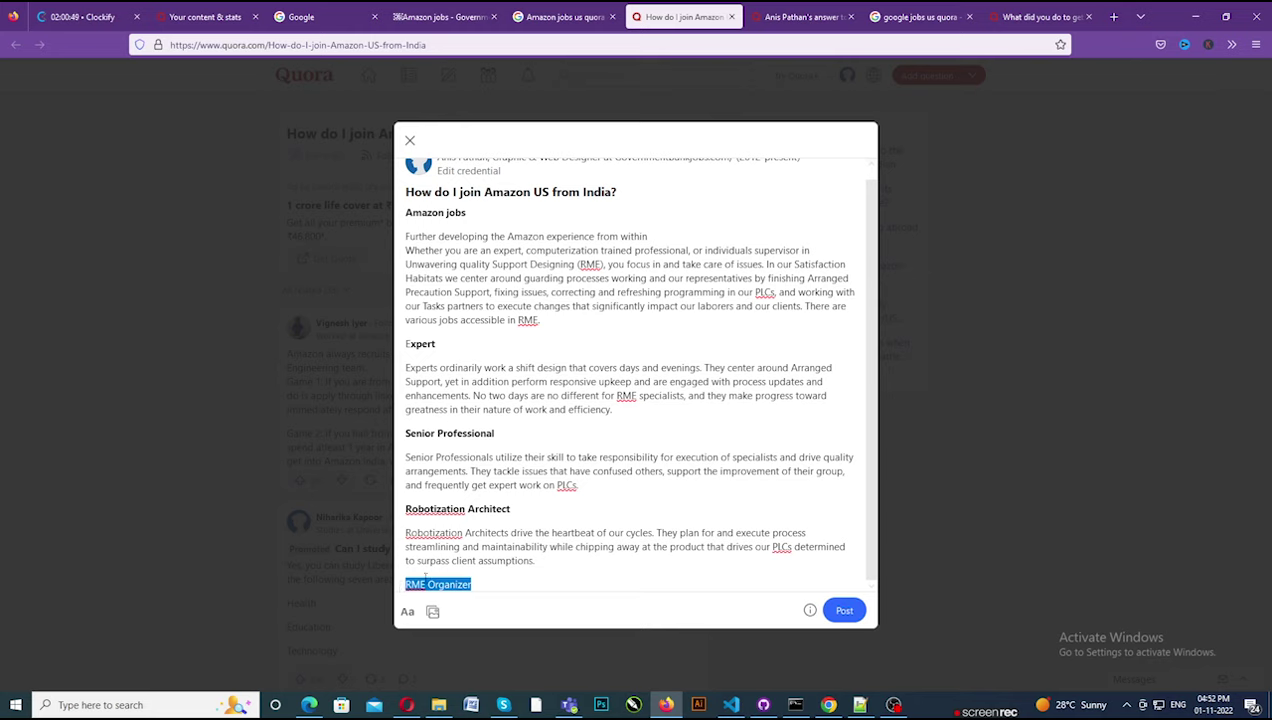
{"action": "left_click", "coordinate": [475, 585]}
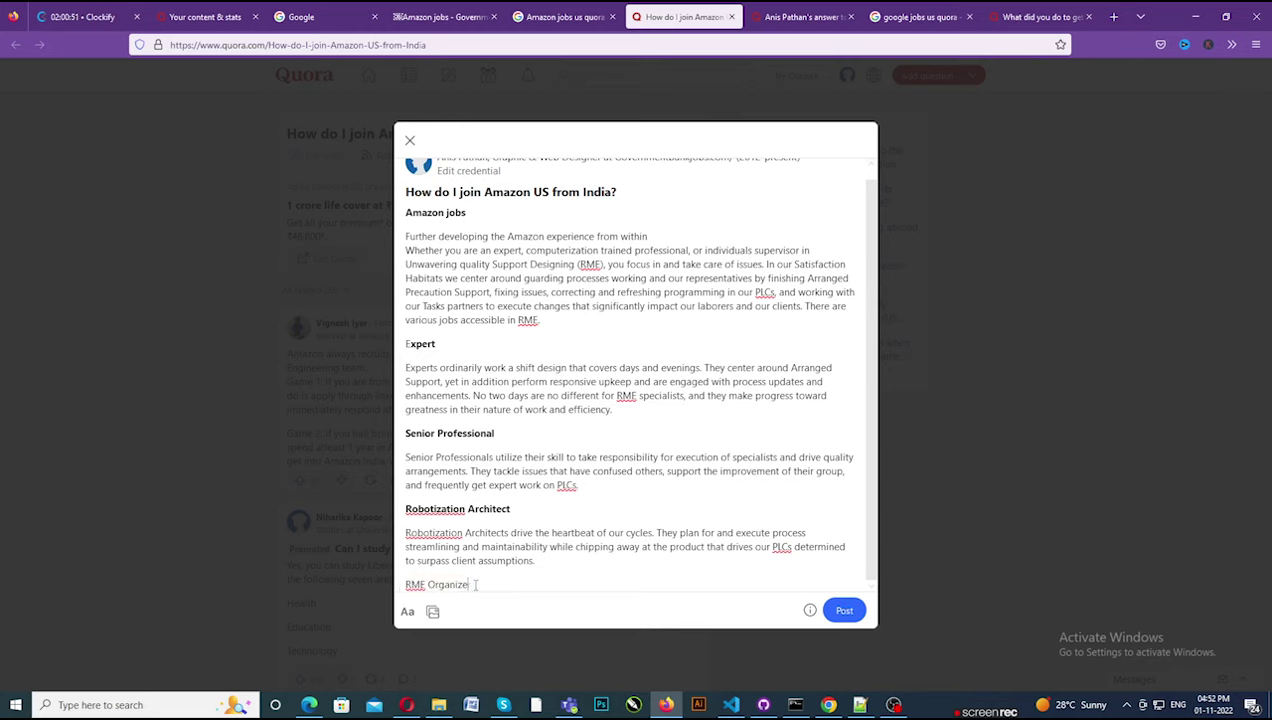
{"action": "key", "text": "BackSpace"}
{"action": "key", "text": "BackSpace"}
{"action": "key", "text": "BackSpace"}
{"action": "key", "text": "BackSpace"}
{"action": "key", "text": "BackSpace"}
{"action": "key", "text": "BackSpace"}
{"action": "key", "text": "BackSpace"}
{"action": "key", "text": "BackSpace"}
{"action": "key", "text": "BackSpace"}
{"action": "key", "text": "BackSpace"}
{"action": "key", "text": "BackSpace"}
{"action": "key", "text": "BackSpace"}
{"action": "key", "text": "BackSpace"}
Add "Read More" on its own line at the end of the answer.
{"action": "type", "text": "R"}
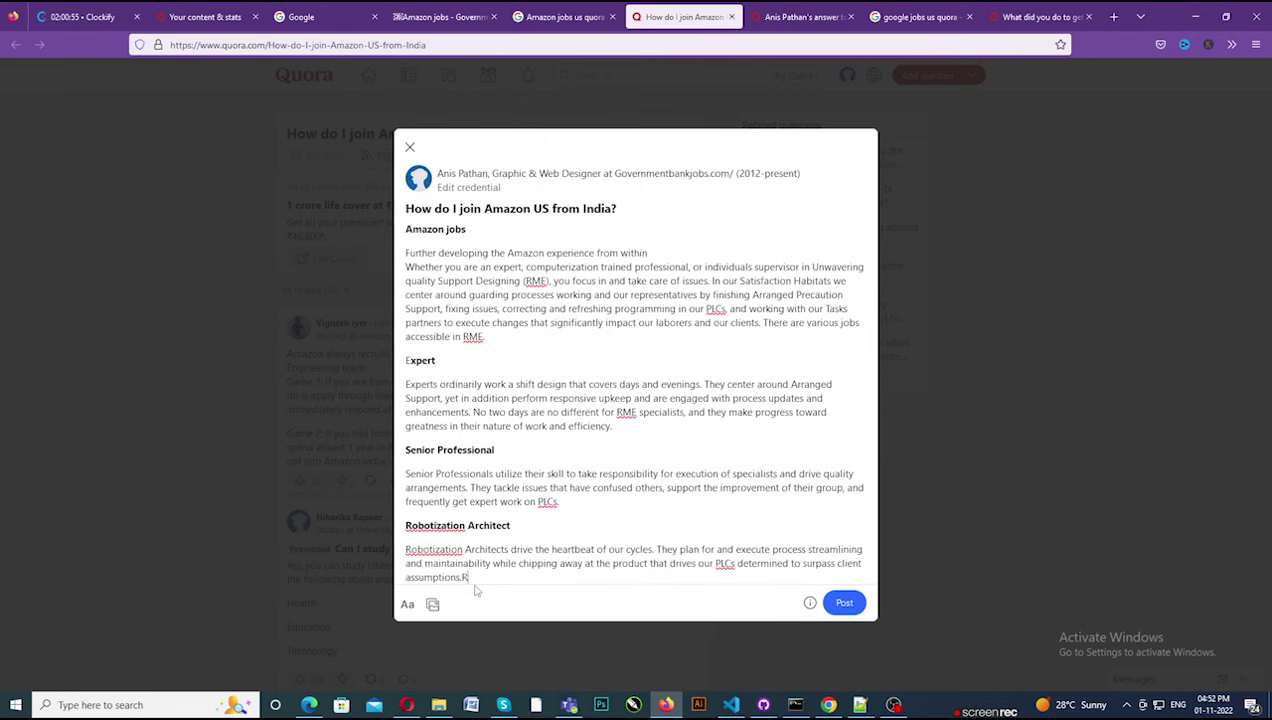
{"action": "key", "text": "BackSpace"}
{"action": "key", "text": "Return"}
{"action": "type", "text": "R"}
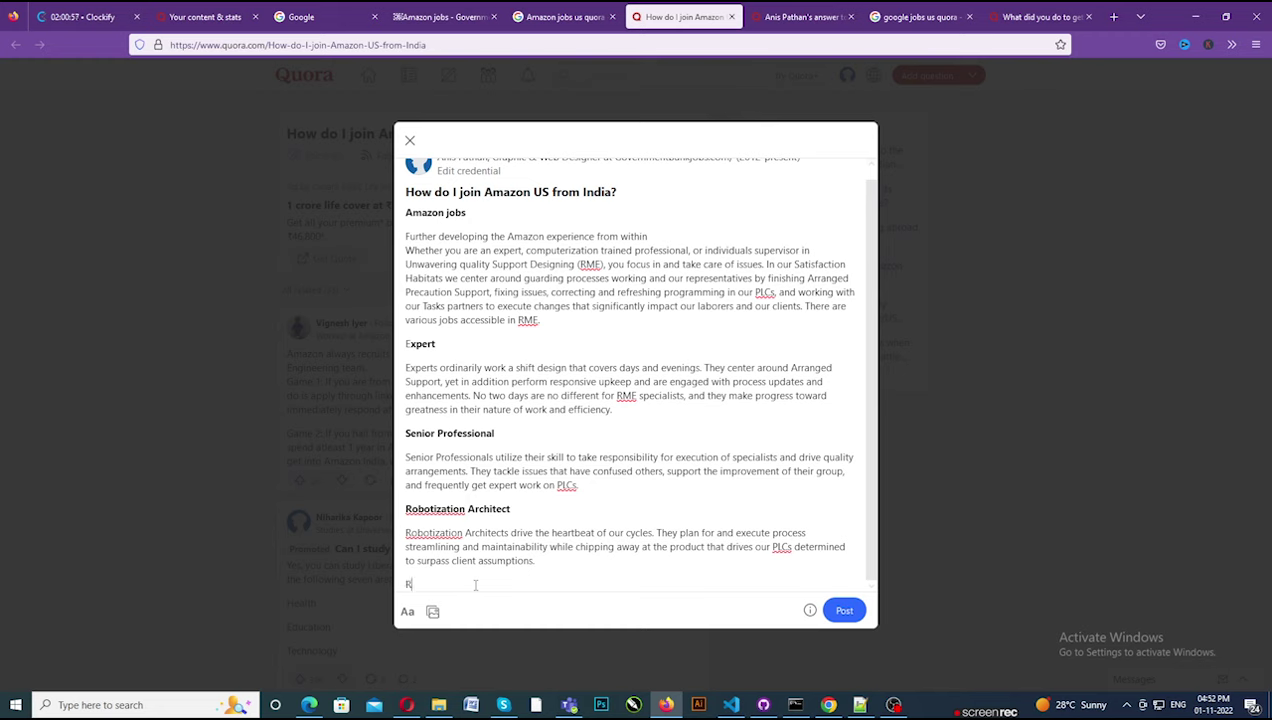
{"action": "type", "text": "ead "}
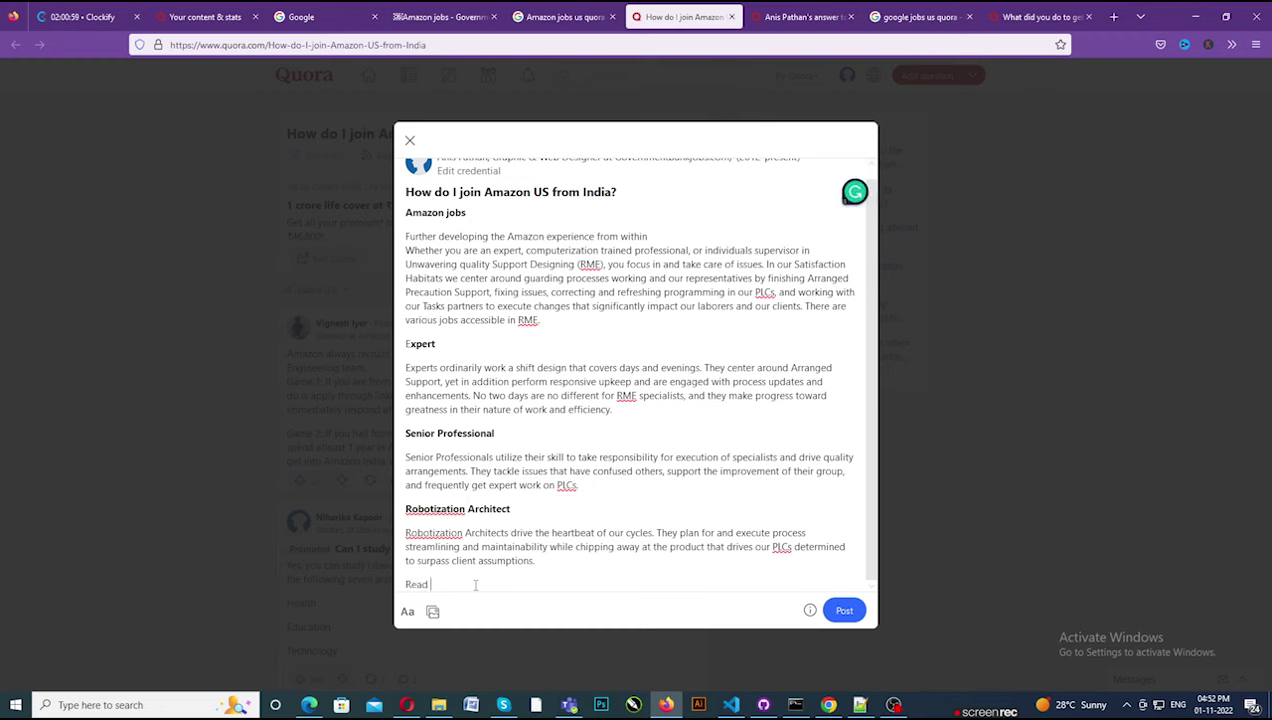
{"action": "type", "text": "More"}
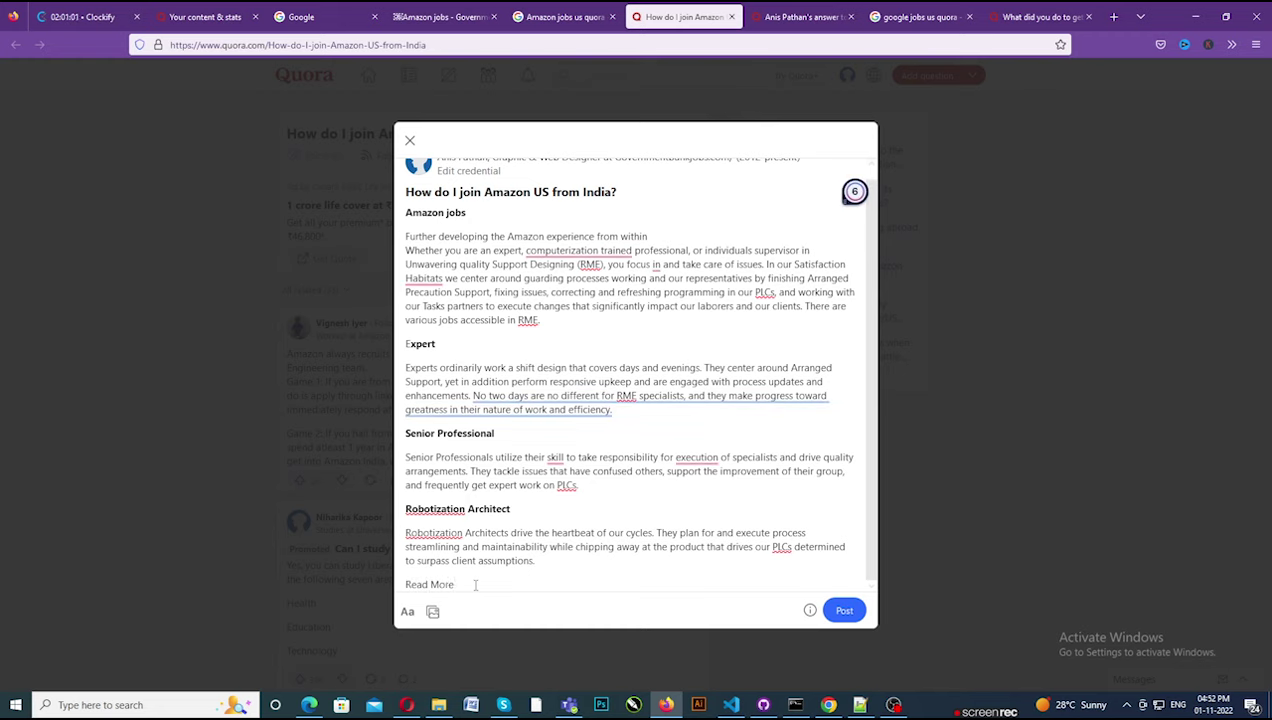
Link "Read More" to the Amazon jobs article's URL and post the answer, keeping the default credential.
{"action": "key", "text": "Escape"}
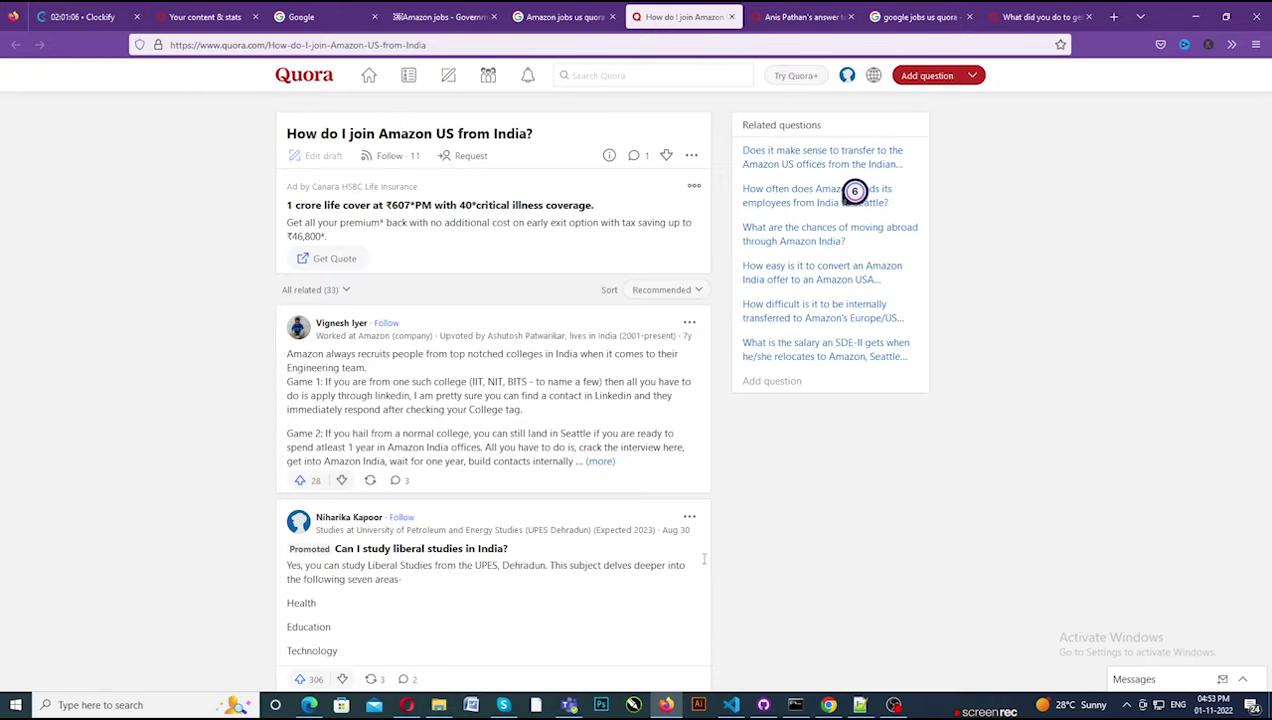
{"action": "left_click", "coordinate": [418, 17]}
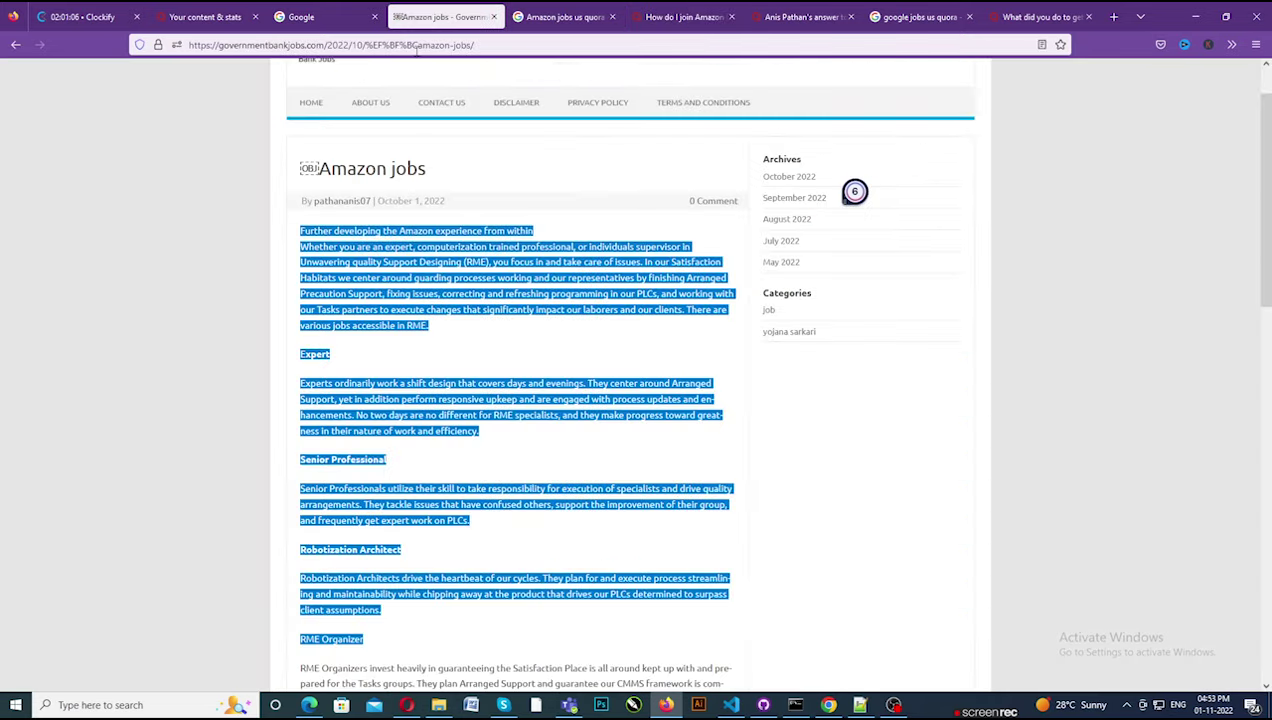
{"action": "left_click", "coordinate": [416, 47]}
{"action": "left_click", "coordinate": [763, 13]}
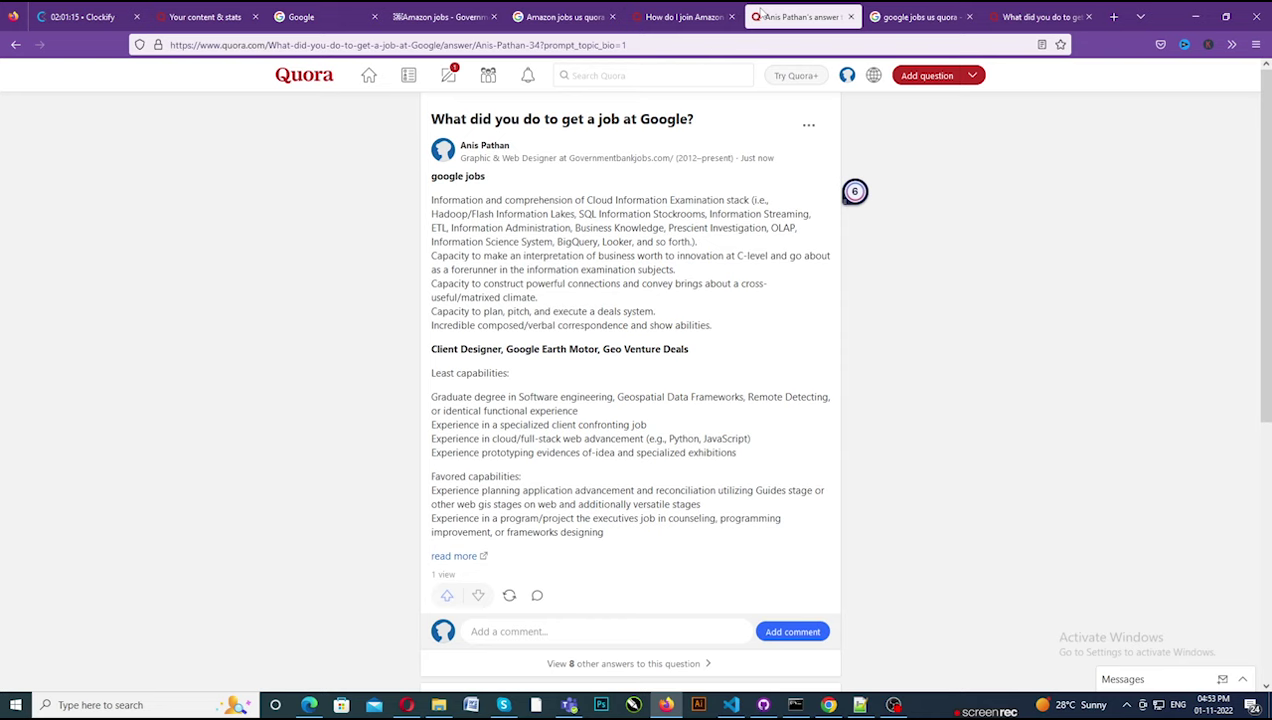
{"action": "key", "text": "ctrl+shift+Tab"}
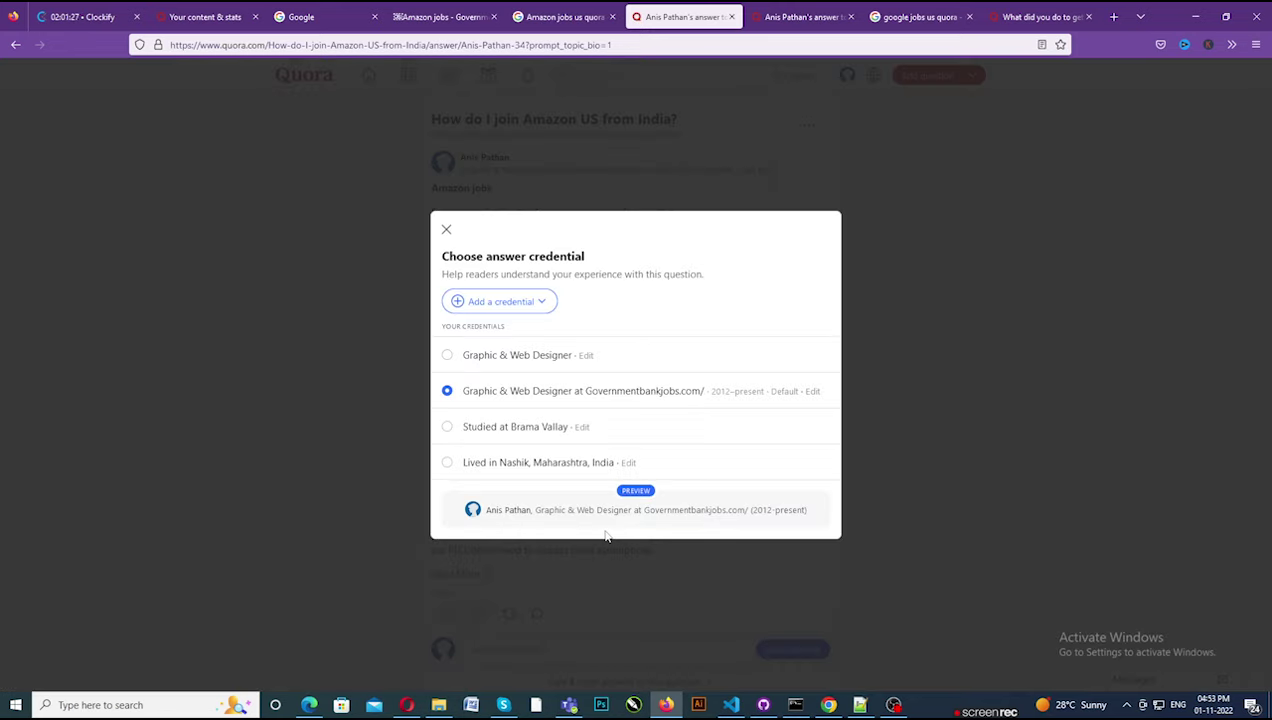
{"action": "left_click", "coordinate": [446, 229]}
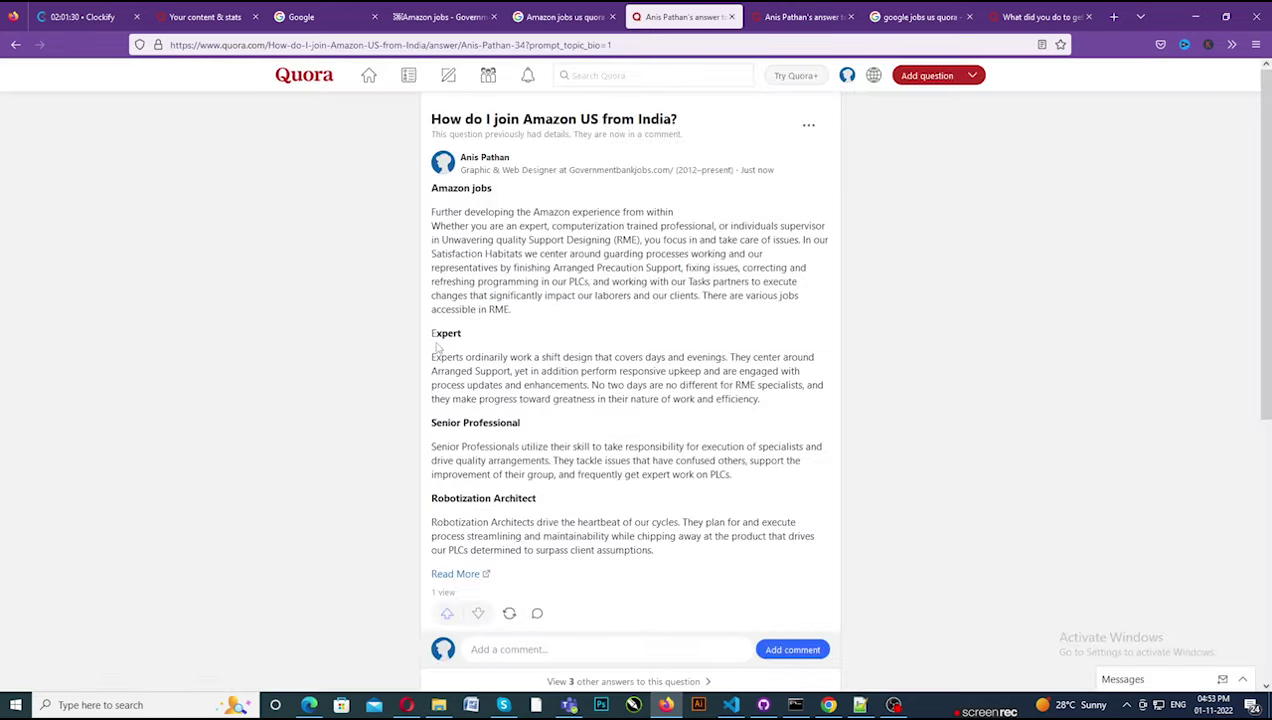
Open the Quora account's content and stats page and review the overview charts and the views of past answers.
{"action": "left_click", "coordinate": [847, 78]}
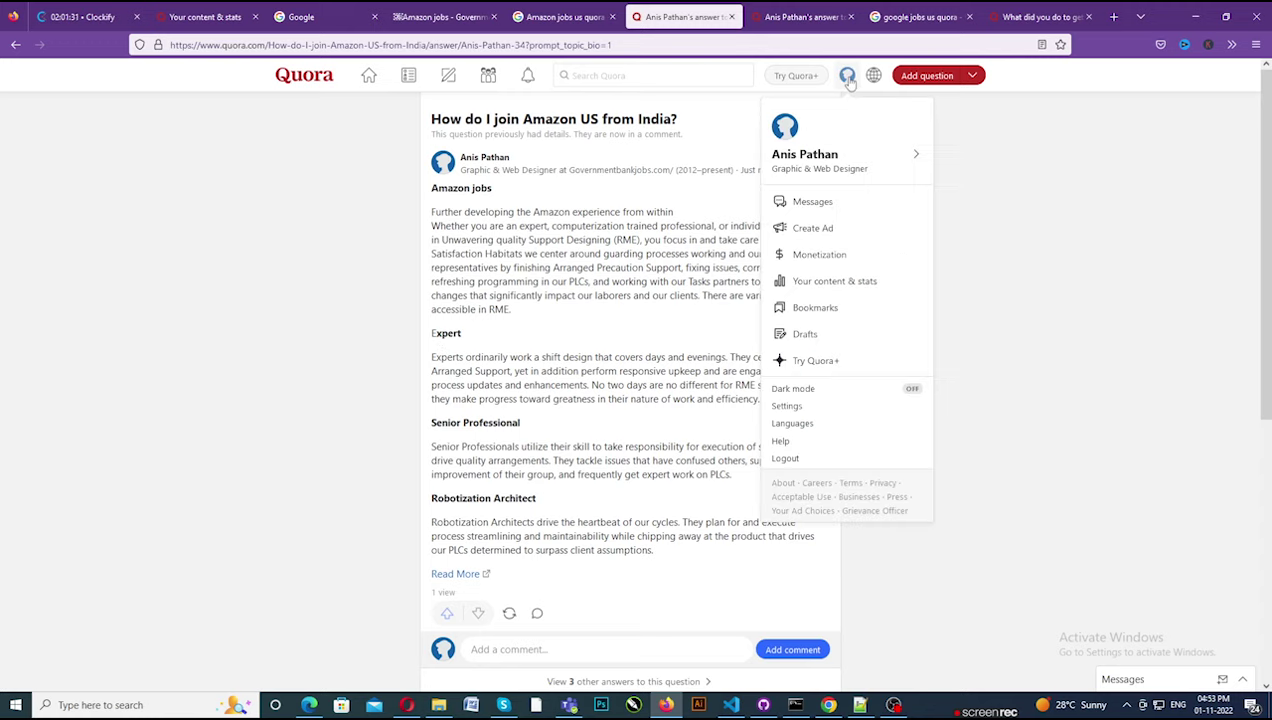
{"action": "left_click", "coordinate": [851, 287]}
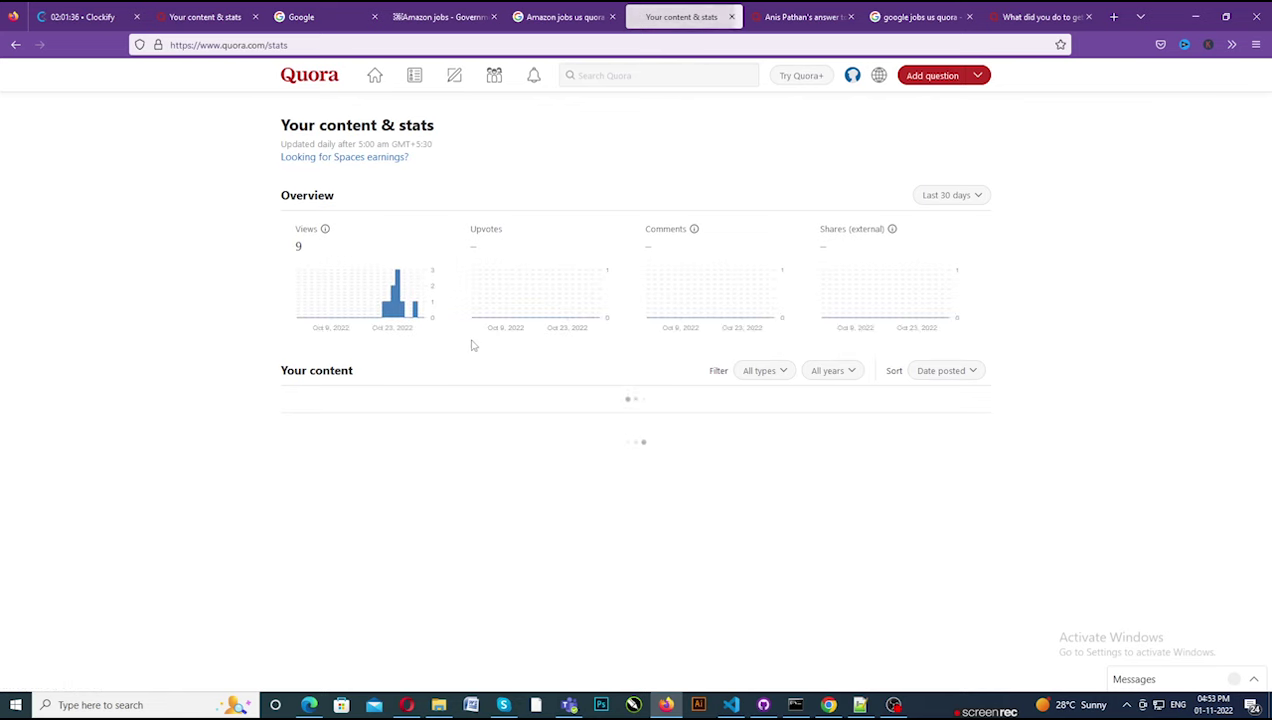
{"action": "scroll", "coordinate": [565, 371], "scroll_direction": "down", "scroll_amount": 3}
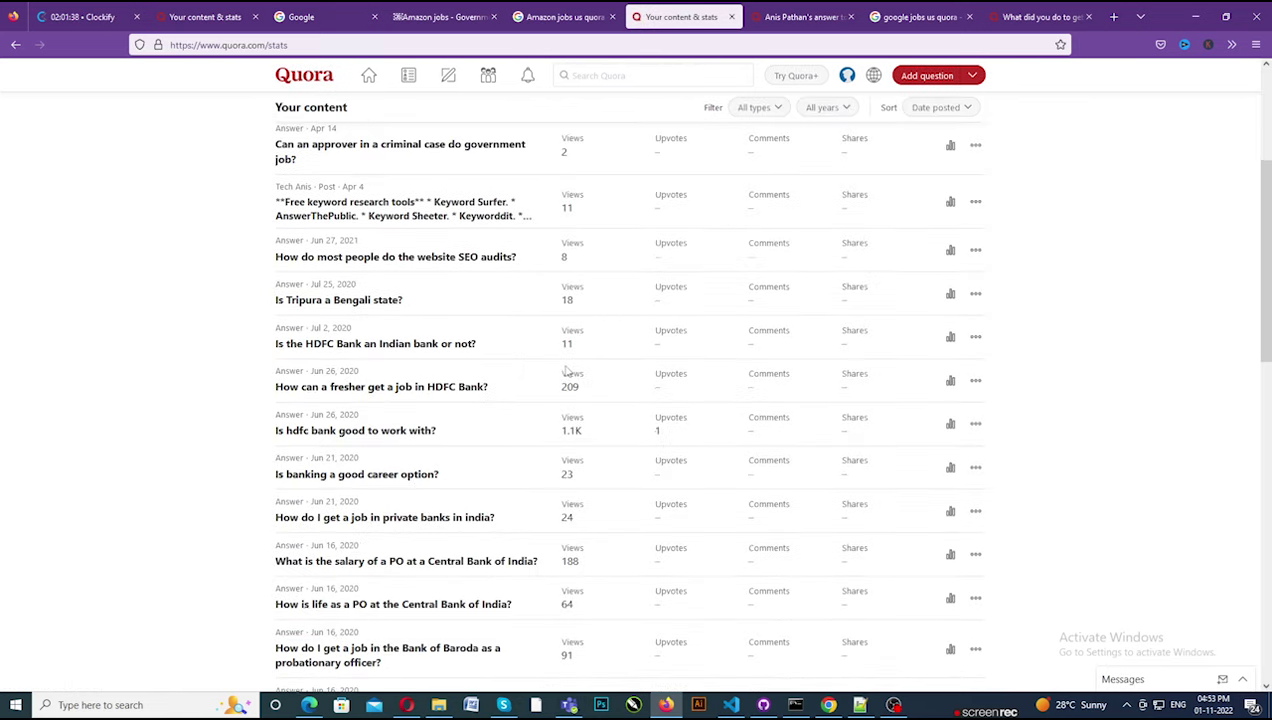
{"action": "scroll", "coordinate": [352, 430], "scroll_direction": "up", "scroll_amount": 3}
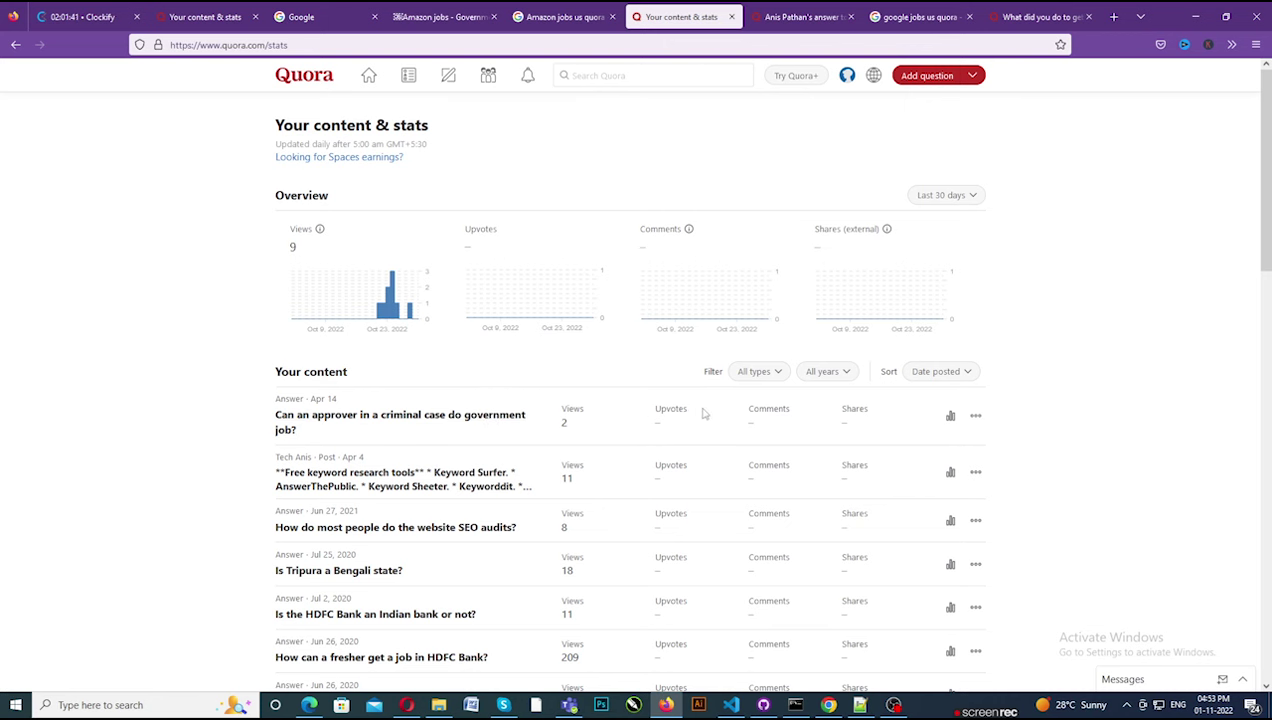
{"action": "scroll", "coordinate": [634, 415], "scroll_direction": "down", "scroll_amount": 2}
{"action": "scroll", "coordinate": [244, 316], "scroll_direction": "up", "scroll_amount": 2}
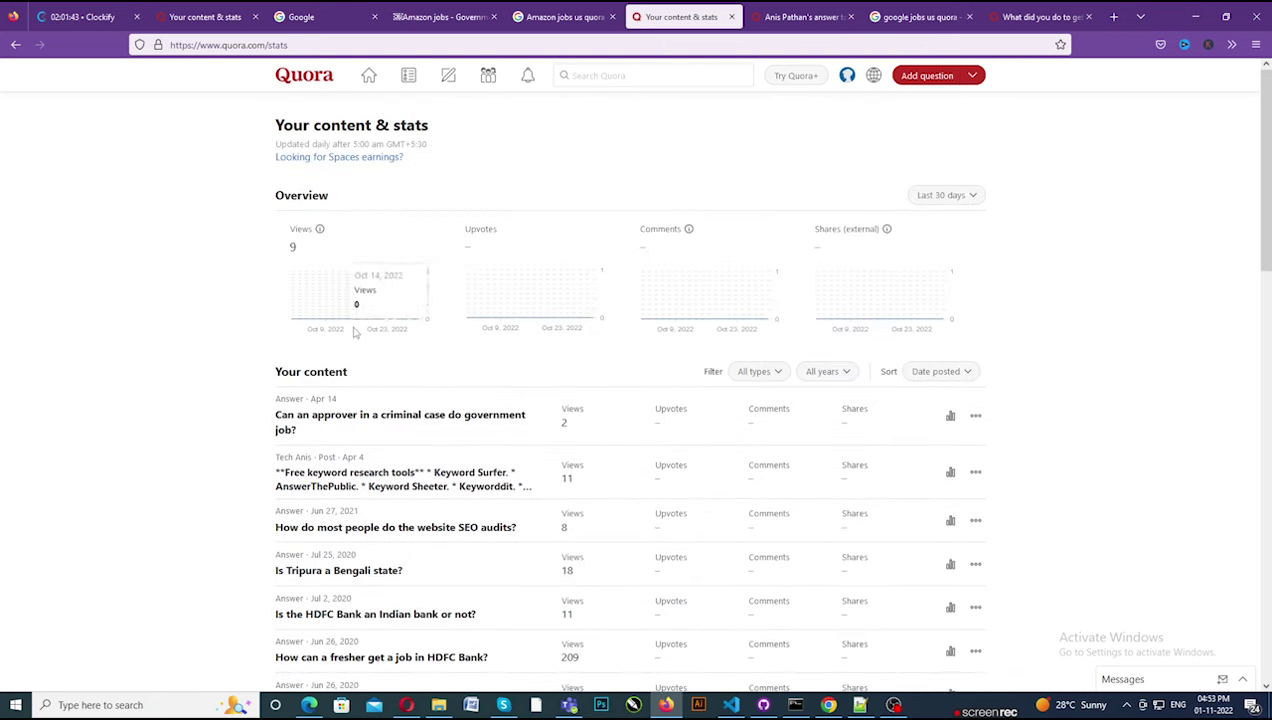
{"action": "scroll", "coordinate": [551, 400], "scroll_direction": "down", "scroll_amount": 3}
{"action": "scroll", "coordinate": [600, 405], "scroll_direction": "down", "scroll_amount": 2}
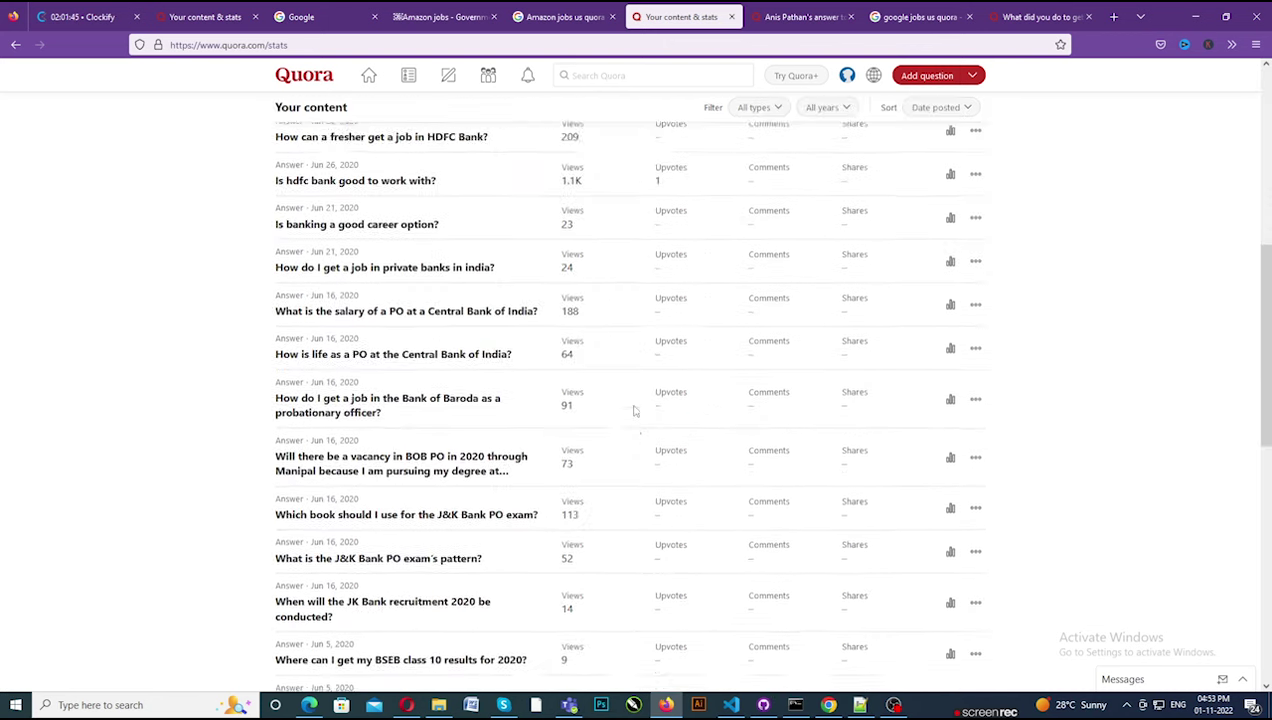
{"action": "scroll", "coordinate": [636, 411], "scroll_direction": "up", "scroll_amount": 5}
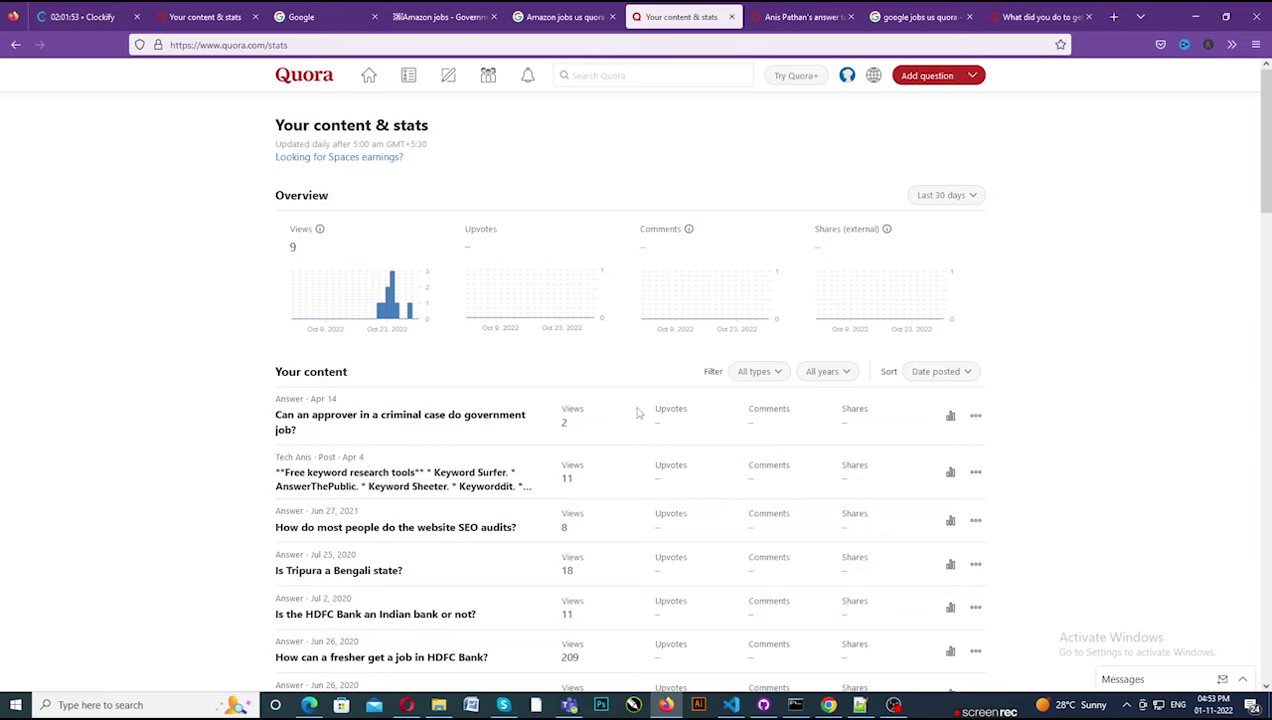
{"action": "left_click", "coordinate": [430, 16]}
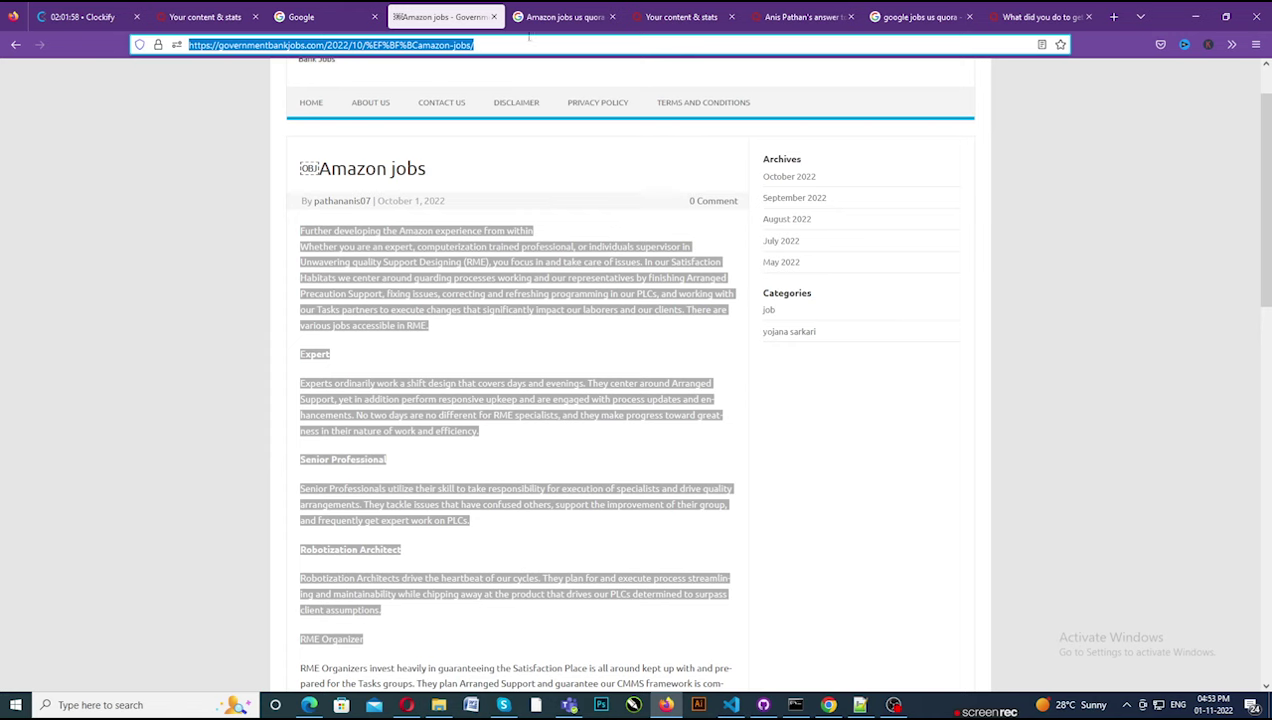
{"action": "left_click", "coordinate": [704, 8]}
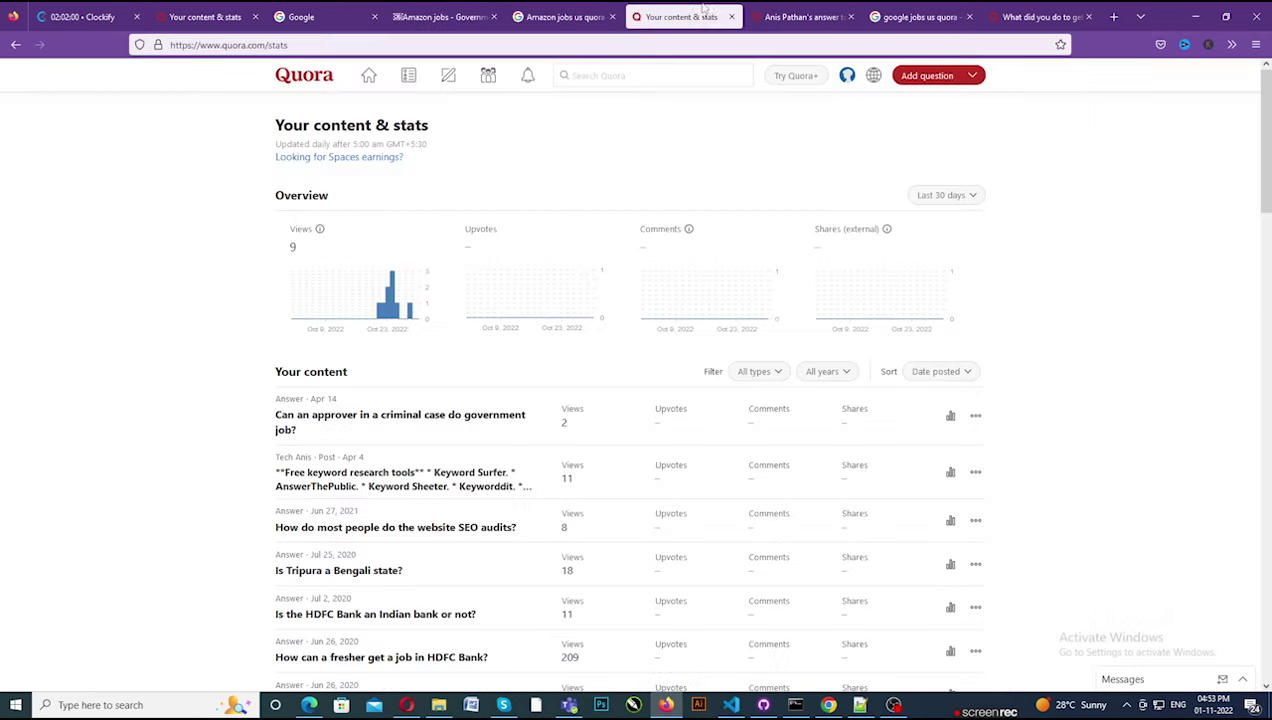
{"action": "left_click", "coordinate": [225, 10]}
{"action": "left_click", "coordinate": [362, 12]}
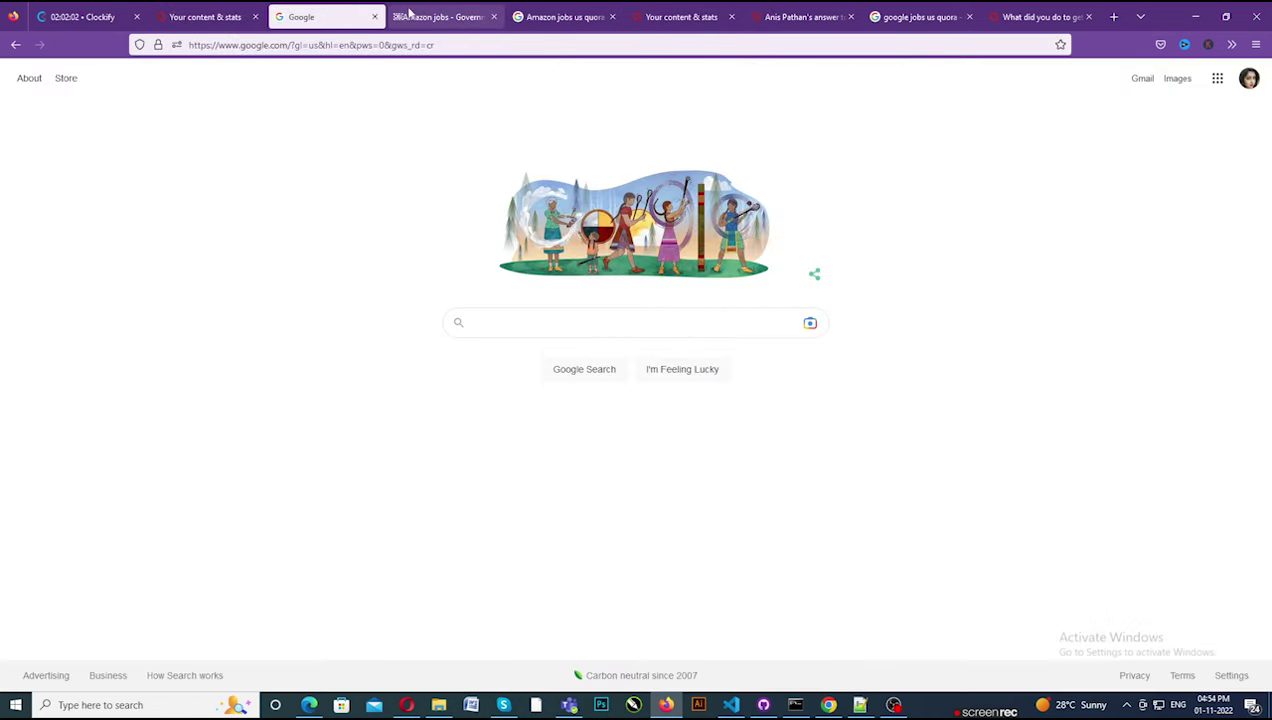
{"action": "left_click", "coordinate": [409, 12]}
{"action": "left_click", "coordinate": [560, 16]}
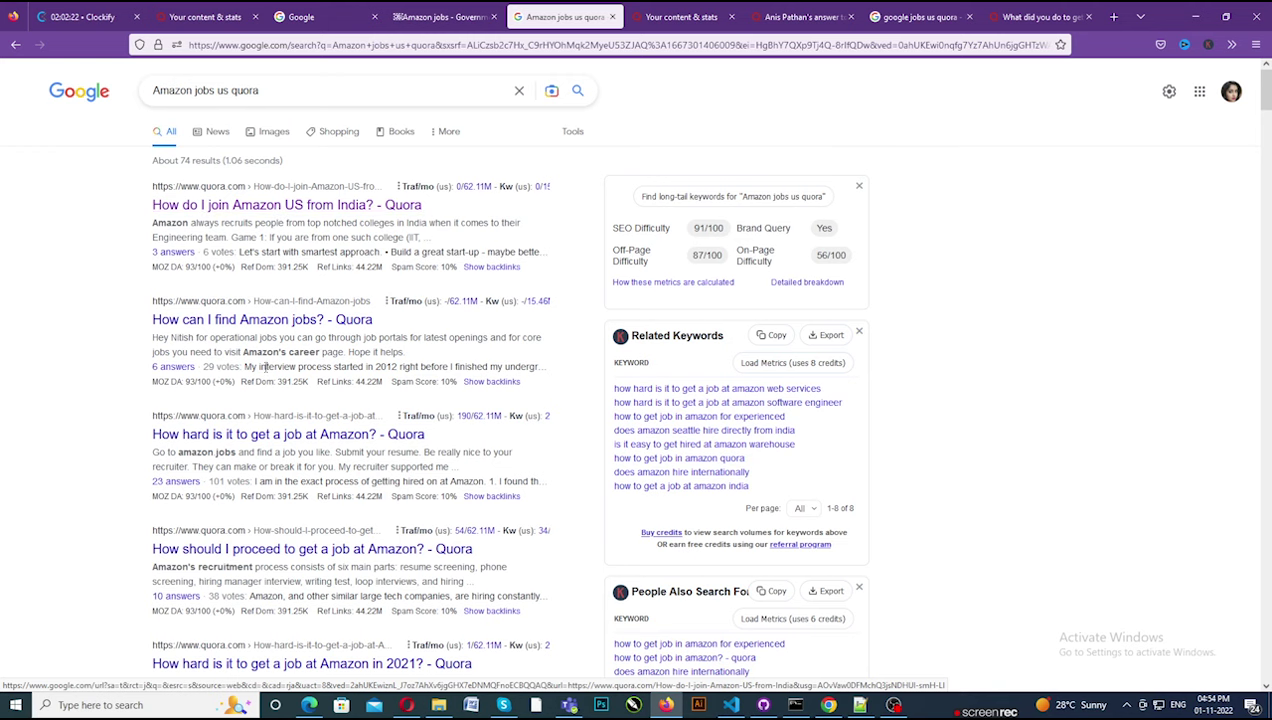
Switch to Chrome to check Quora's monthly visits, and return to Firefox to view the posted answer about getting a job at Google.
{"action": "left_click", "coordinate": [826, 705]}
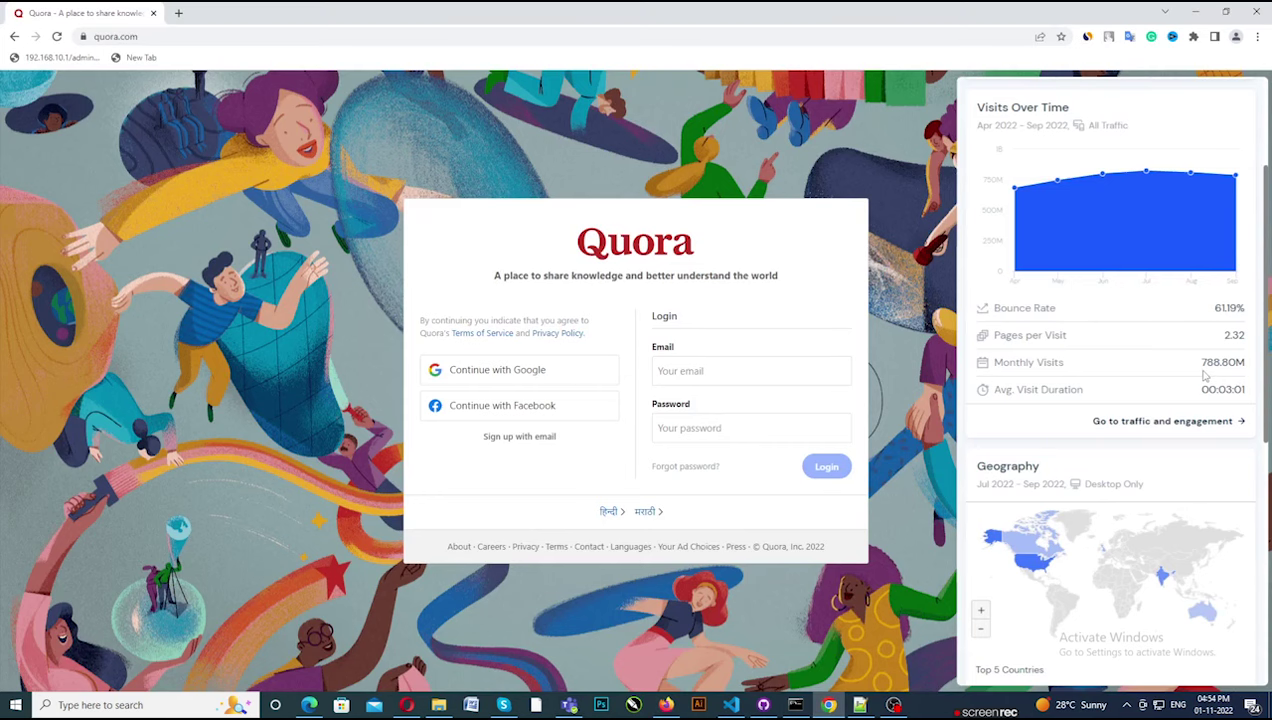
{"action": "left_click", "coordinate": [668, 706]}
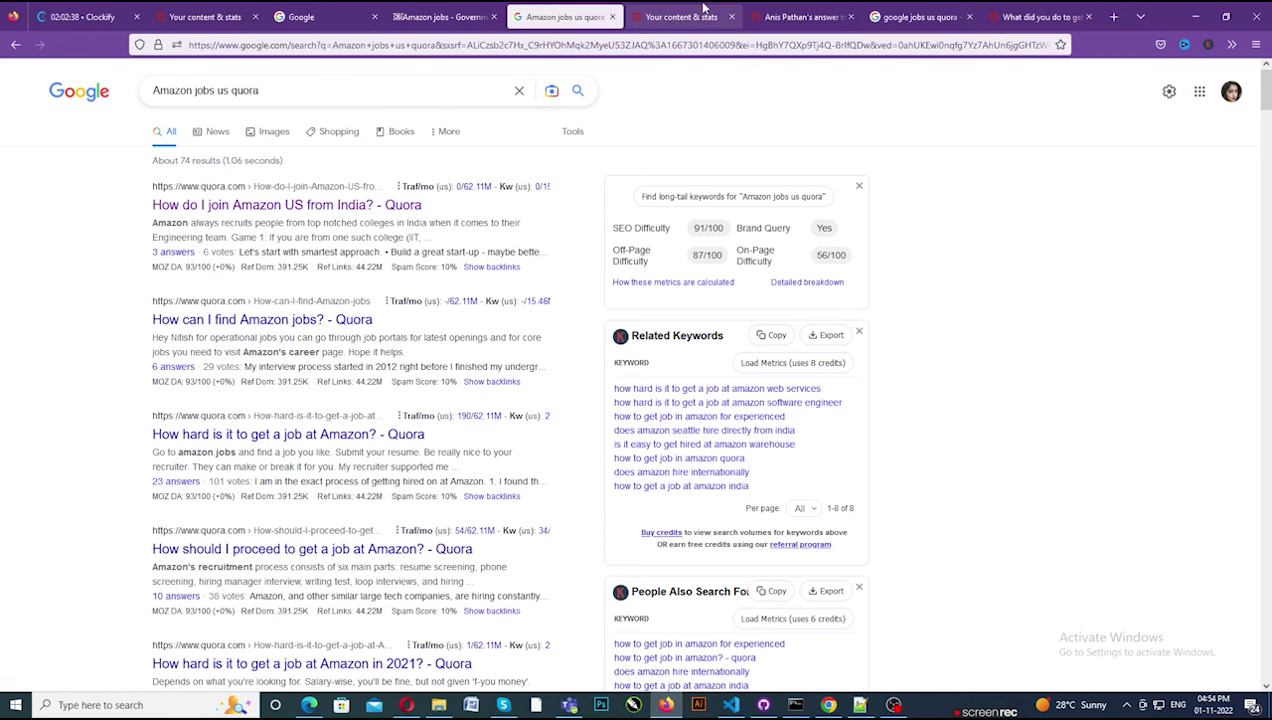
{"action": "left_click", "coordinate": [688, 16]}
{"action": "left_click", "coordinate": [826, 16]}
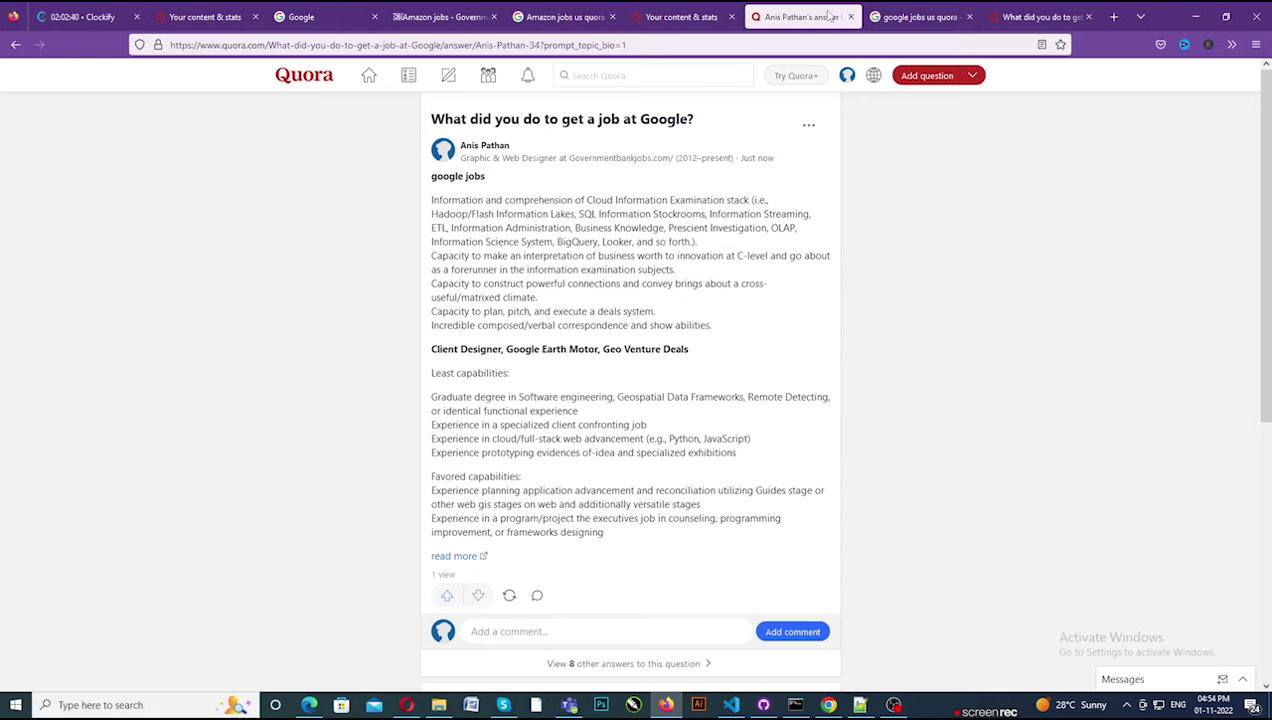